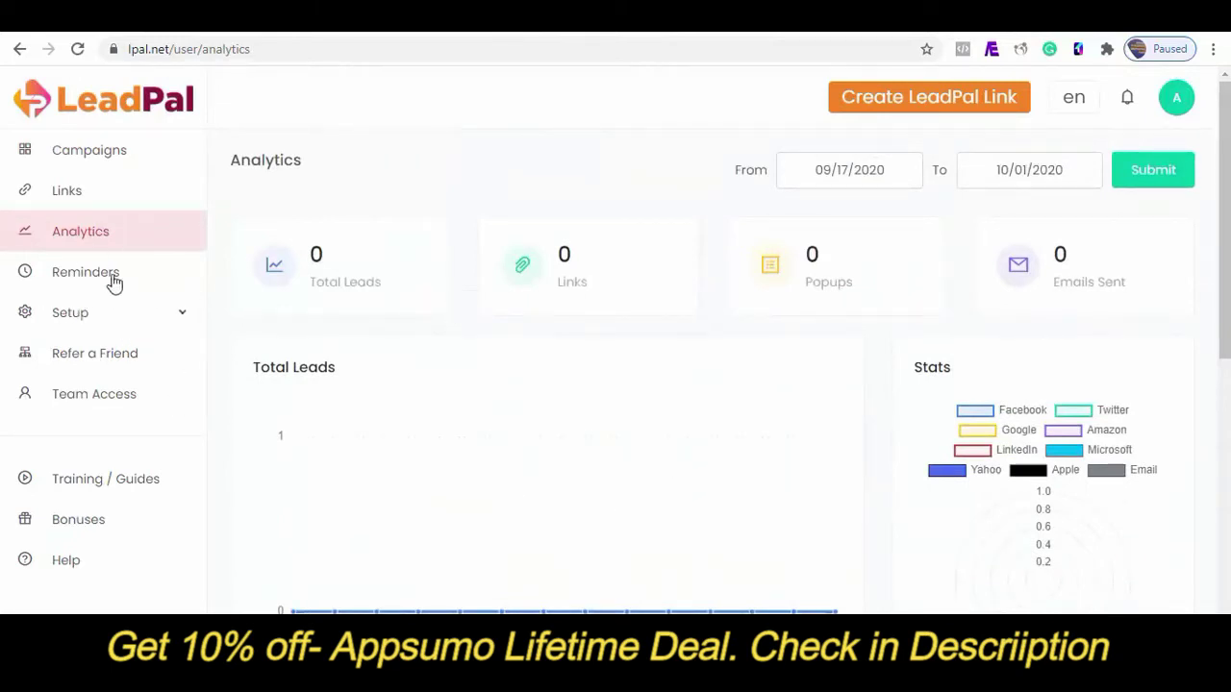
View the Reminders page and its form for adding a new domain, leaving the form without adding a site
{"action": "left_click", "coordinate": [103, 279]}
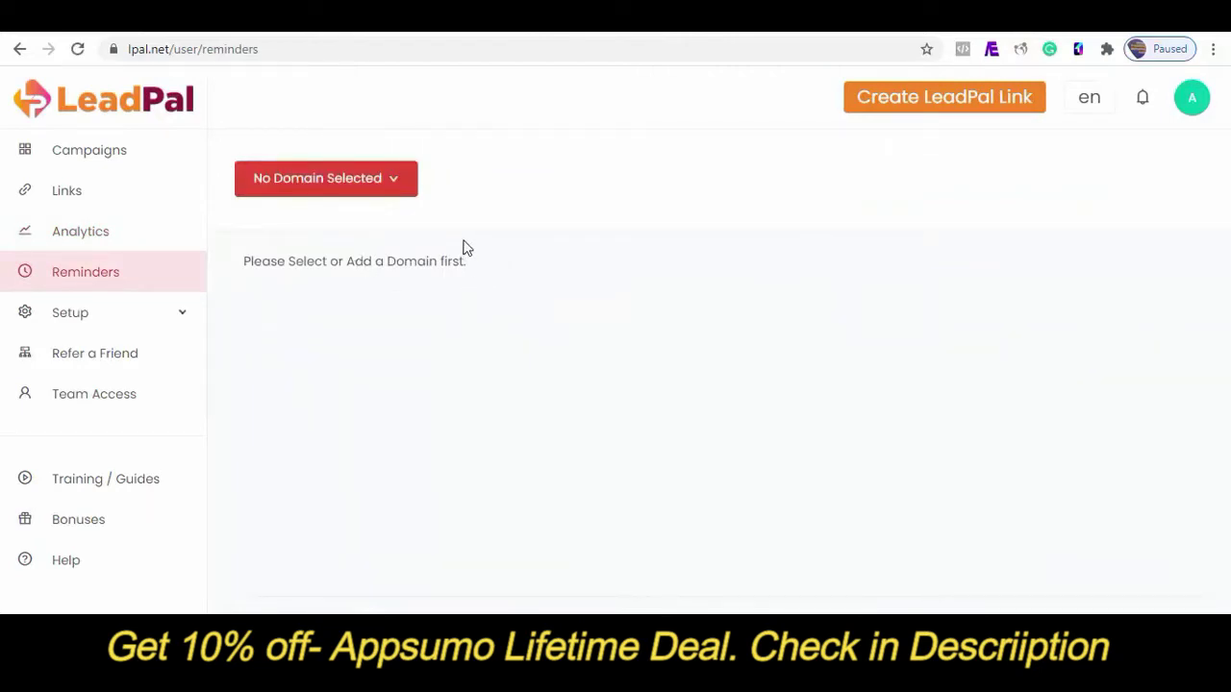
{"action": "left_click", "coordinate": [376, 186]}
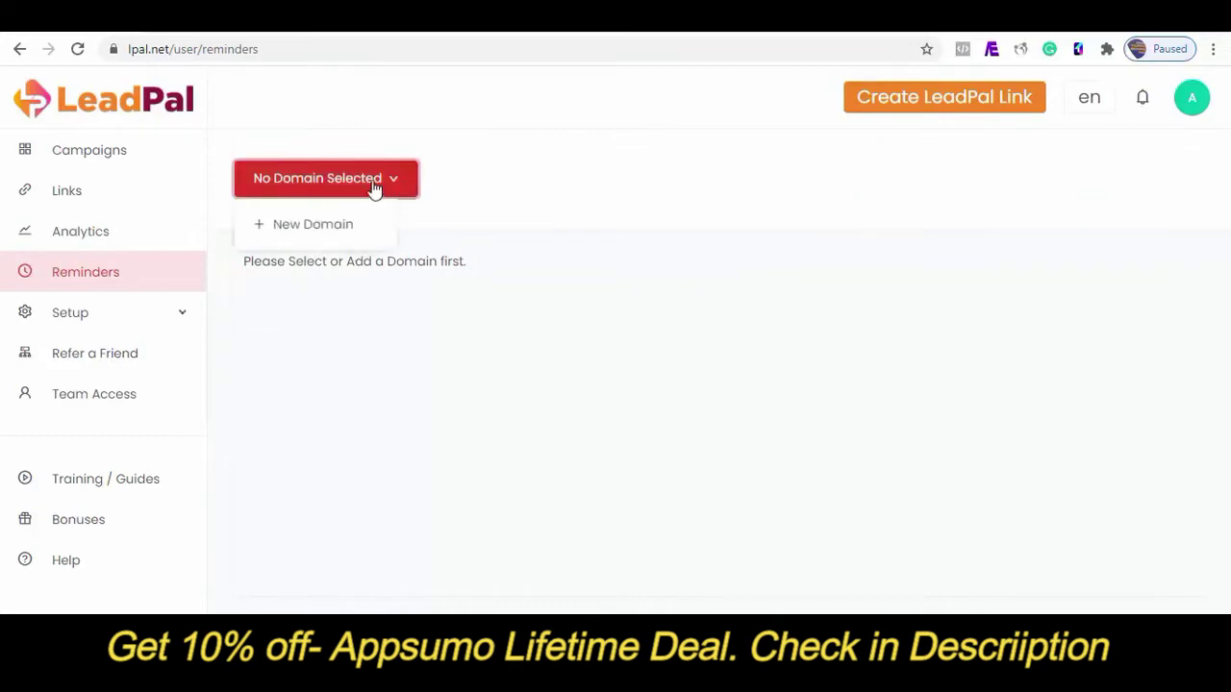
{"action": "left_click", "coordinate": [300, 226]}
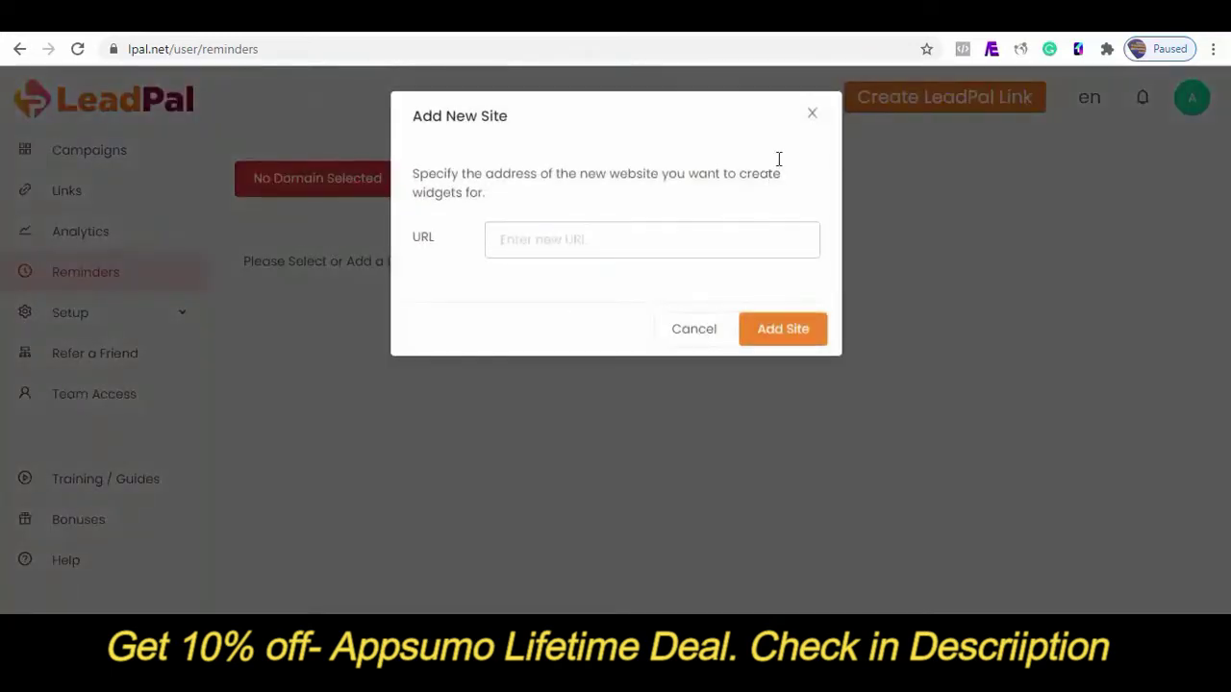
{"action": "left_click", "coordinate": [812, 107]}
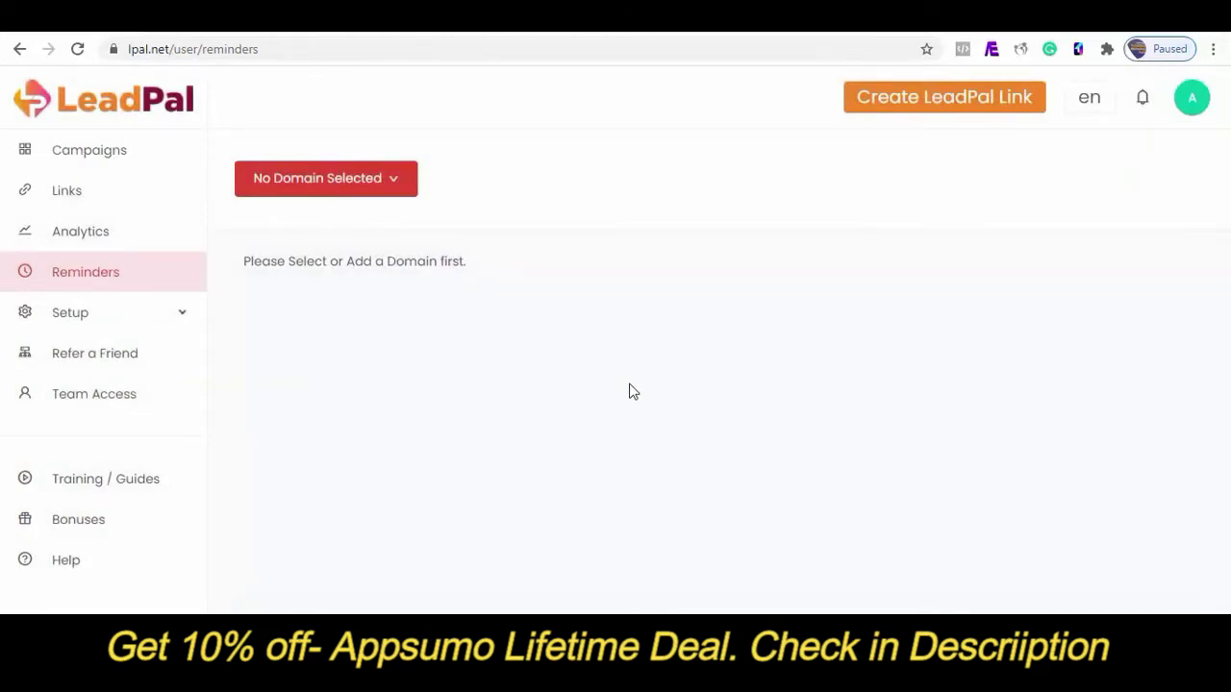
View the HTML Forms setup and the fields of a new HTML form
{"action": "left_click", "coordinate": [183, 327]}
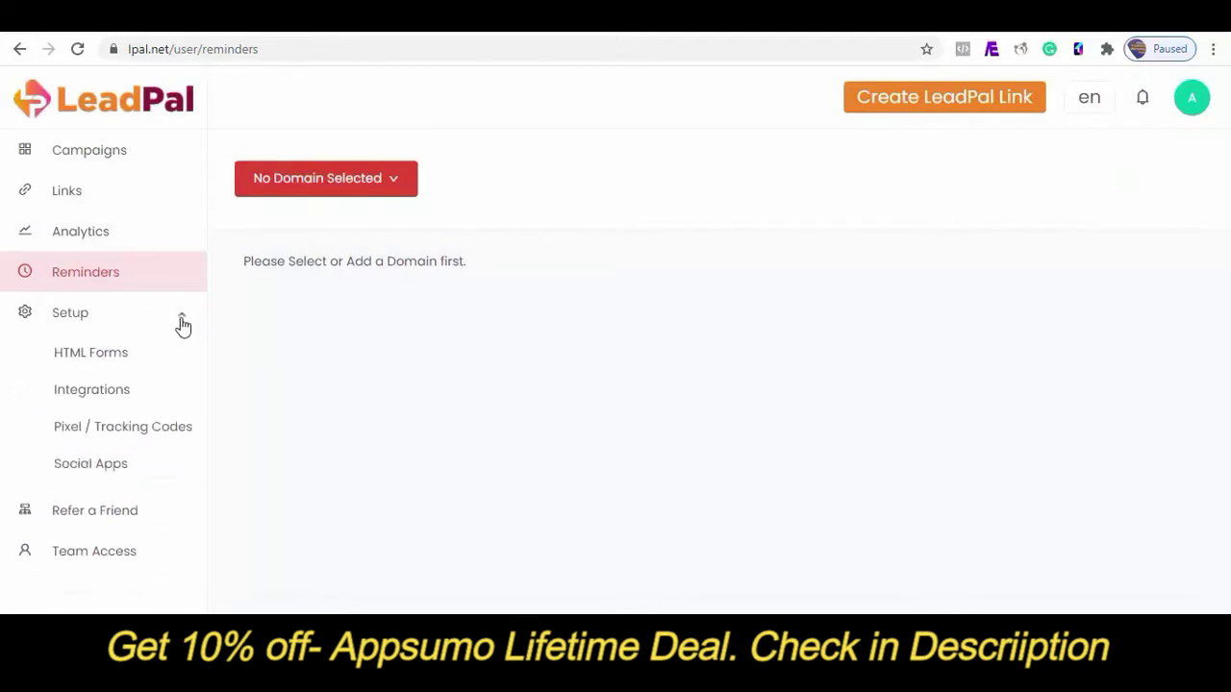
{"action": "left_click", "coordinate": [118, 354]}
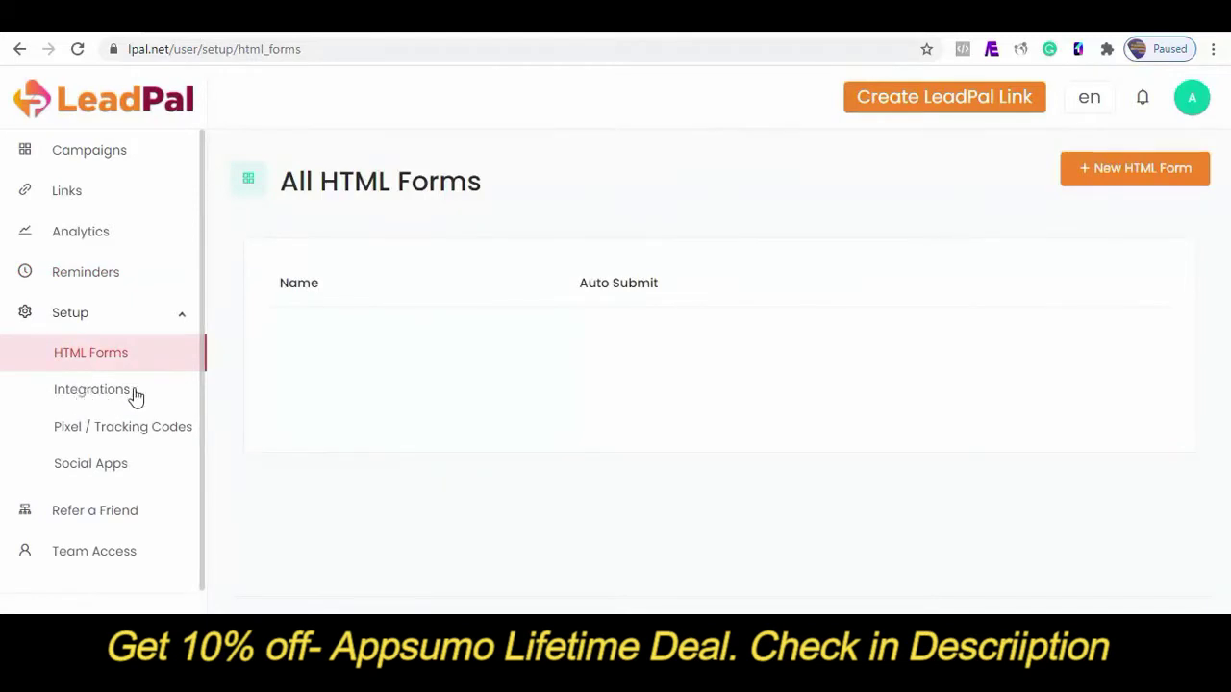
{"action": "left_click", "coordinate": [1125, 179]}
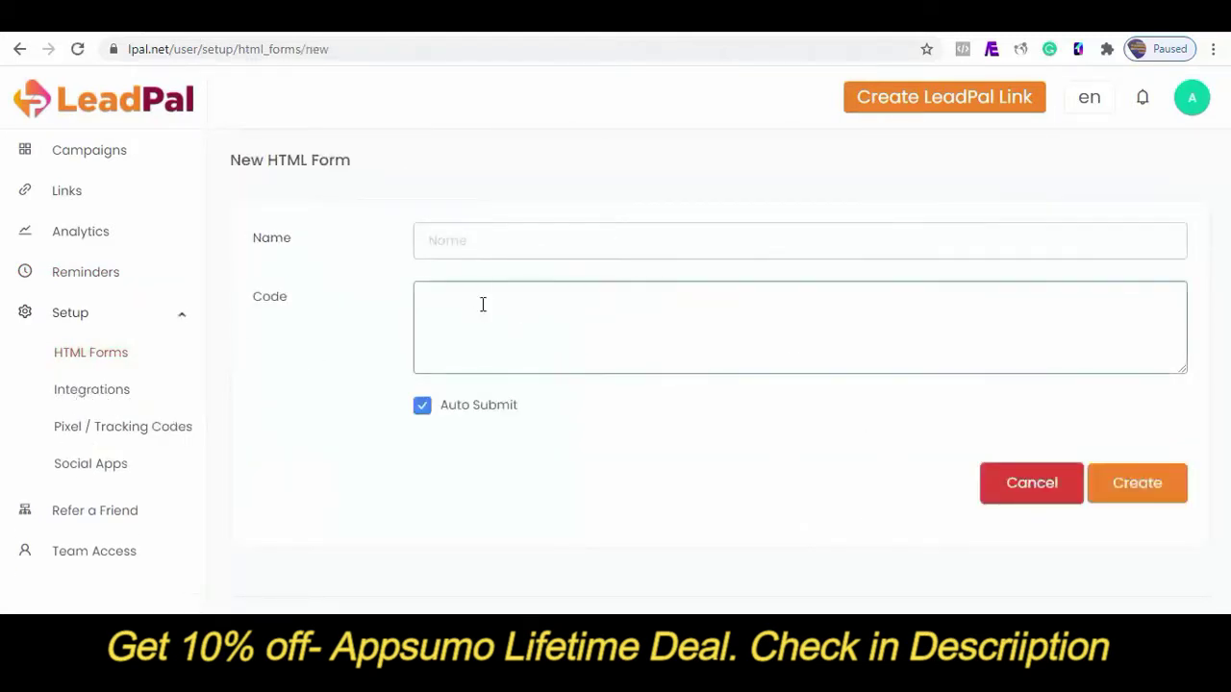
Start a new integration of type AWeber and authorize access to the AWeber account
{"action": "left_click", "coordinate": [92, 397]}
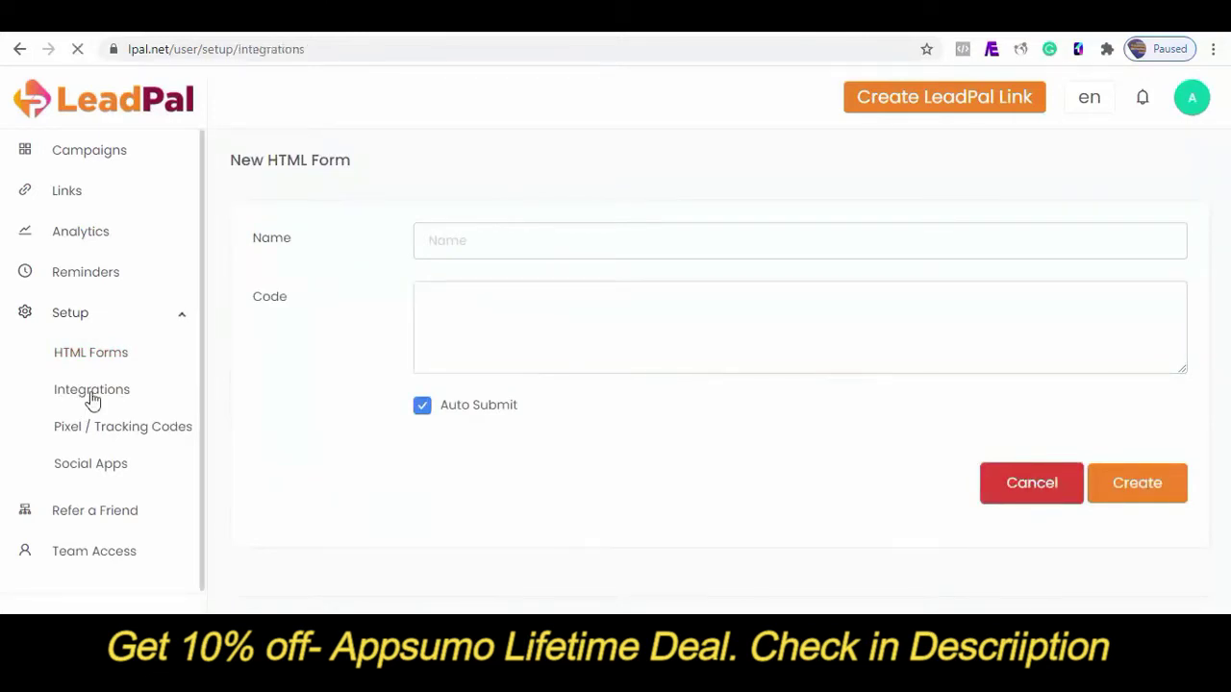
{"action": "left_click", "coordinate": [1111, 175]}
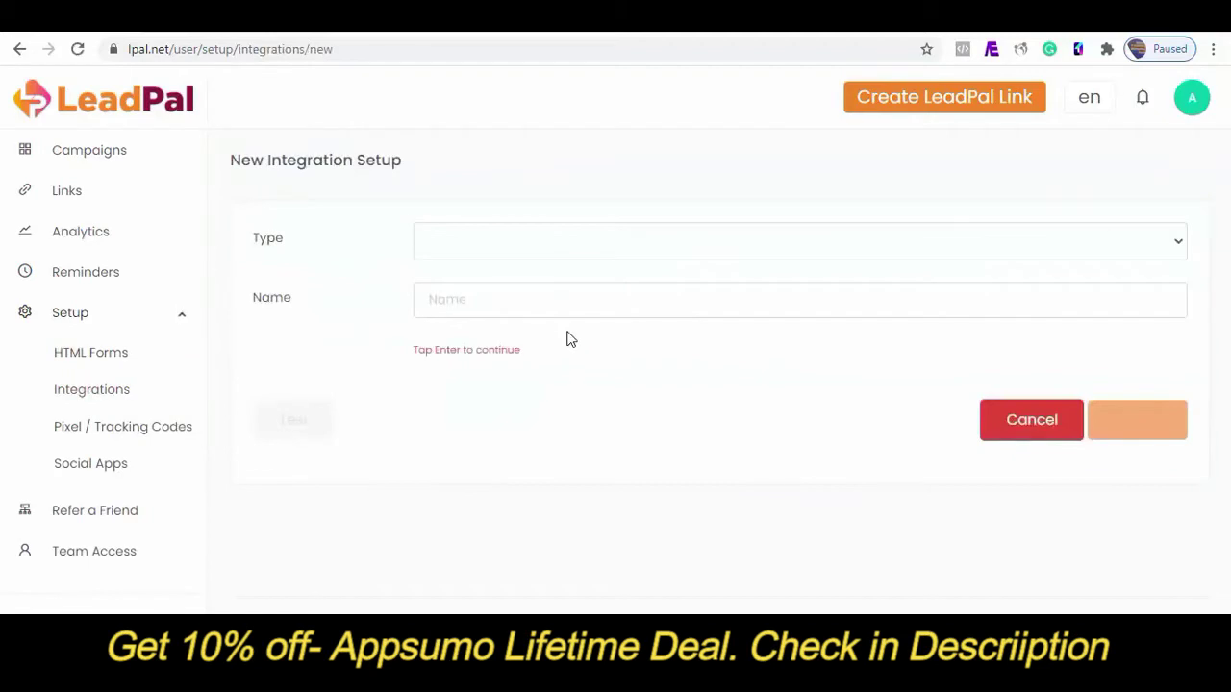
{"action": "left_click", "coordinate": [537, 256]}
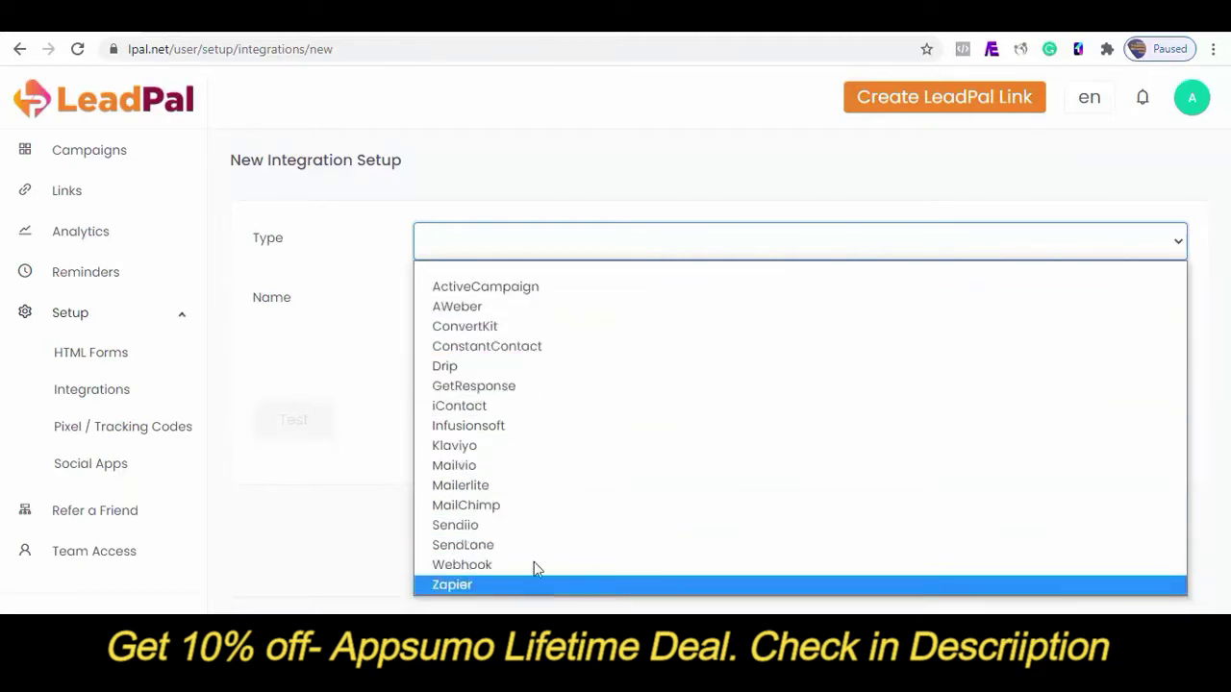
{"action": "left_click", "coordinate": [466, 308]}
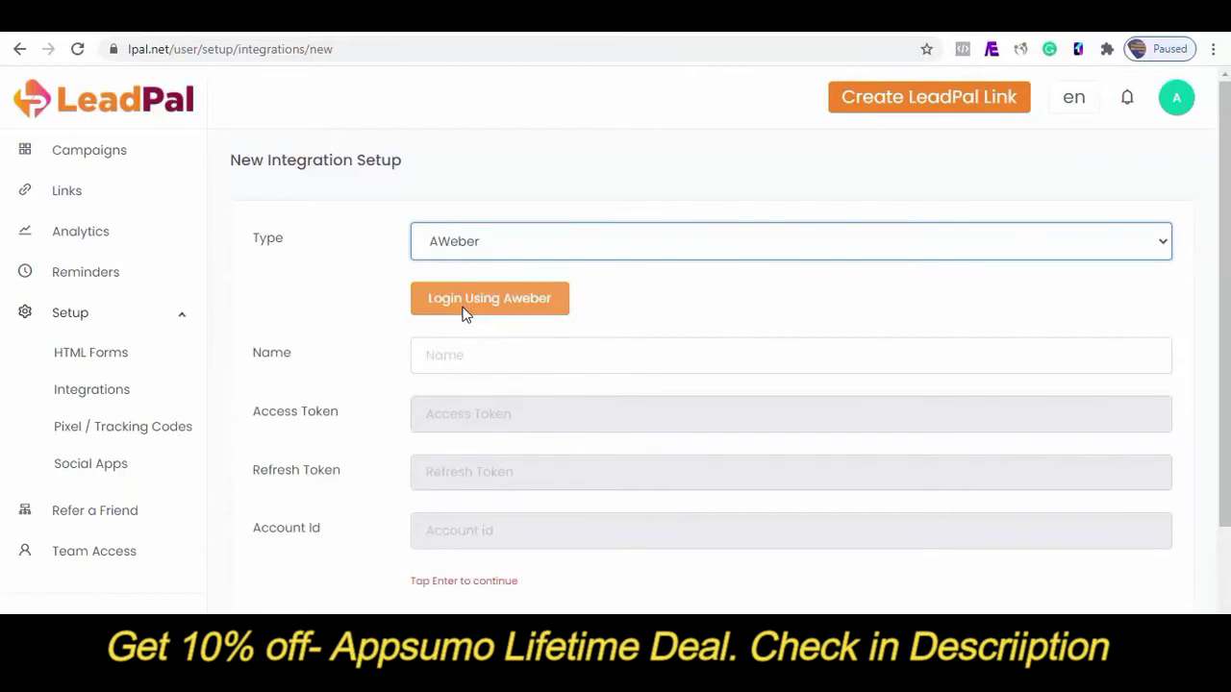
{"action": "left_click", "coordinate": [490, 298]}
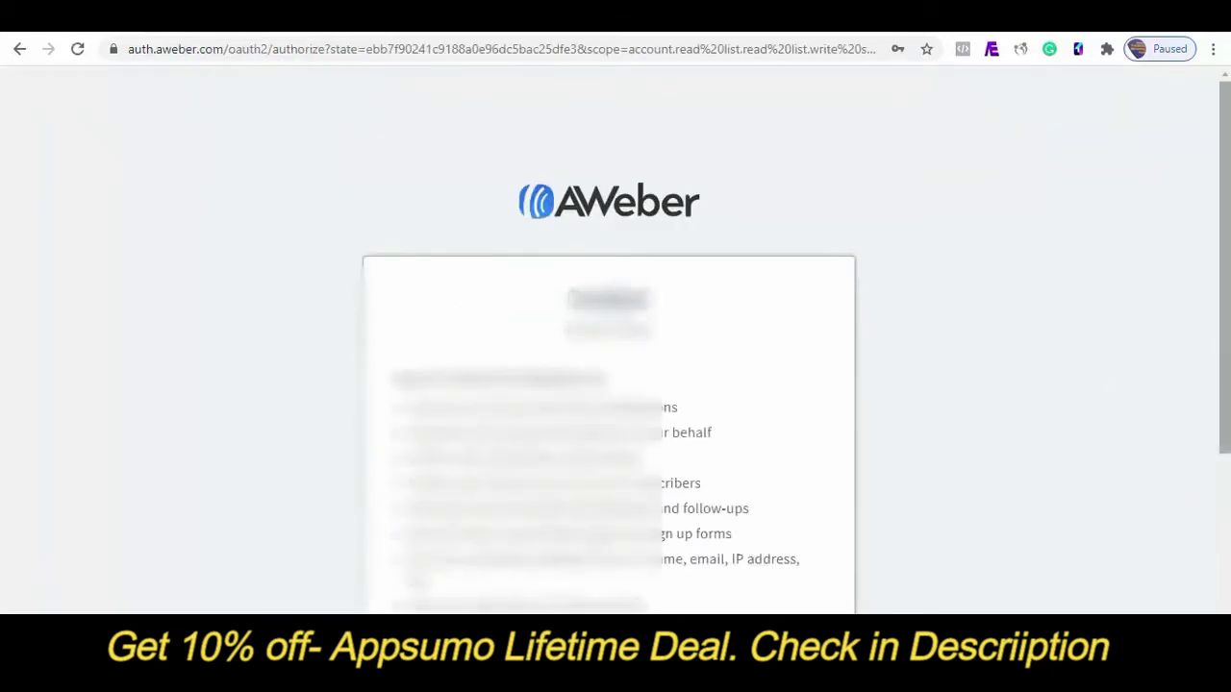
{"action": "scroll", "coordinate": [1148, 398], "scroll_direction": "down", "scroll_amount": 2}
{"action": "scroll", "coordinate": [855, 516], "scroll_direction": "down", "scroll_amount": 1}
{"action": "left_click", "coordinate": [784, 484]}
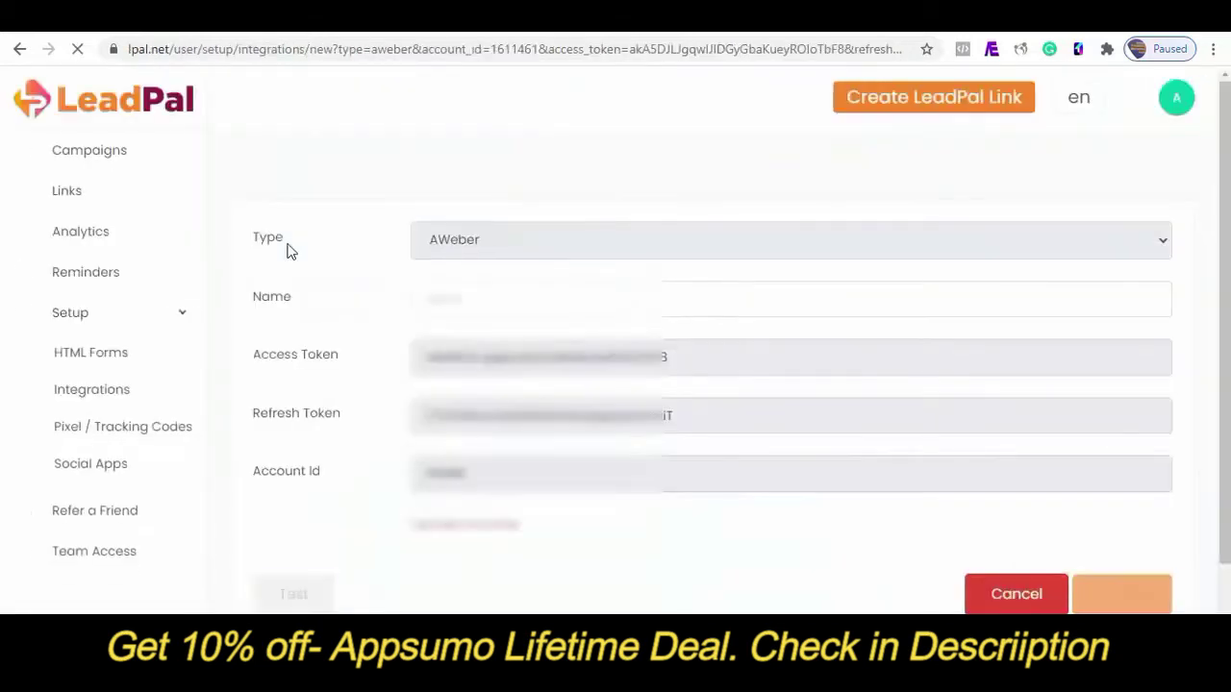
Name the integration Aweber, then create it after testing the connection
{"action": "left_click", "coordinate": [478, 301]}
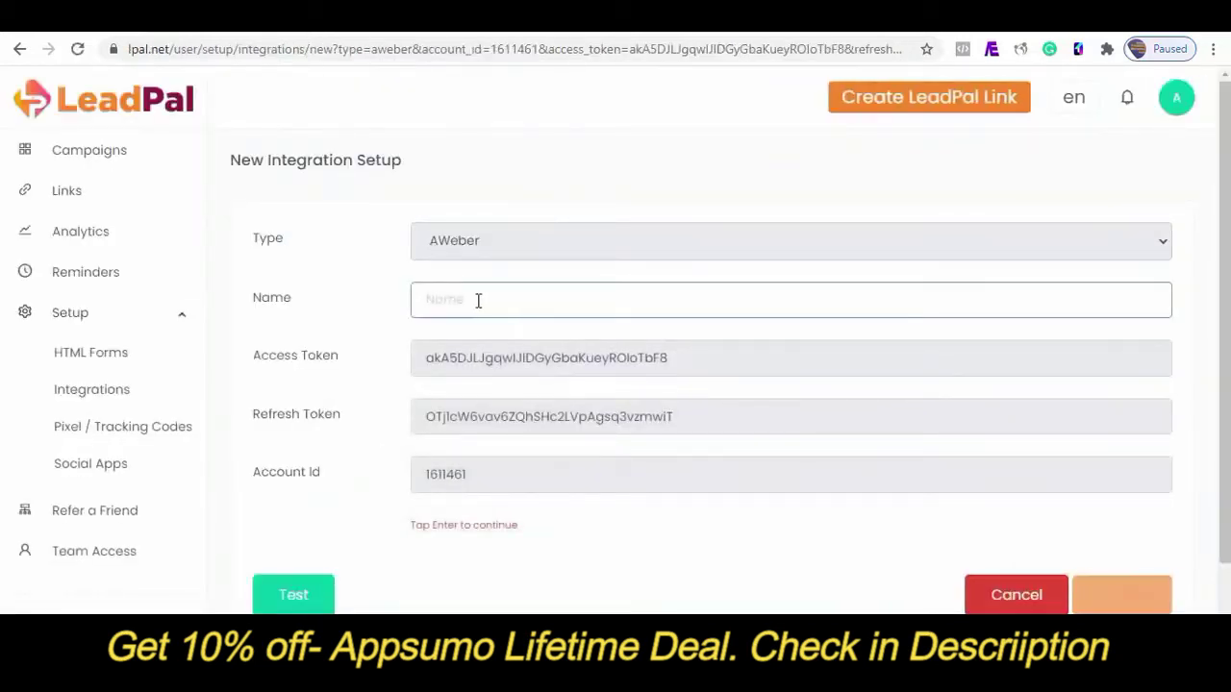
{"action": "type", "text": "Aweber"}
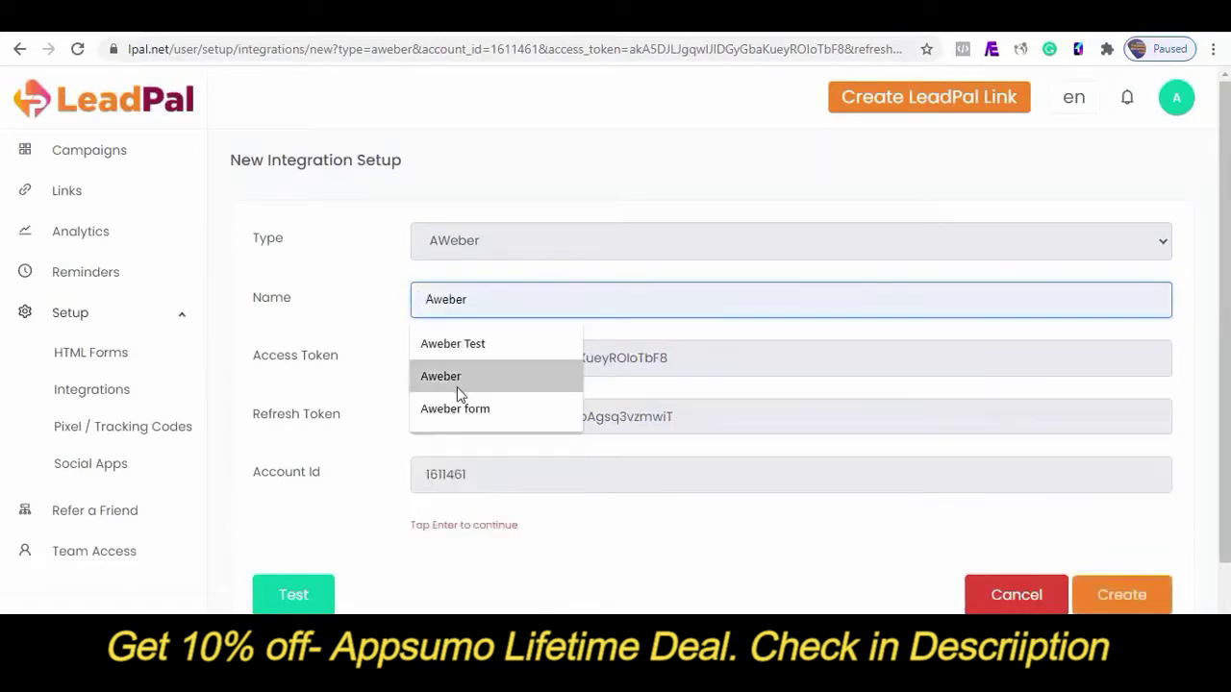
{"action": "left_click", "coordinate": [457, 387]}
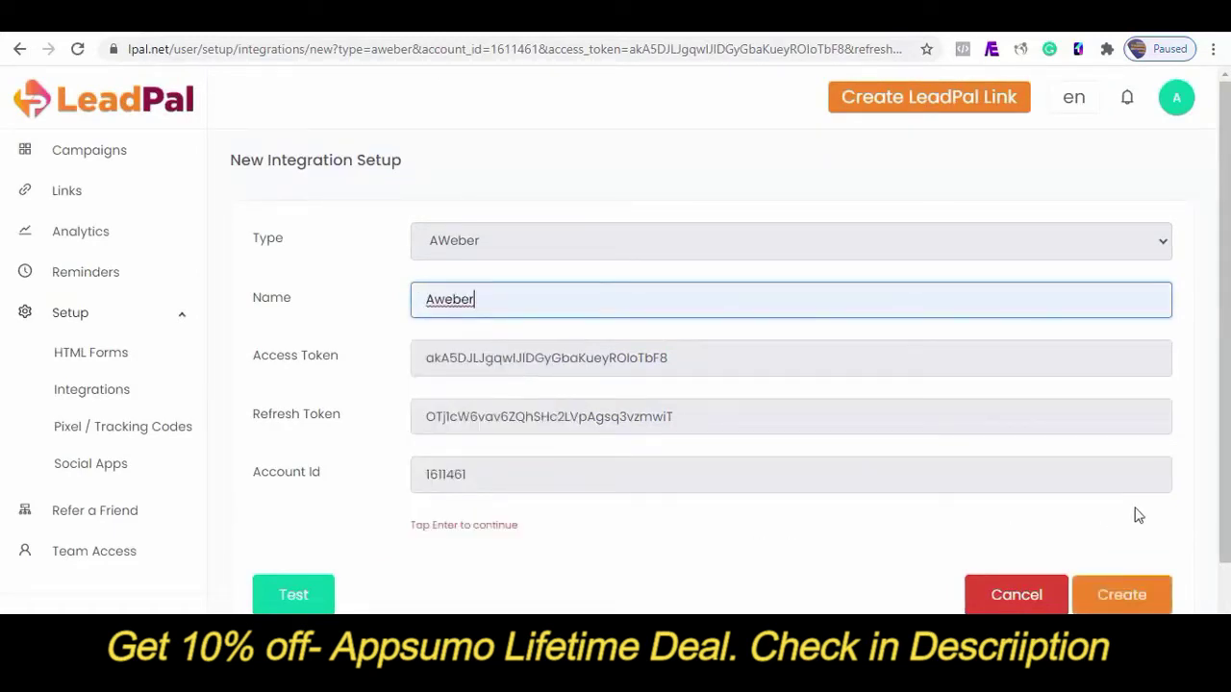
{"action": "left_click", "coordinate": [293, 592]}
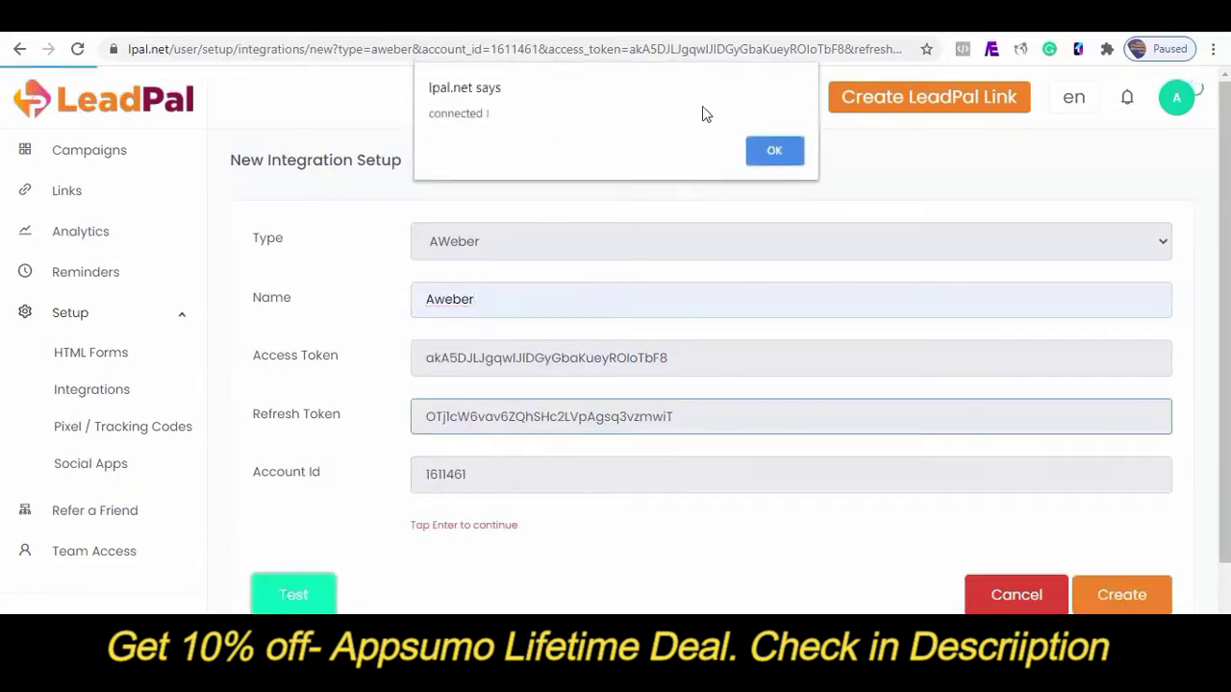
{"action": "left_click", "coordinate": [775, 151]}
{"action": "left_click", "coordinate": [1132, 594]}
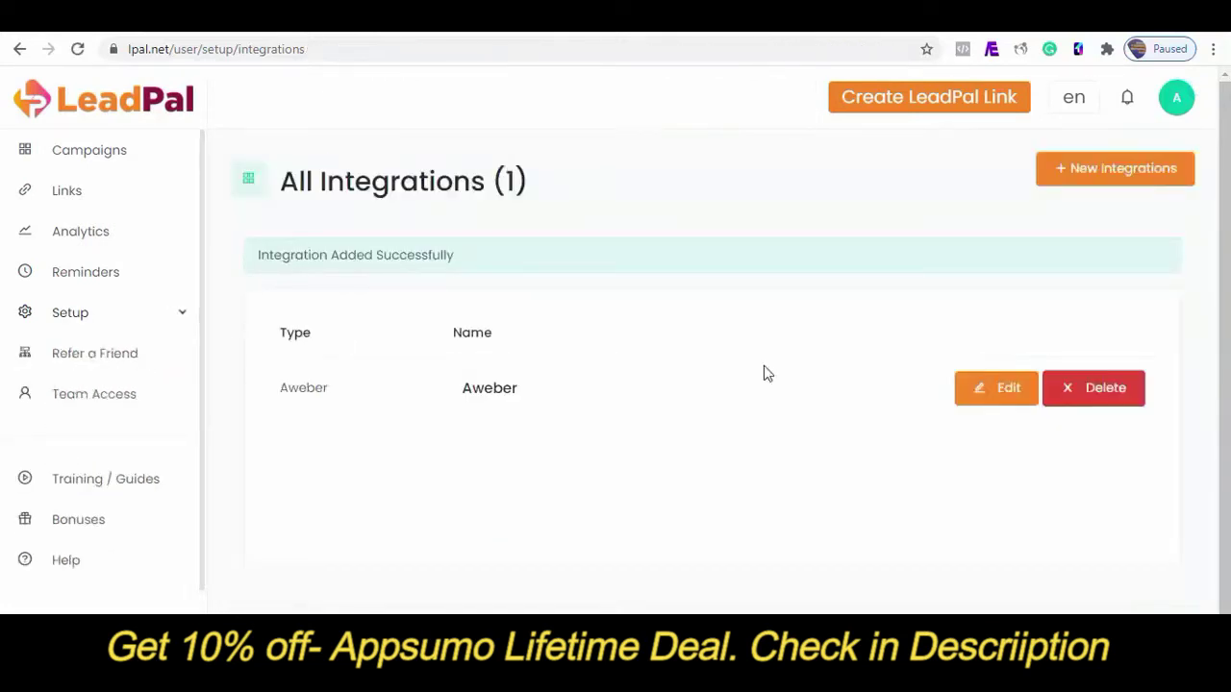
View the Refer a Friend page
{"action": "left_click", "coordinate": [99, 362]}
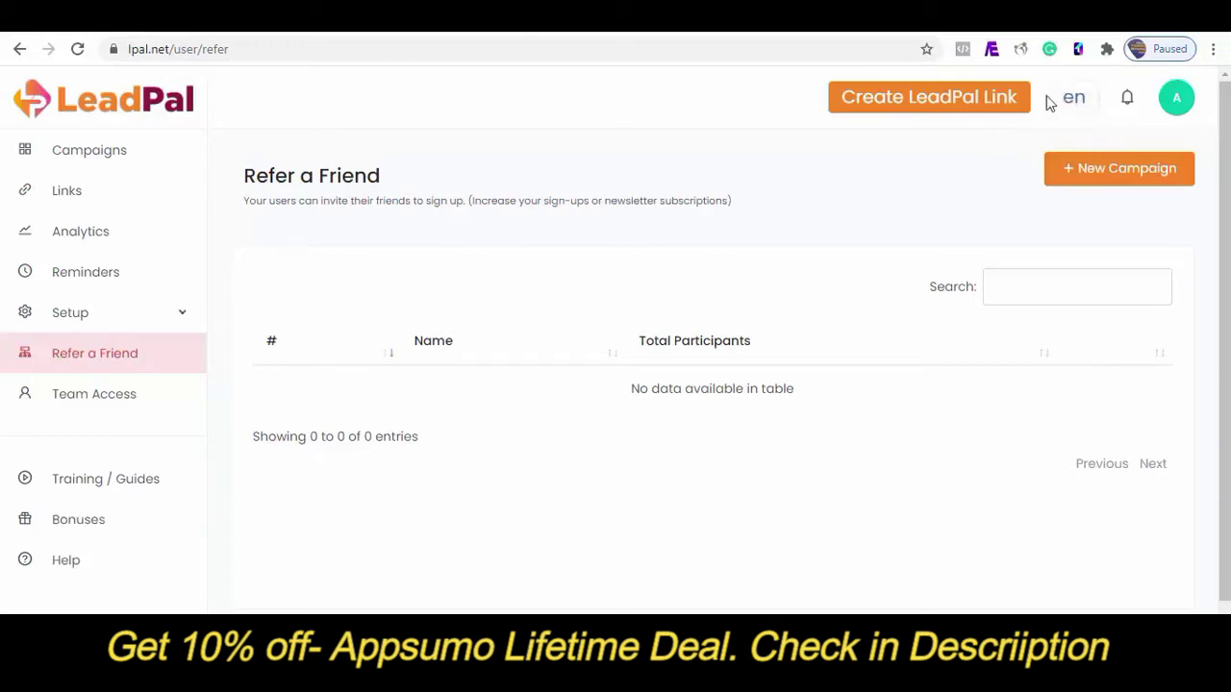
Open the campaigns list and start the one-minute countdown on online-stopwatch.com
{"action": "left_click", "coordinate": [85, 155]}
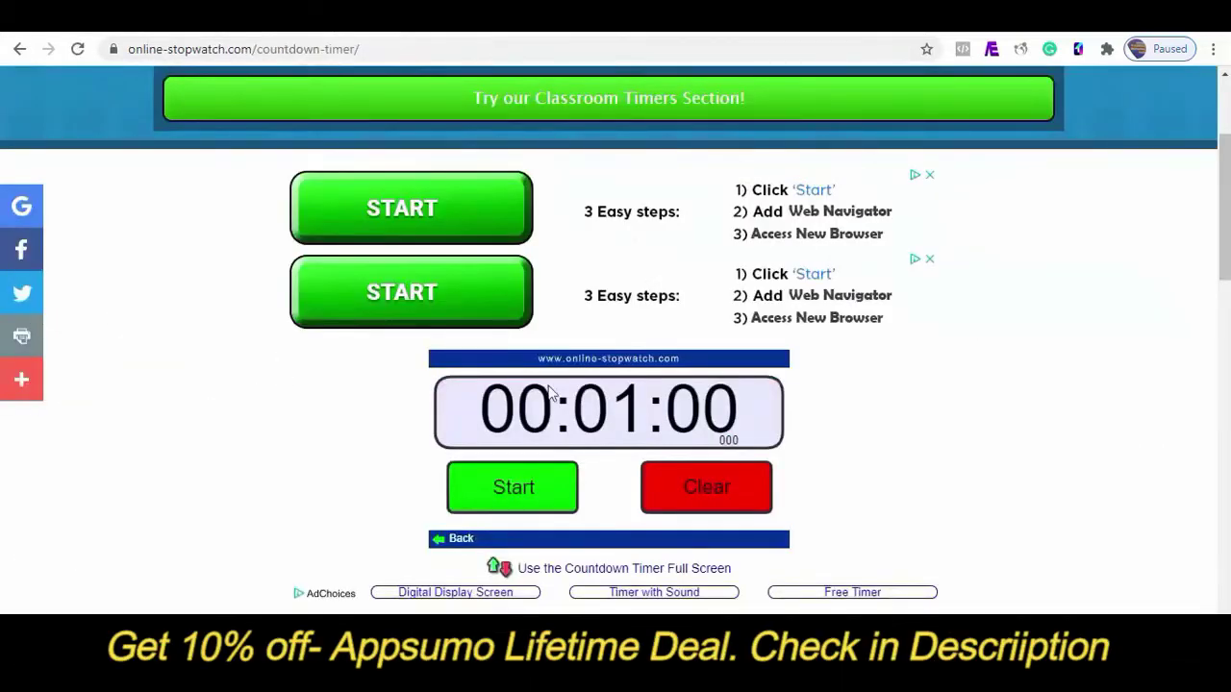
{"action": "left_click", "coordinate": [534, 493]}
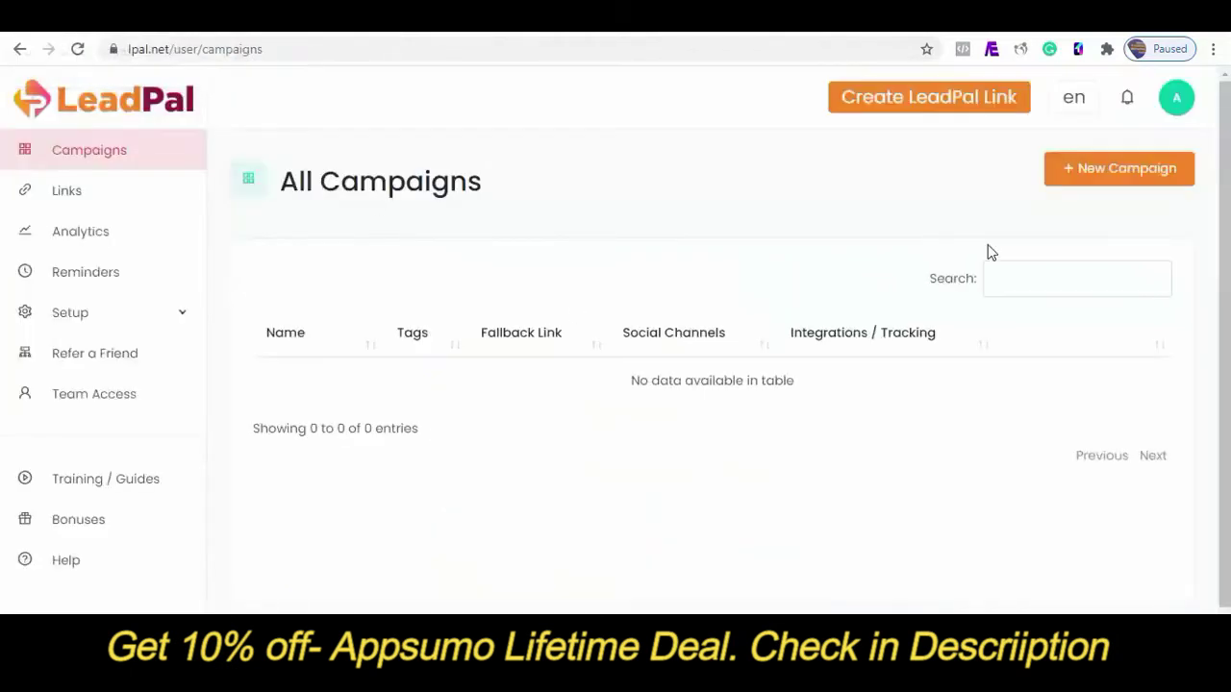
{"action": "left_click", "coordinate": [1117, 185]}
{"action": "left_click", "coordinate": [467, 359]}
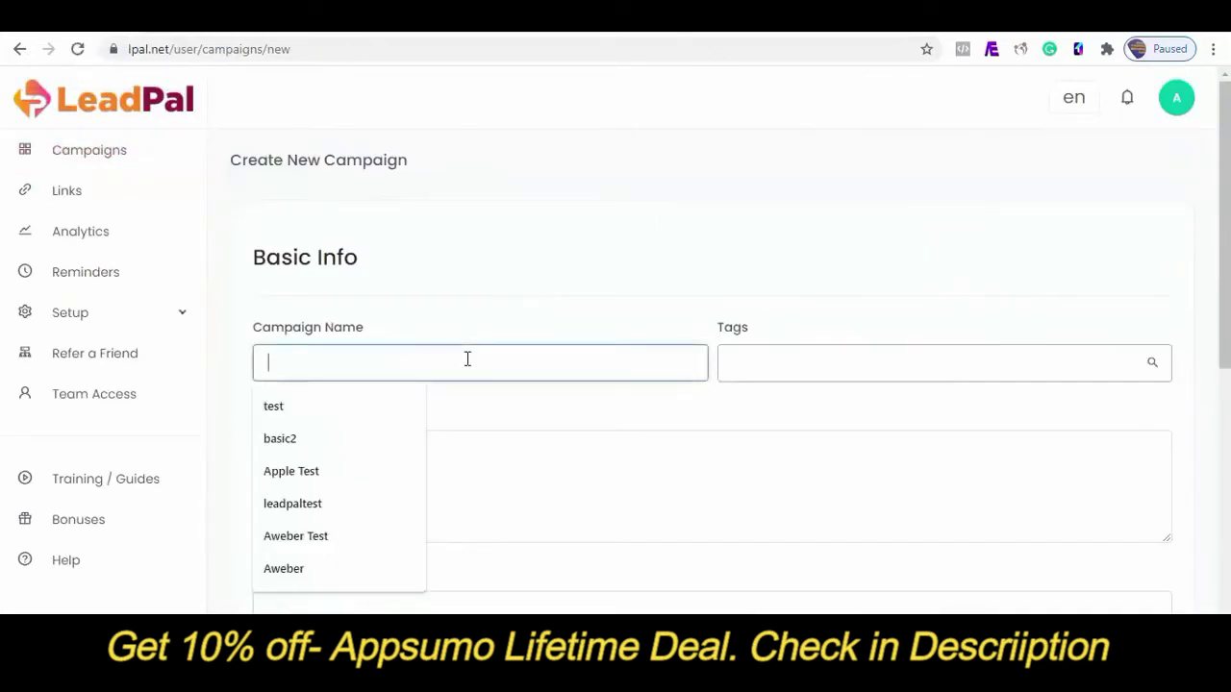
{"action": "left_click", "coordinate": [277, 408]}
{"action": "scroll", "coordinate": [277, 407], "scroll_direction": "down", "scroll_amount": 2}
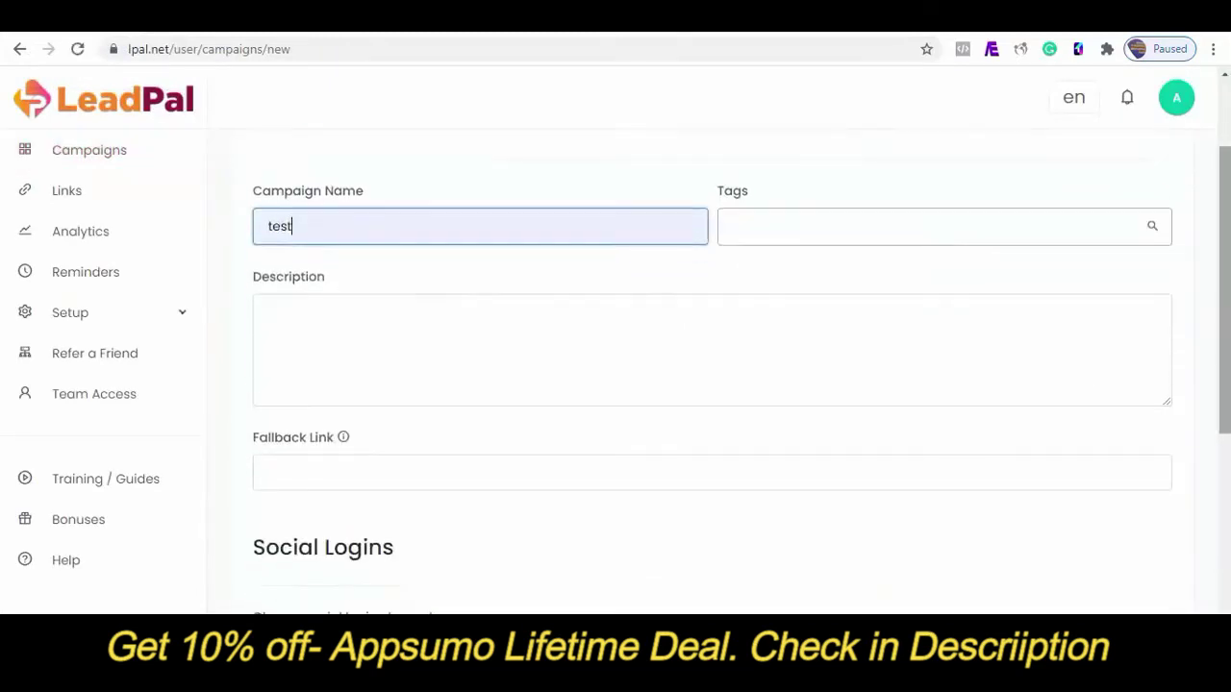
{"action": "left_click", "coordinate": [302, 474]}
{"action": "left_click", "coordinate": [303, 517]}
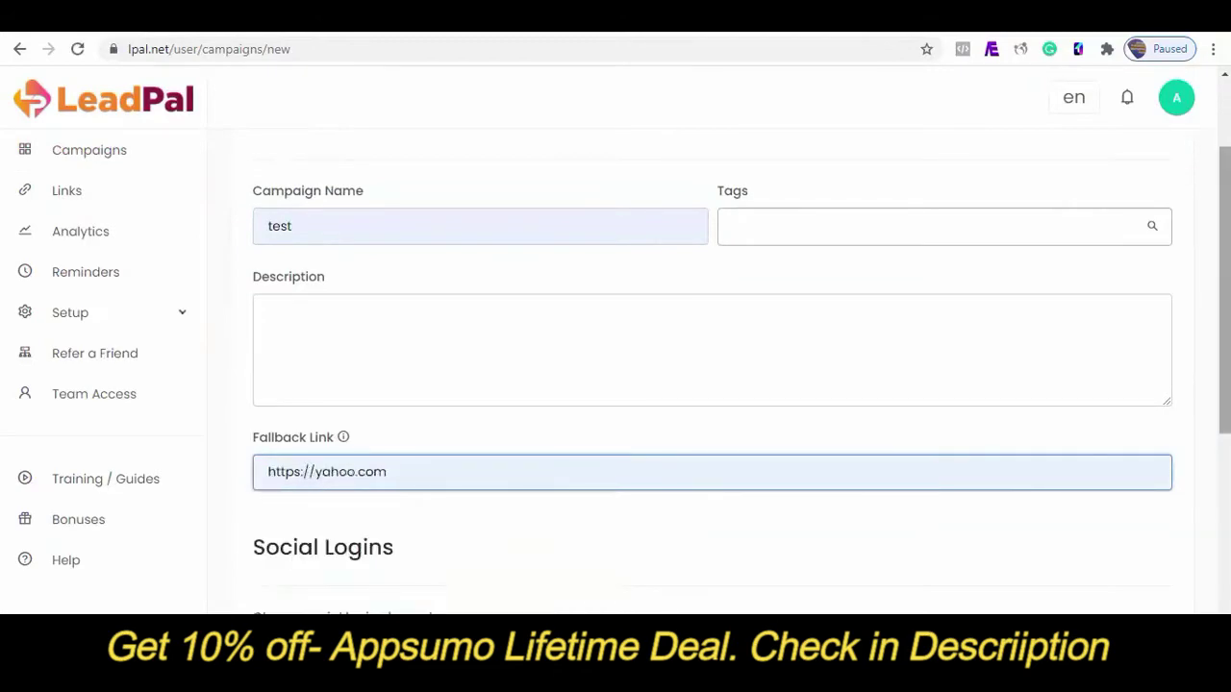
In the campaign's social login settings, set "Continue With" custom button texts for Twitter, Facebook and Google
{"action": "scroll", "coordinate": [622, 438], "scroll_direction": "down", "scroll_amount": 3}
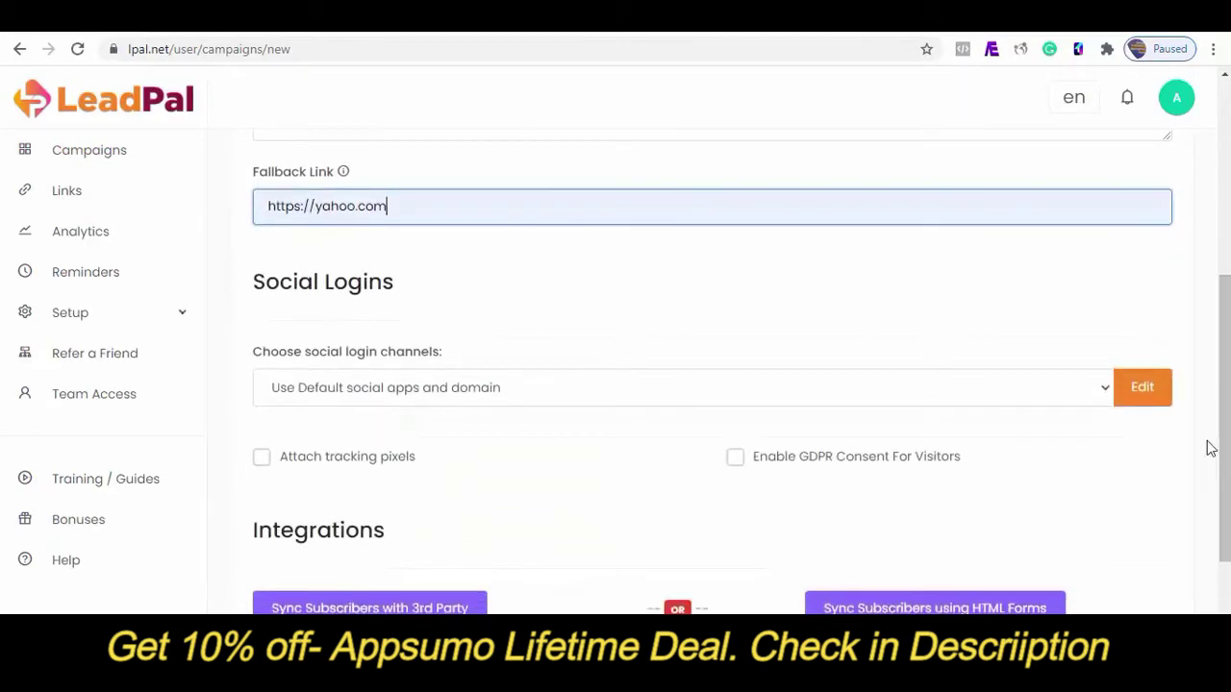
{"action": "left_click", "coordinate": [1143, 388]}
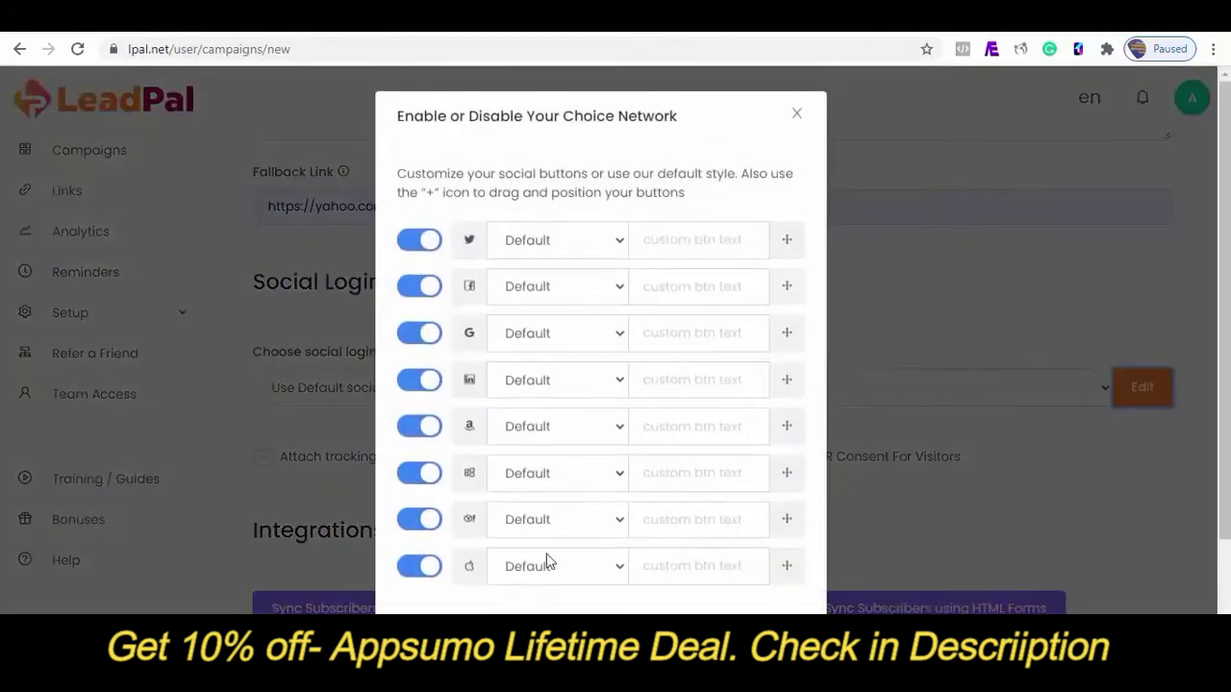
{"action": "left_click", "coordinate": [623, 242]}
{"action": "left_click", "coordinate": [662, 239]}
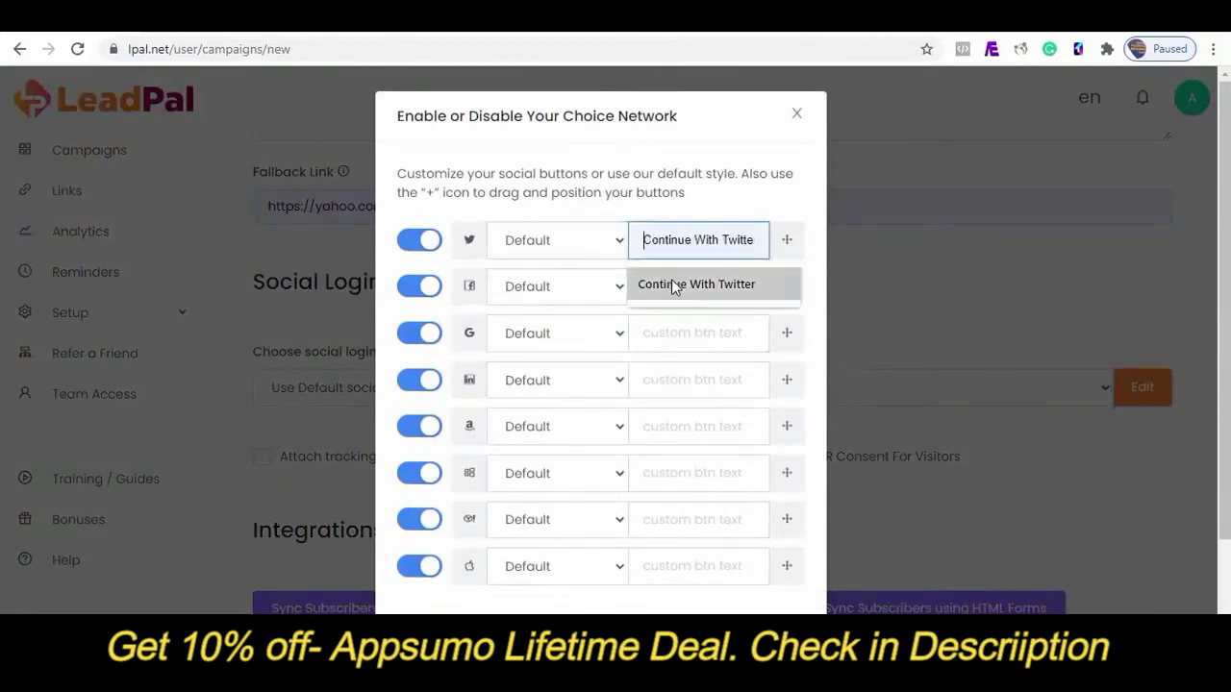
{"action": "left_click", "coordinate": [672, 280]}
{"action": "left_click", "coordinate": [671, 286]}
{"action": "left_click", "coordinate": [676, 328]}
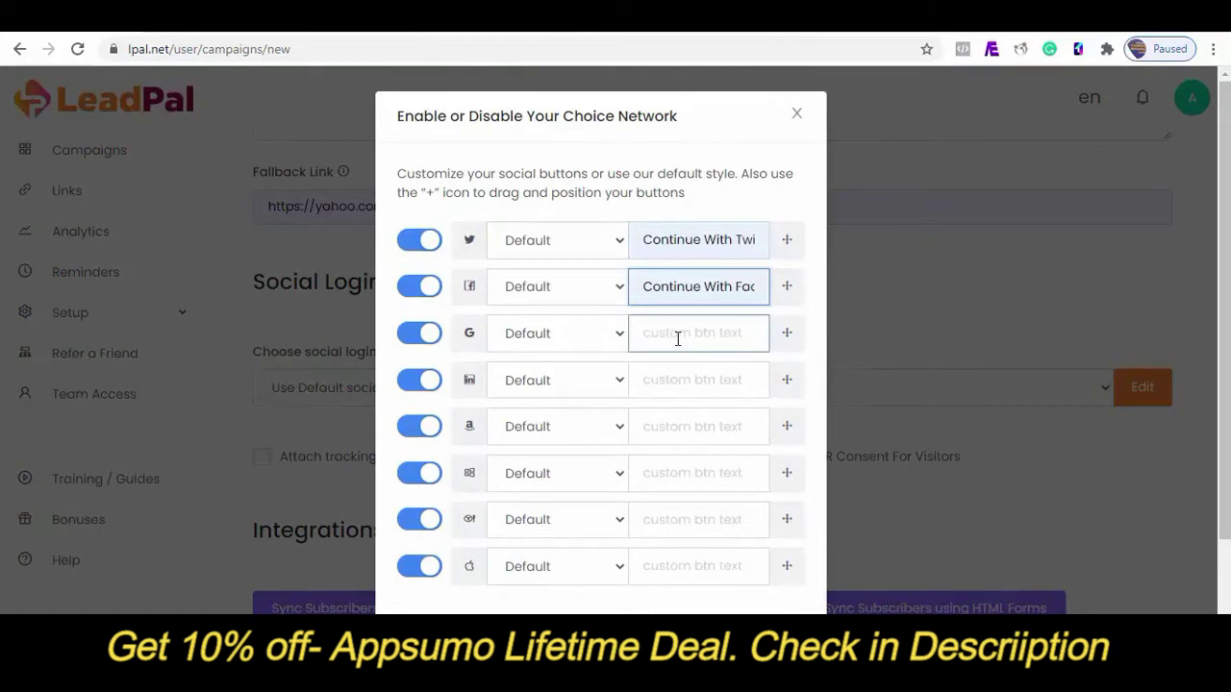
{"action": "left_click", "coordinate": [678, 376]}
Set the custom button text to "Continue With Apple" for Amazon, "Continue With LinkedIn" for LinkedIn and "Continue To Microsoft" for Microsoft
{"action": "left_click", "coordinate": [683, 413]}
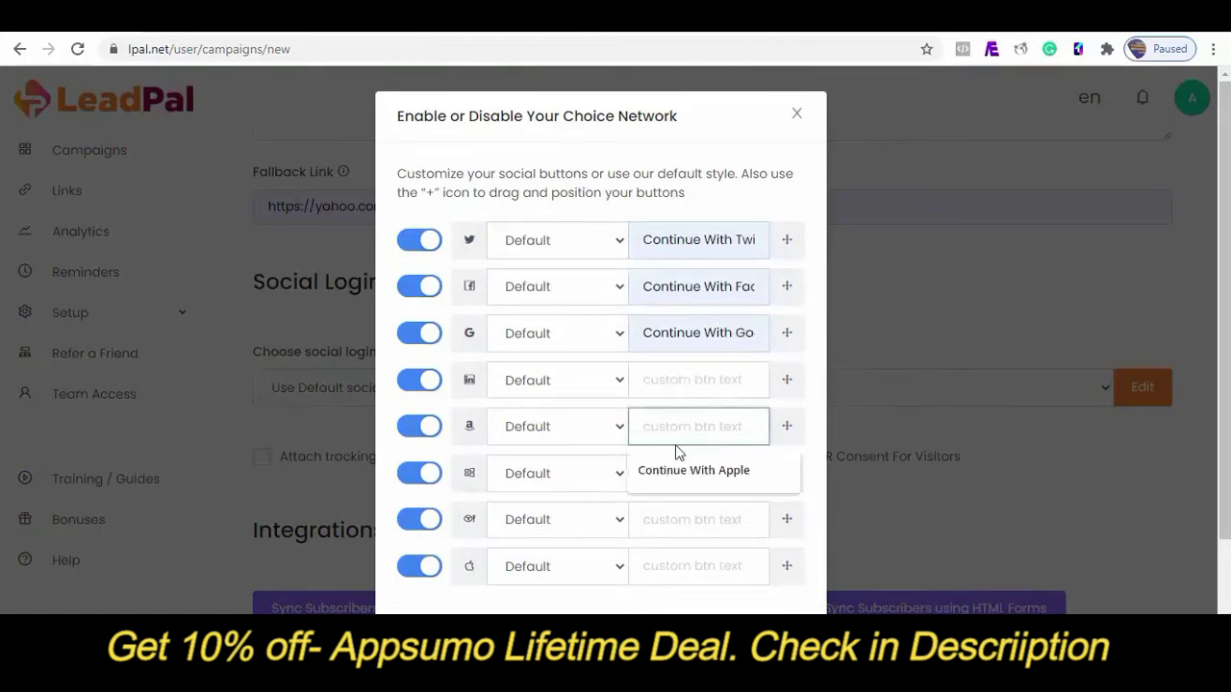
{"action": "left_click", "coordinate": [673, 463]}
{"action": "left_click", "coordinate": [670, 380]}
{"action": "left_click", "coordinate": [678, 413]}
{"action": "left_click", "coordinate": [678, 473]}
{"action": "left_click", "coordinate": [686, 516]}
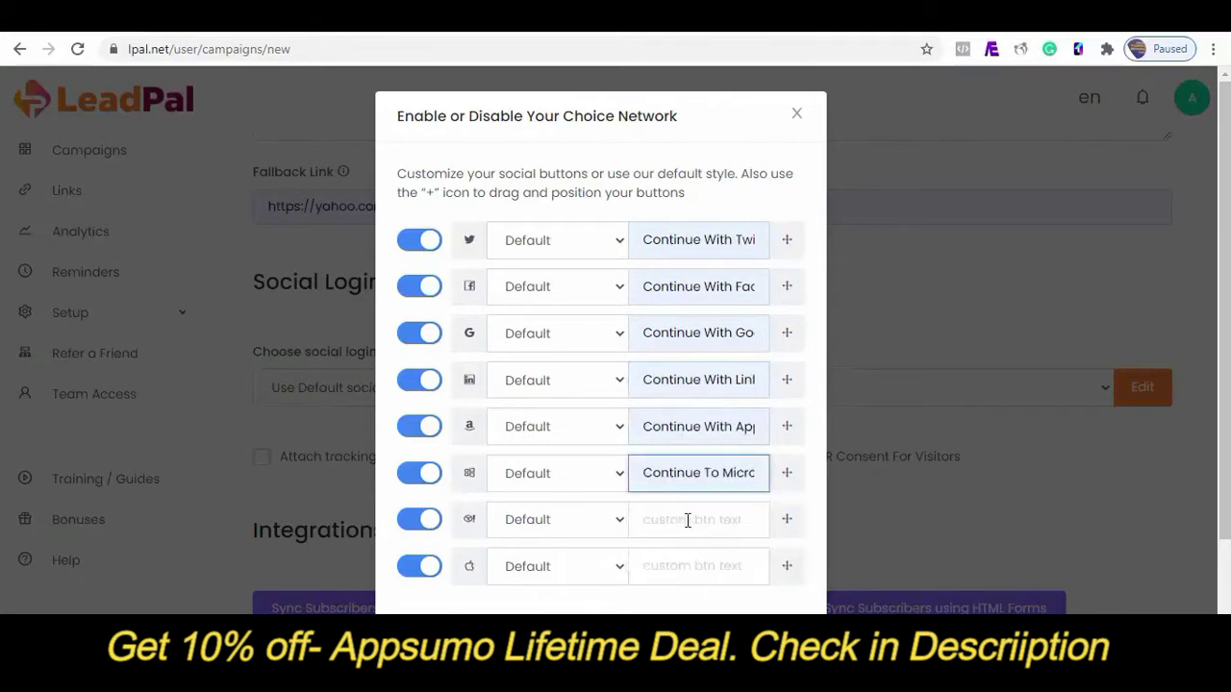
Set "Continue With" custom button texts for Yahoo and Apple, and save the social network settings
{"action": "left_click", "coordinate": [687, 575]}
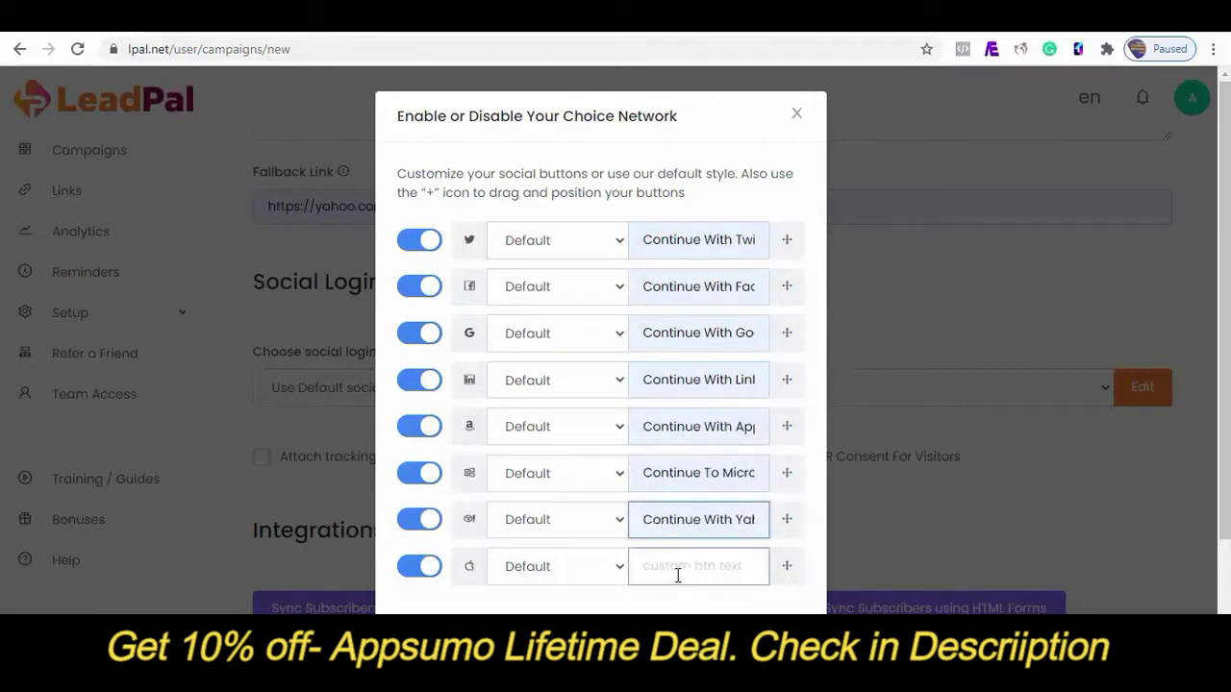
{"action": "left_click", "coordinate": [672, 574]}
{"action": "left_click", "coordinate": [681, 610]}
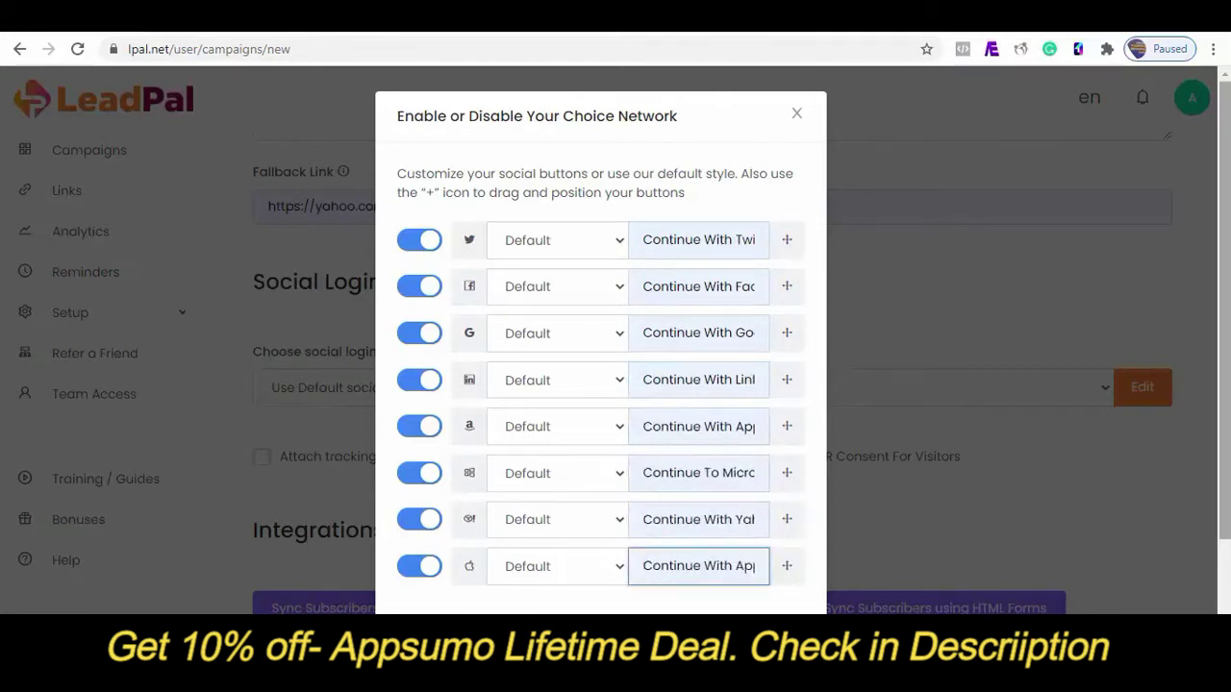
{"action": "scroll", "coordinate": [681, 577], "scroll_direction": "down", "scroll_amount": 2}
{"action": "left_click", "coordinate": [775, 607]}
Enable GDPR consent for visitors and choose to sync the campaign's subscribers with a 3rd party
{"action": "scroll", "coordinate": [863, 544], "scroll_direction": "down", "scroll_amount": 1}
{"action": "scroll", "coordinate": [863, 545], "scroll_direction": "down", "scroll_amount": 1}
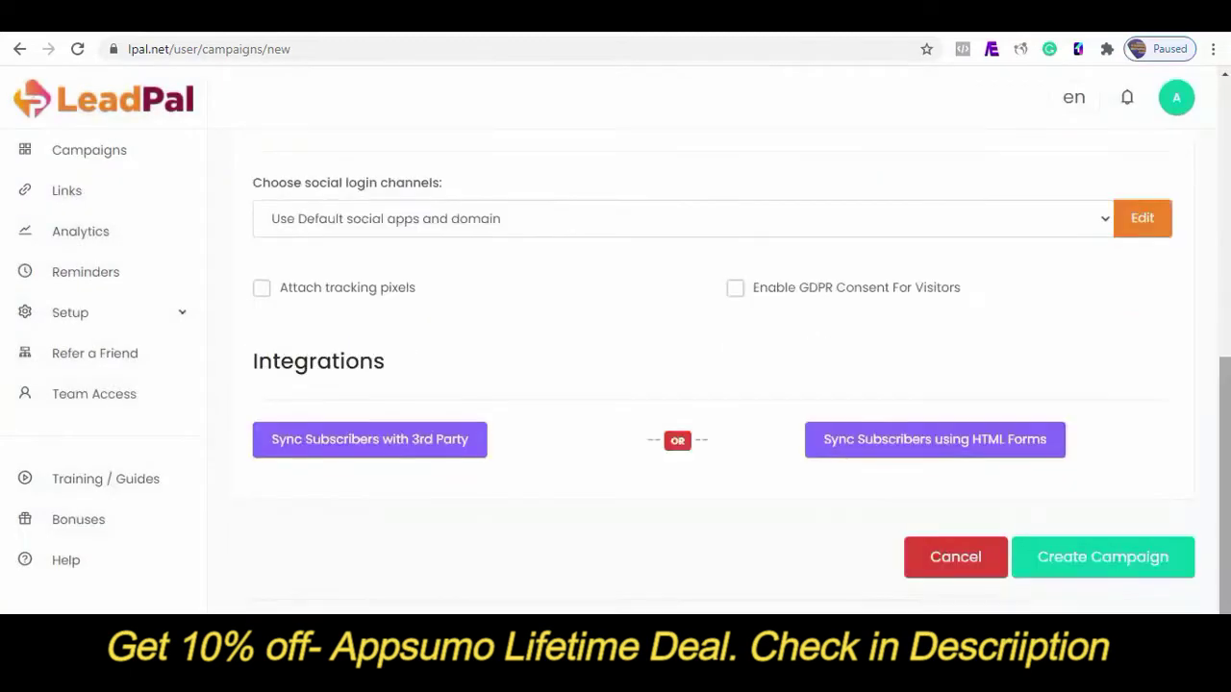
{"action": "left_click", "coordinate": [736, 290]}
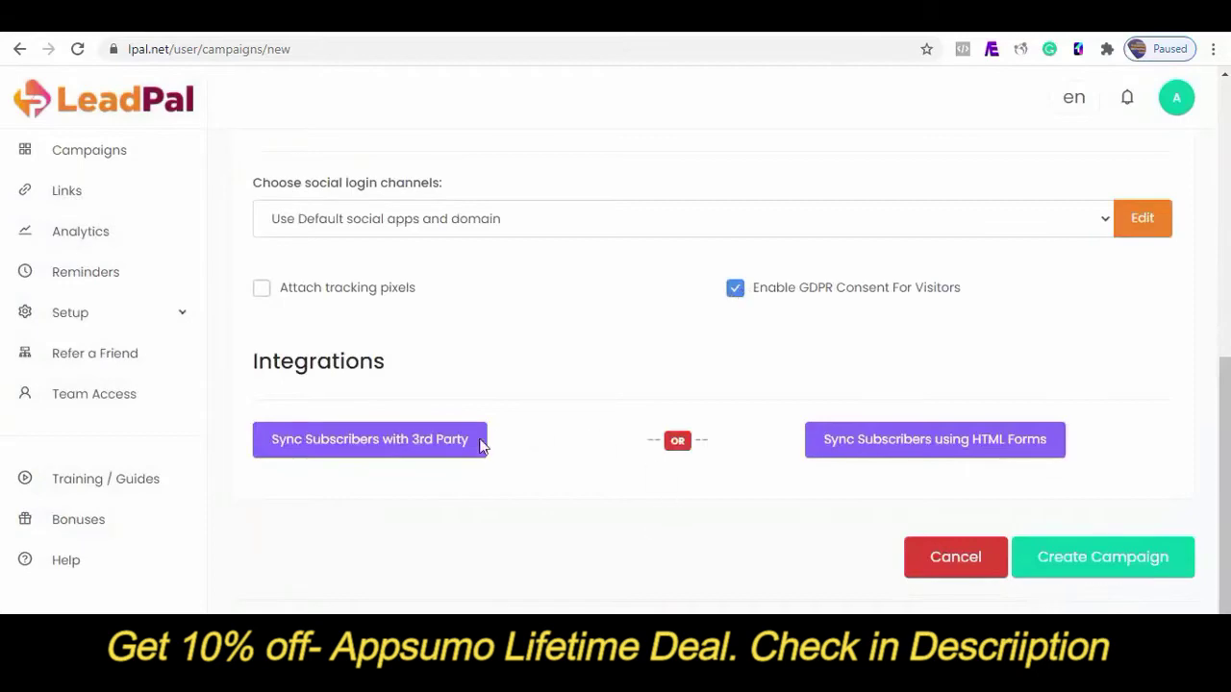
{"action": "left_click", "coordinate": [442, 453]}
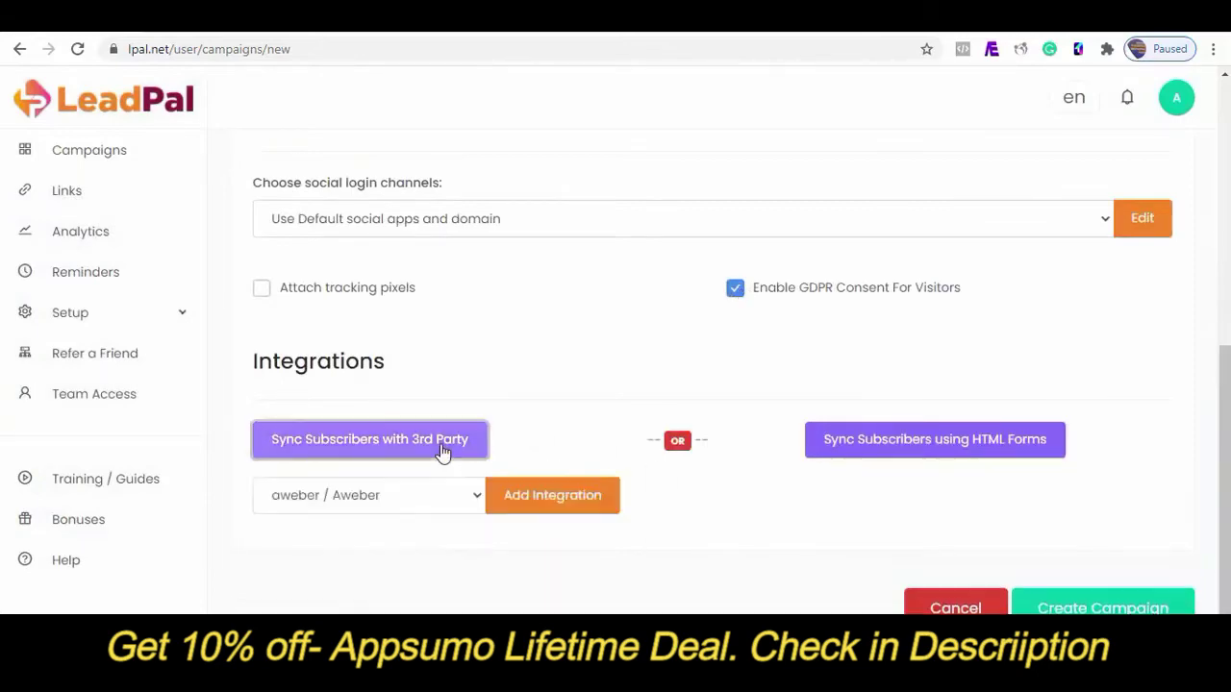
Add the AWeber integration with the LeadPal list to the campaign's subscriber syncing and create the campaign
{"action": "left_click", "coordinate": [542, 499]}
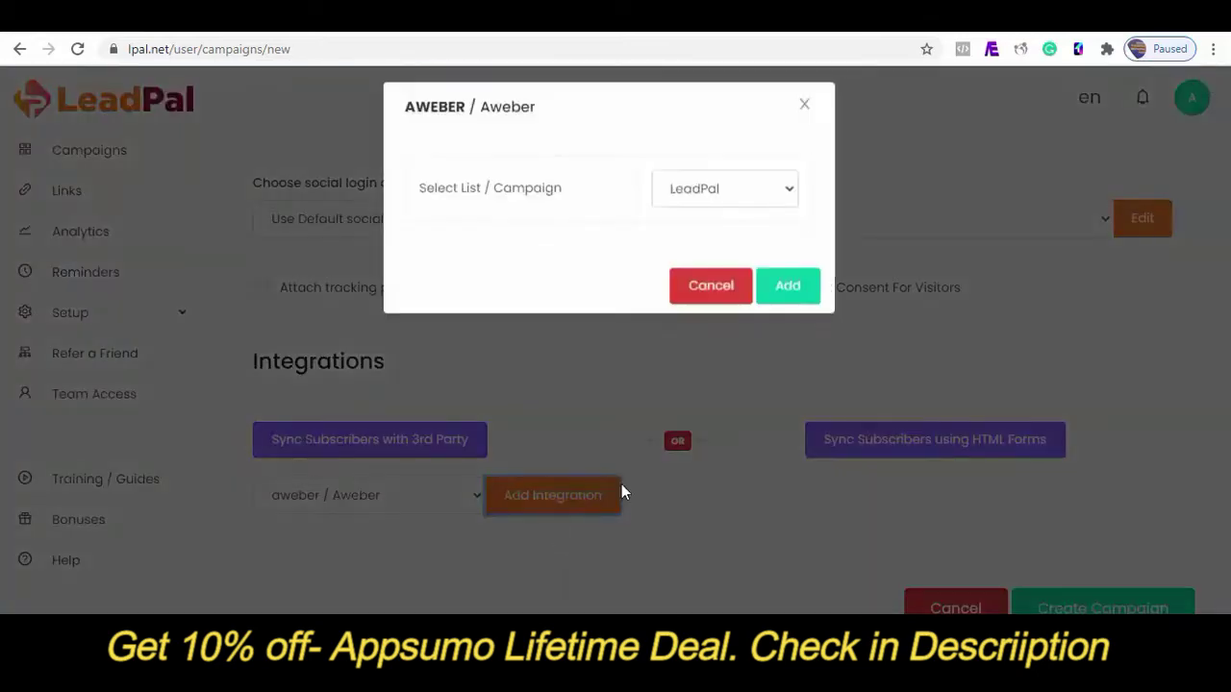
{"action": "left_click", "coordinate": [787, 293]}
{"action": "scroll", "coordinate": [1121, 582], "scroll_direction": "down", "scroll_amount": 2}
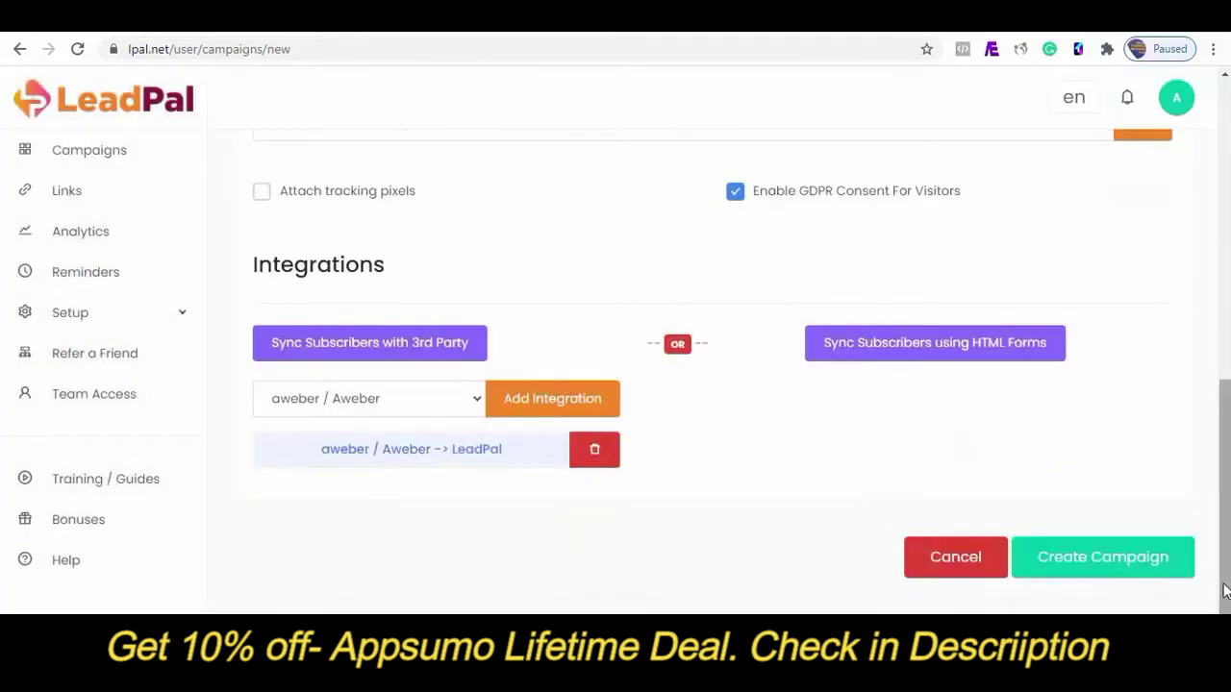
{"action": "left_click", "coordinate": [1149, 574]}
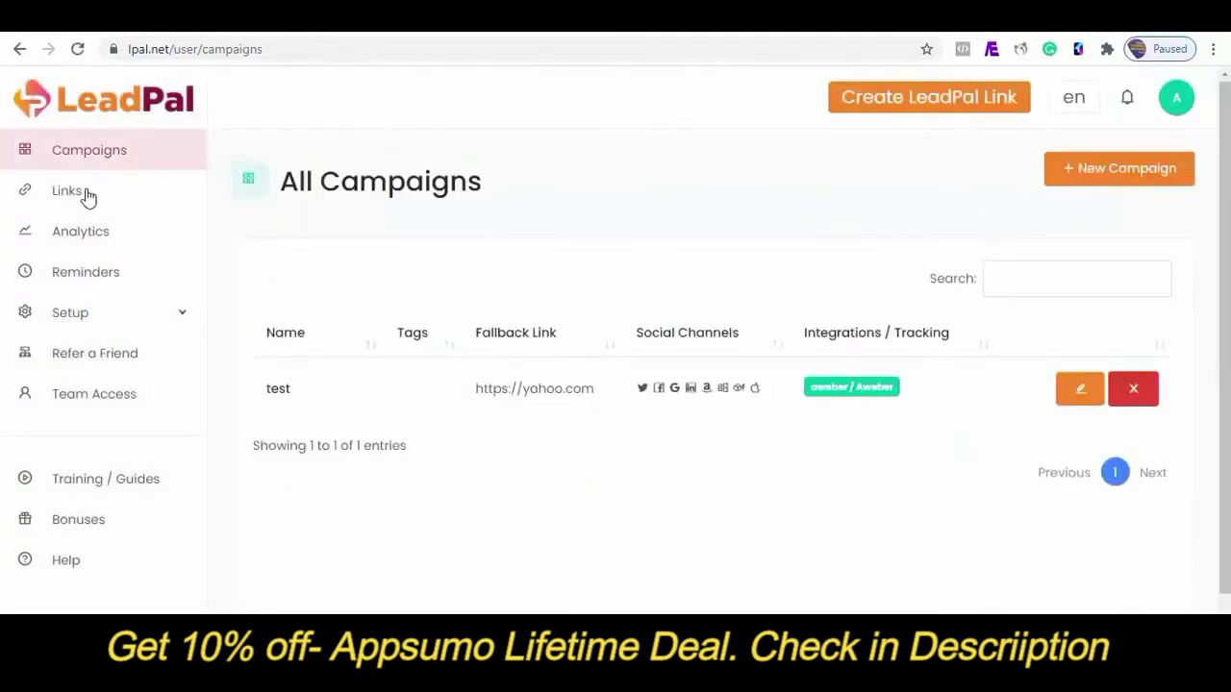
{"action": "left_click", "coordinate": [81, 197]}
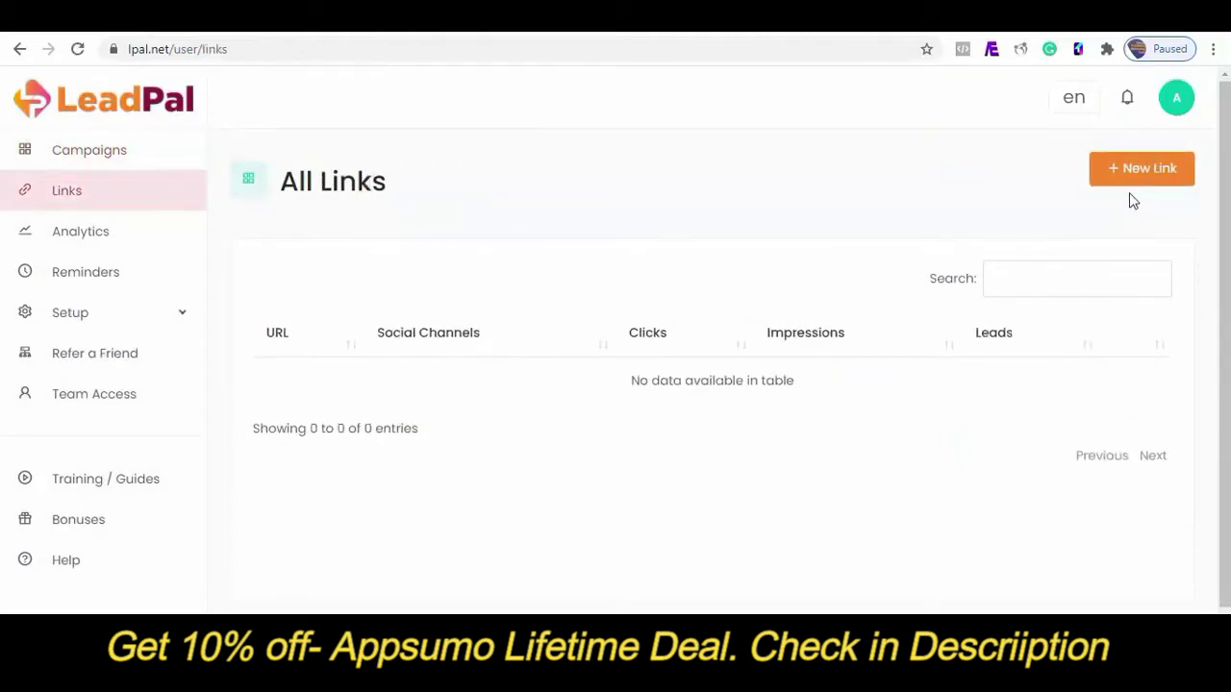
{"action": "left_click", "coordinate": [1115, 173]}
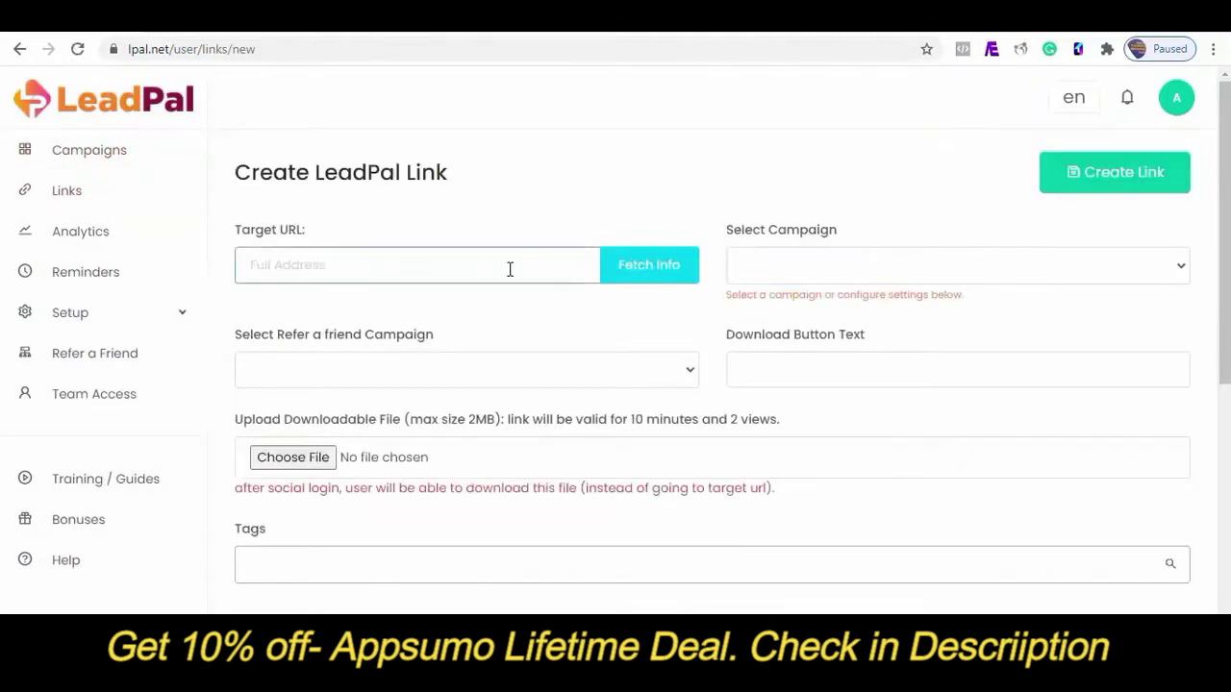
{"action": "left_click", "coordinate": [507, 270]}
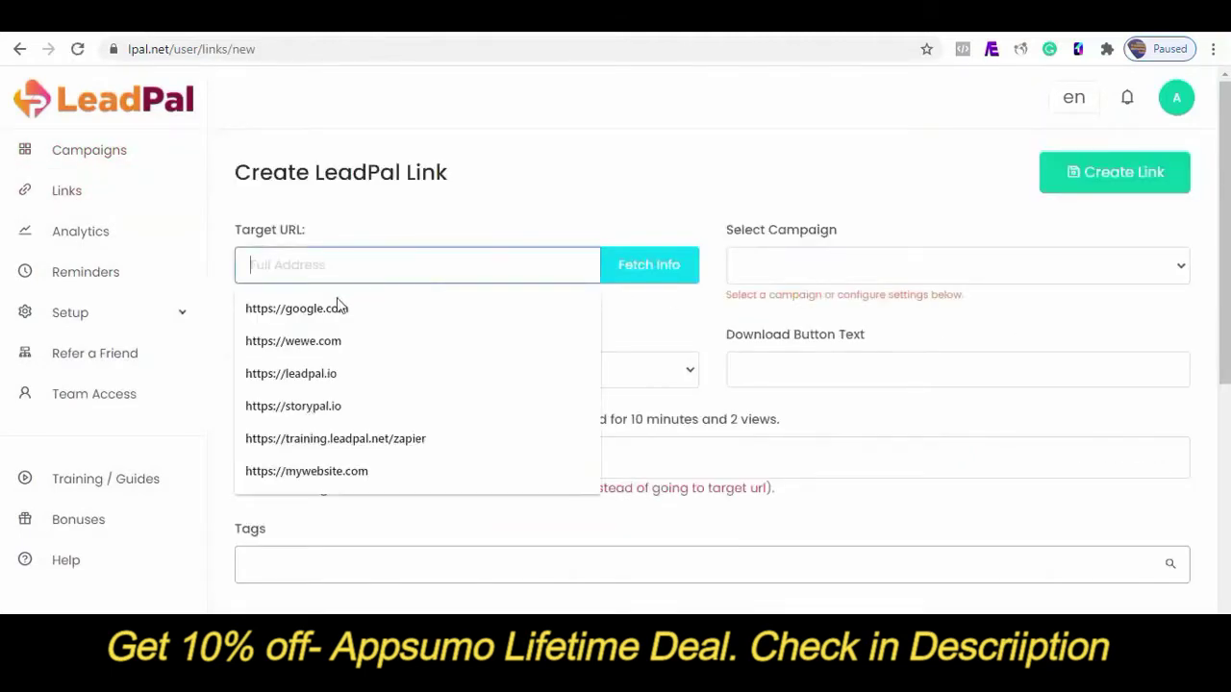
{"action": "left_click", "coordinate": [312, 405]}
{"action": "left_click", "coordinate": [837, 253]}
{"action": "left_click", "coordinate": [824, 310]}
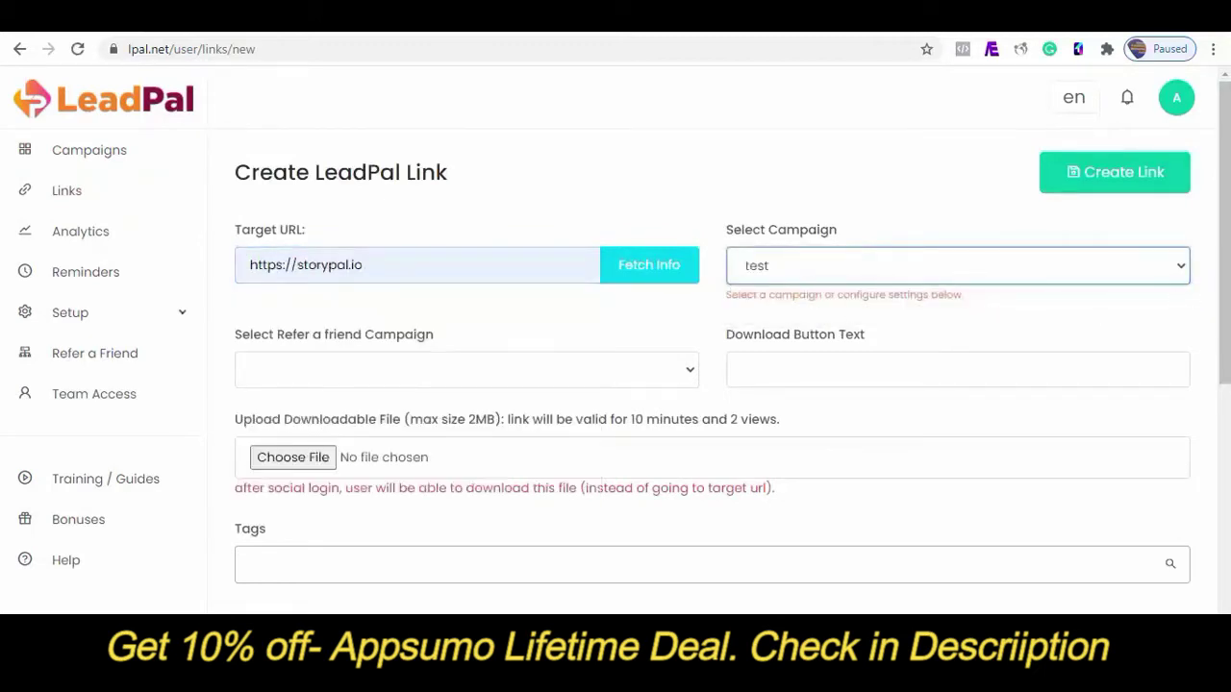
Review the new link's file download, tag and meta info options without changing them, and create the link
{"action": "scroll", "coordinate": [626, 352], "scroll_direction": "down", "scroll_amount": 2}
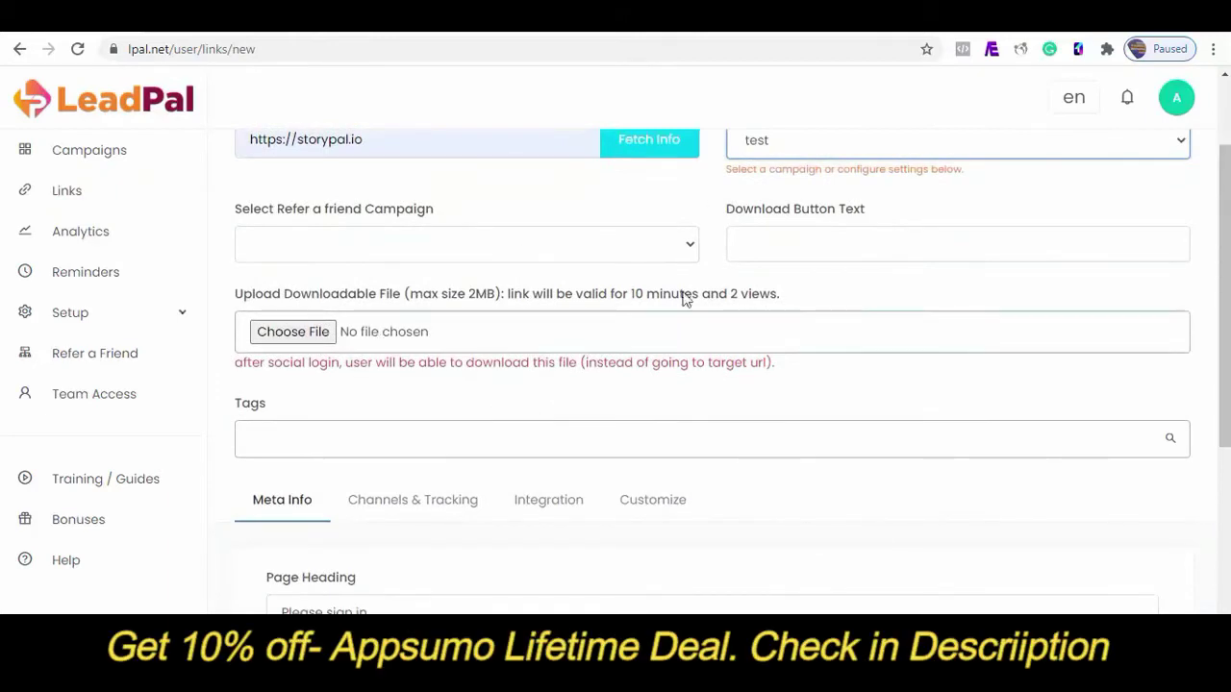
{"action": "scroll", "coordinate": [711, 375], "scroll_direction": "down", "scroll_amount": 3}
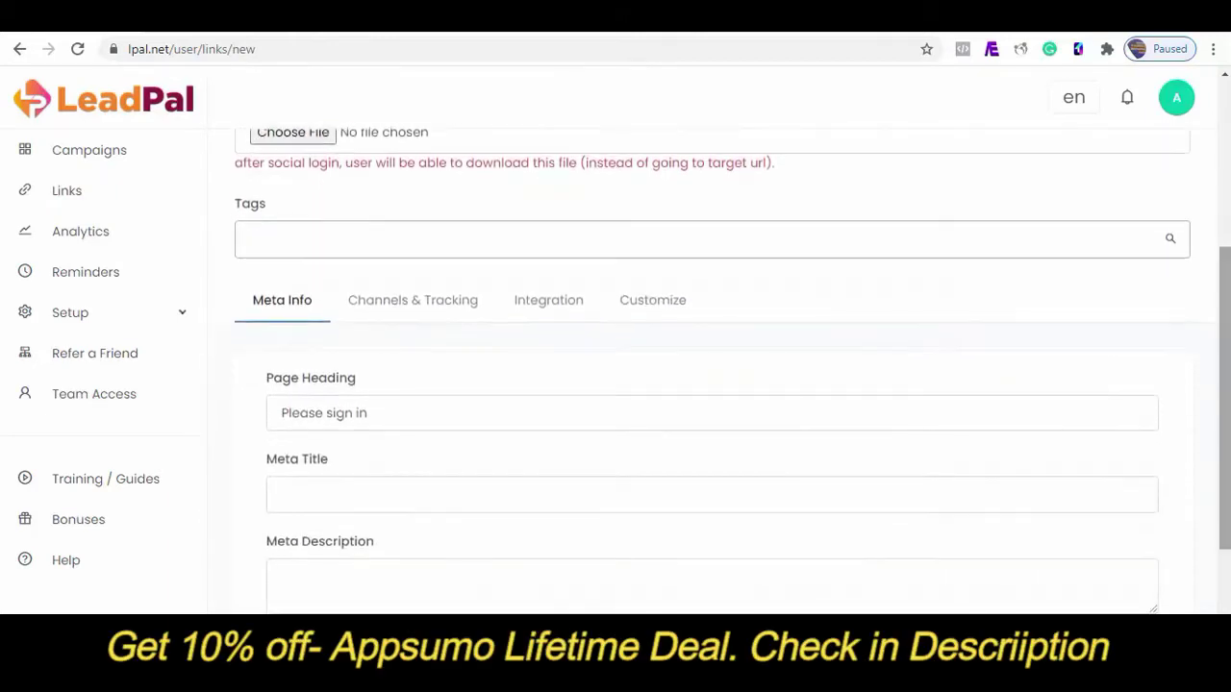
{"action": "scroll", "coordinate": [711, 375], "scroll_direction": "down", "scroll_amount": 1}
{"action": "scroll", "coordinate": [712, 375], "scroll_direction": "up", "scroll_amount": 2}
{"action": "scroll", "coordinate": [1218, 206], "scroll_direction": "up", "scroll_amount": 4}
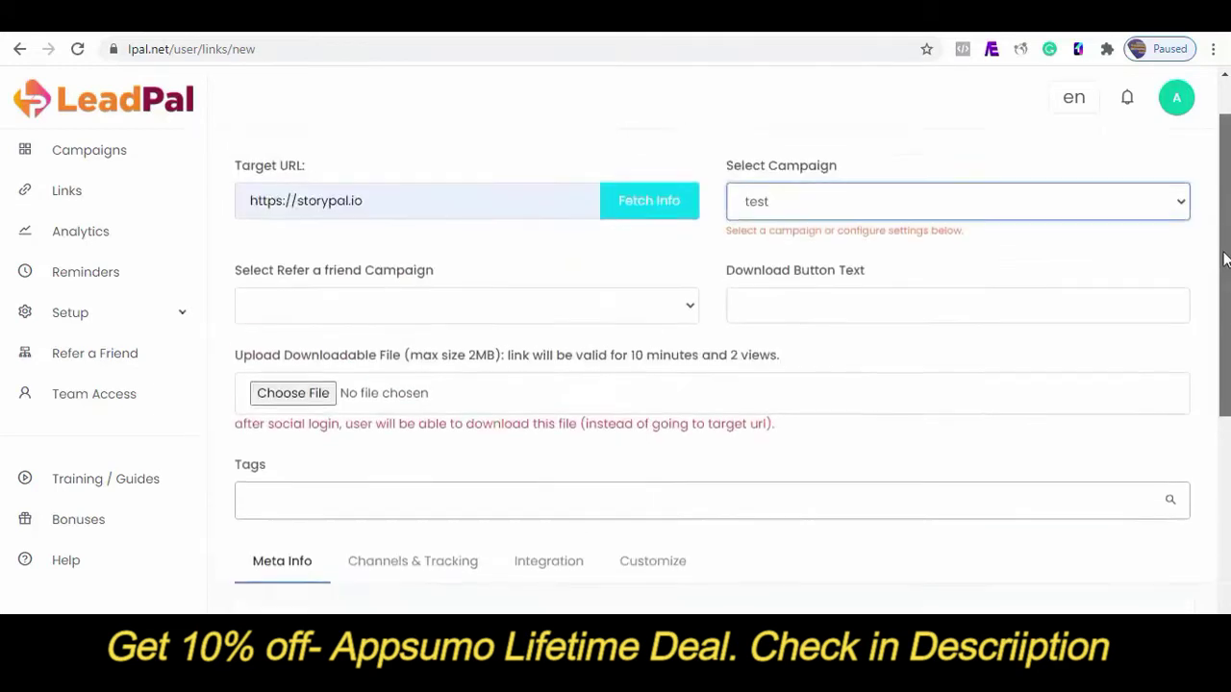
{"action": "left_click", "coordinate": [1123, 191]}
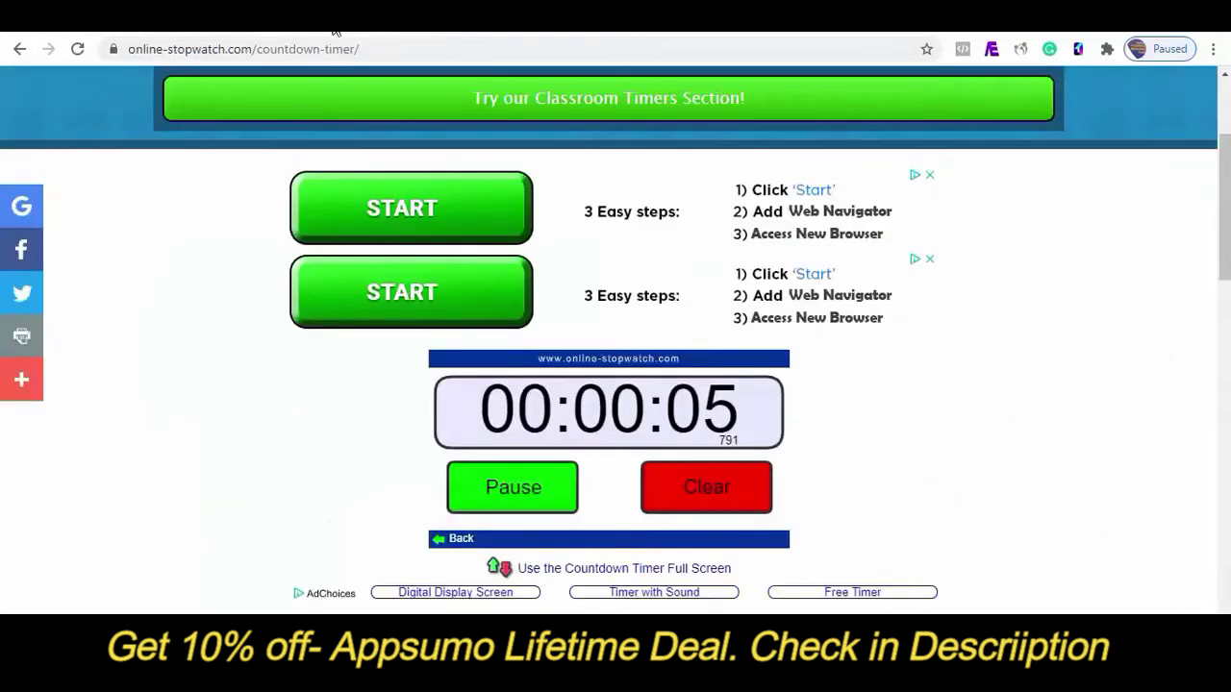
{"action": "left_click", "coordinate": [335, 29]}
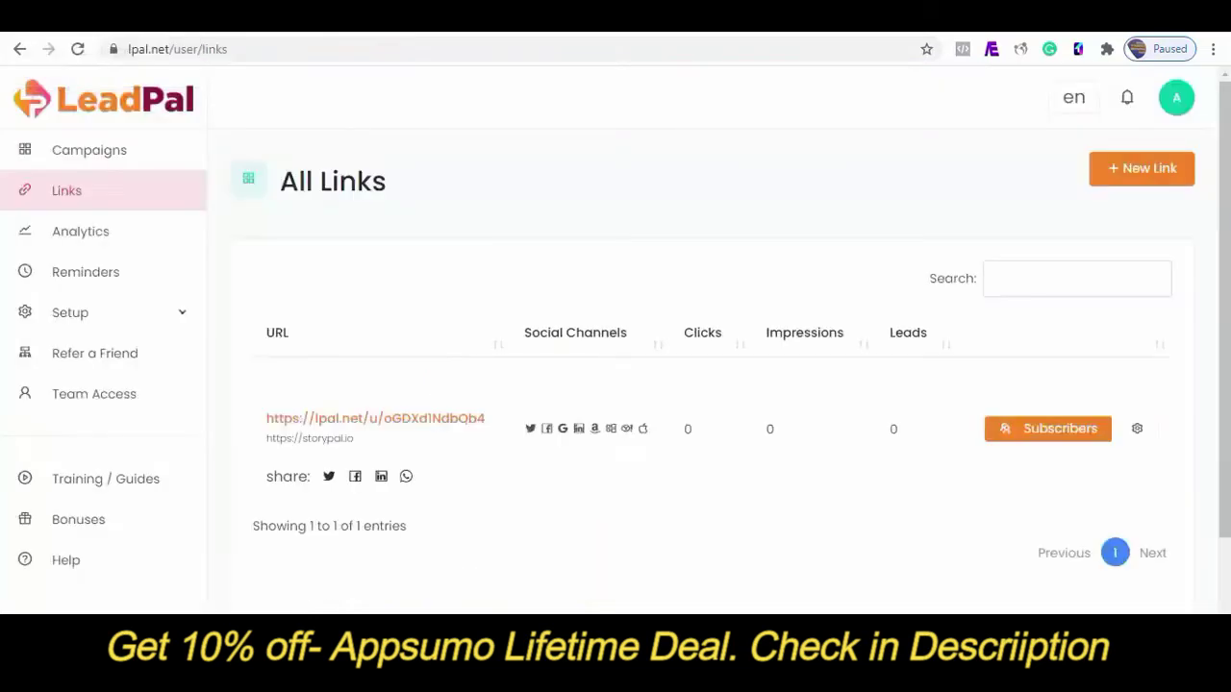
{"action": "scroll", "coordinate": [610, 294], "scroll_direction": "down", "scroll_amount": 1}
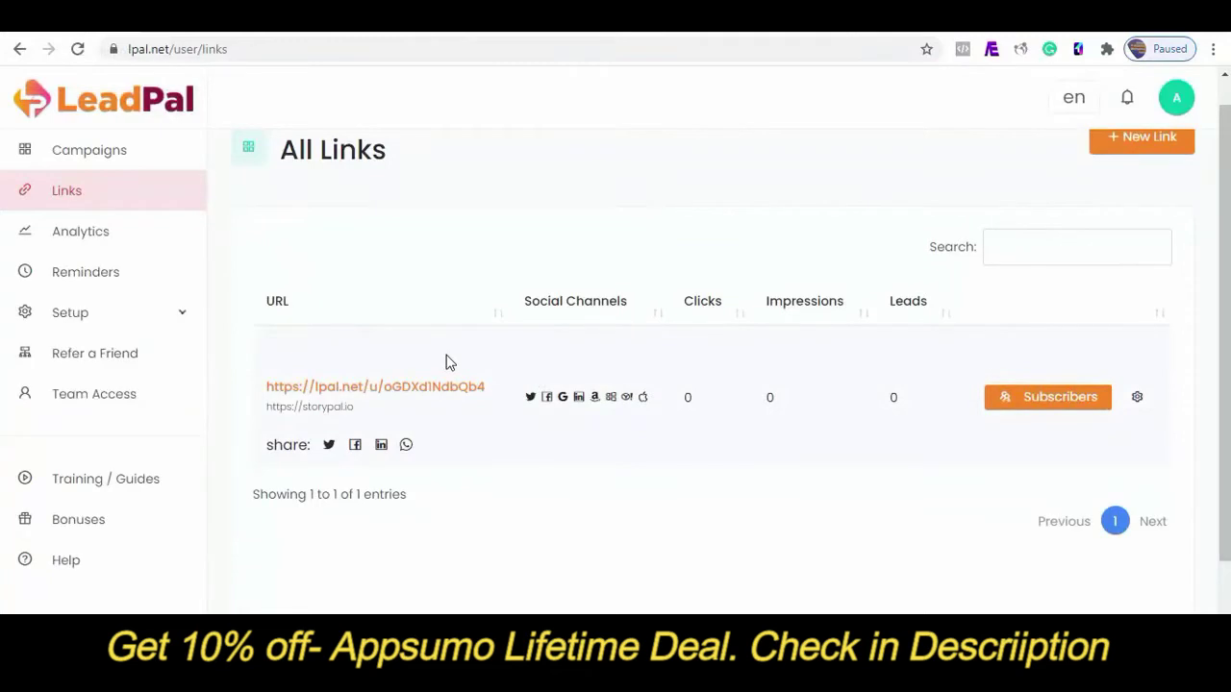
{"action": "left_click", "coordinate": [400, 388]}
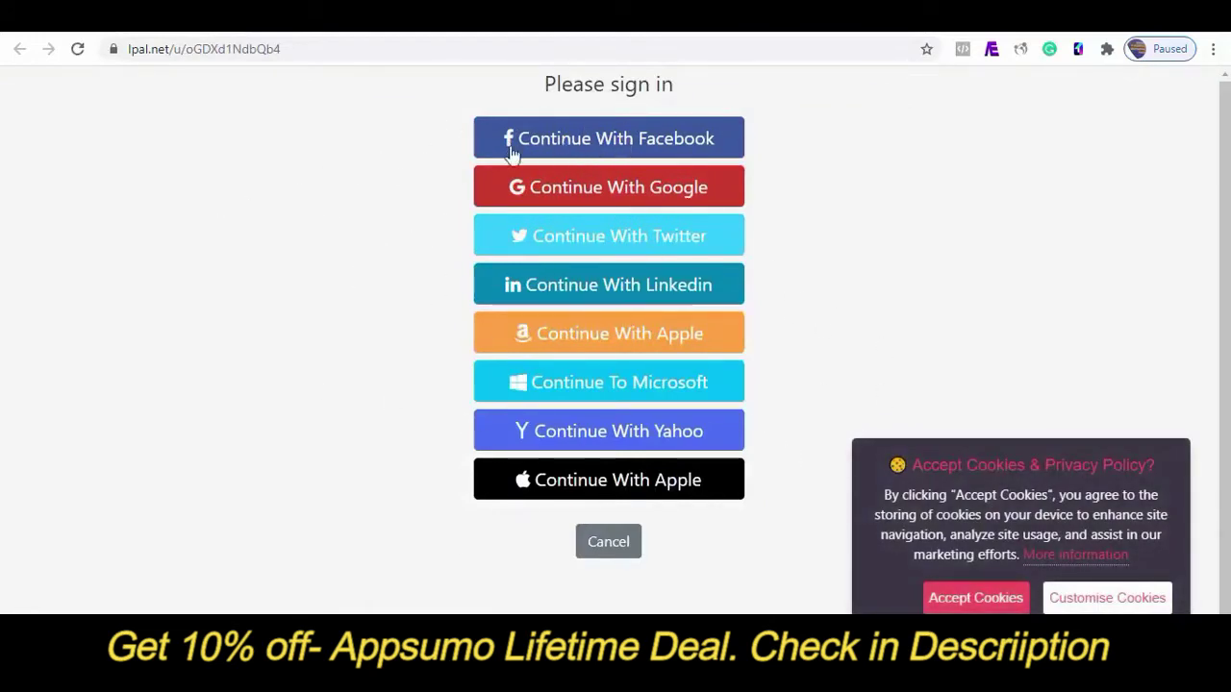
{"action": "left_click", "coordinate": [589, 152]}
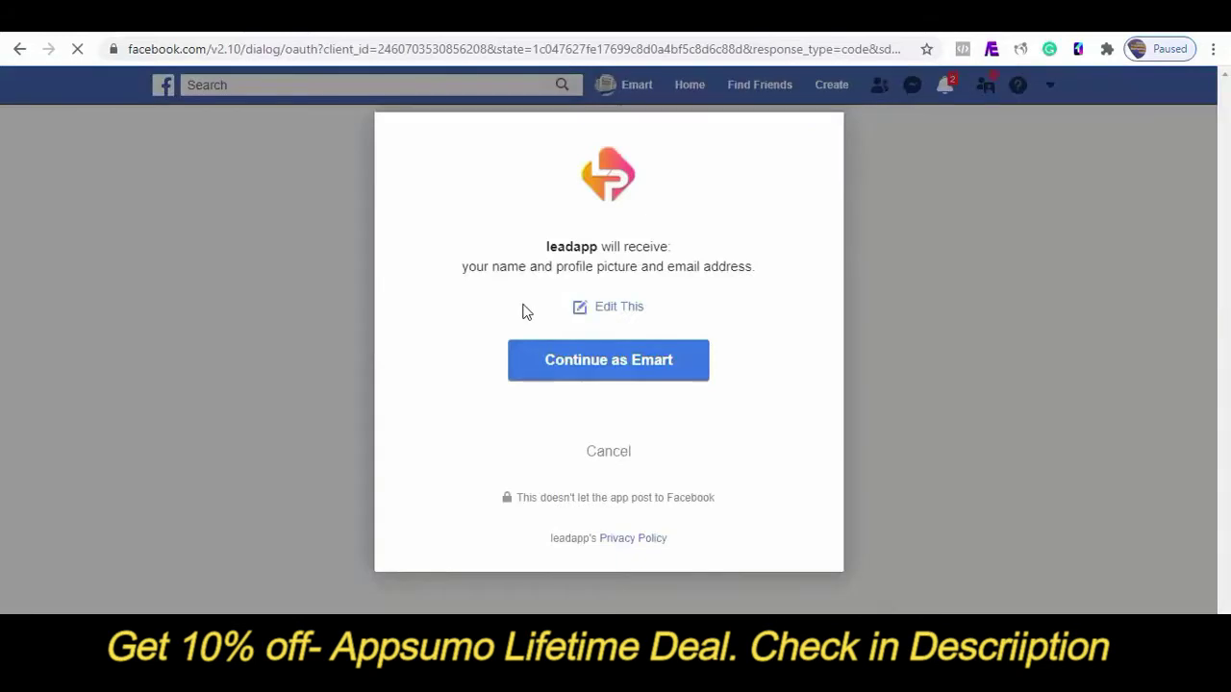
{"action": "left_click", "coordinate": [625, 376]}
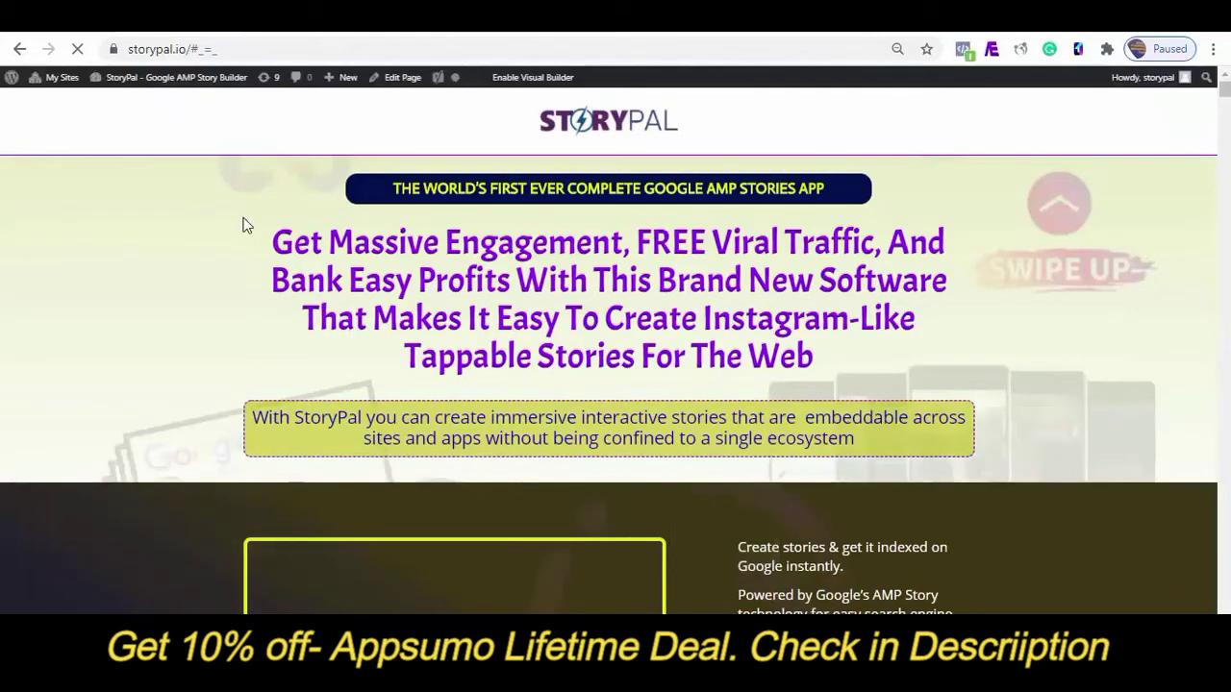
Switch back to LeadPal, view the subscribers captured by the storypal.io link and return to the links list
{"action": "left_click", "coordinate": [67, 16]}
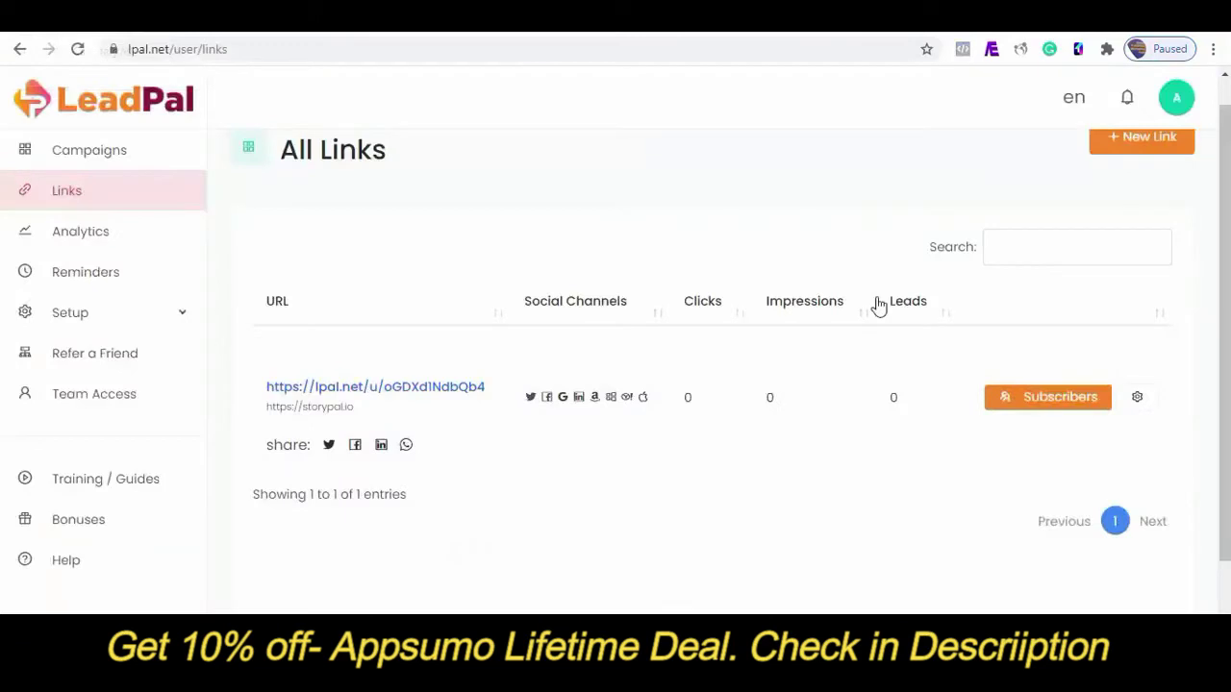
{"action": "left_click", "coordinate": [1073, 412]}
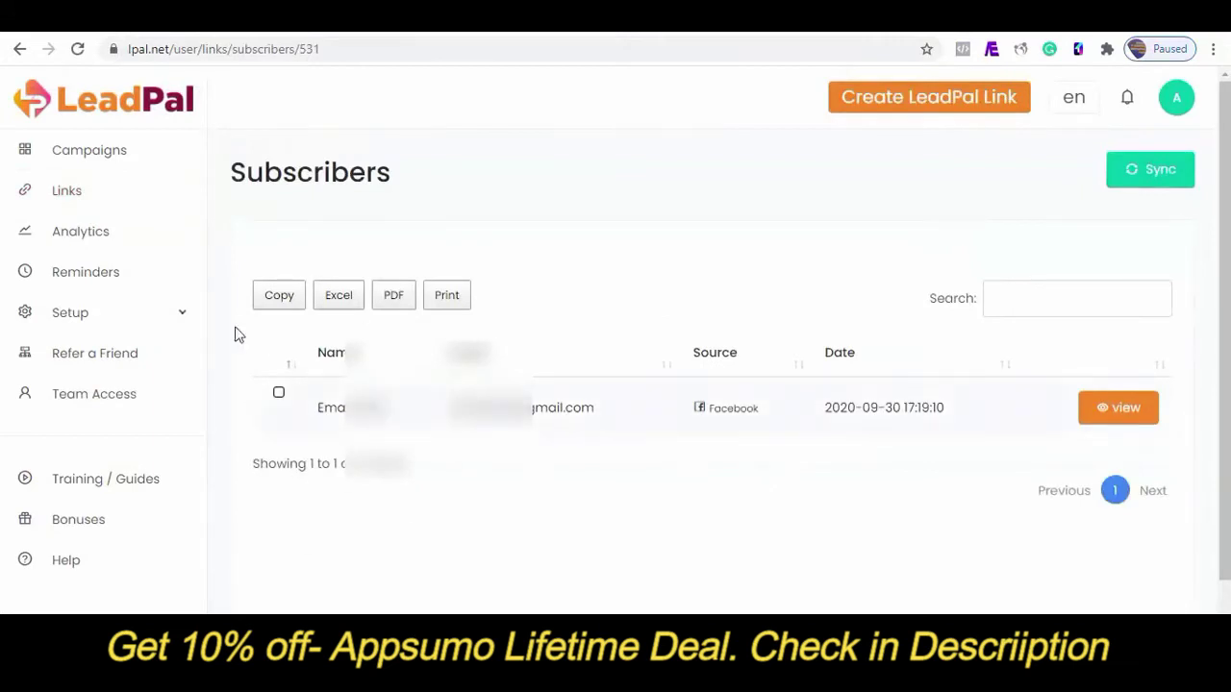
{"action": "left_click", "coordinate": [67, 194]}
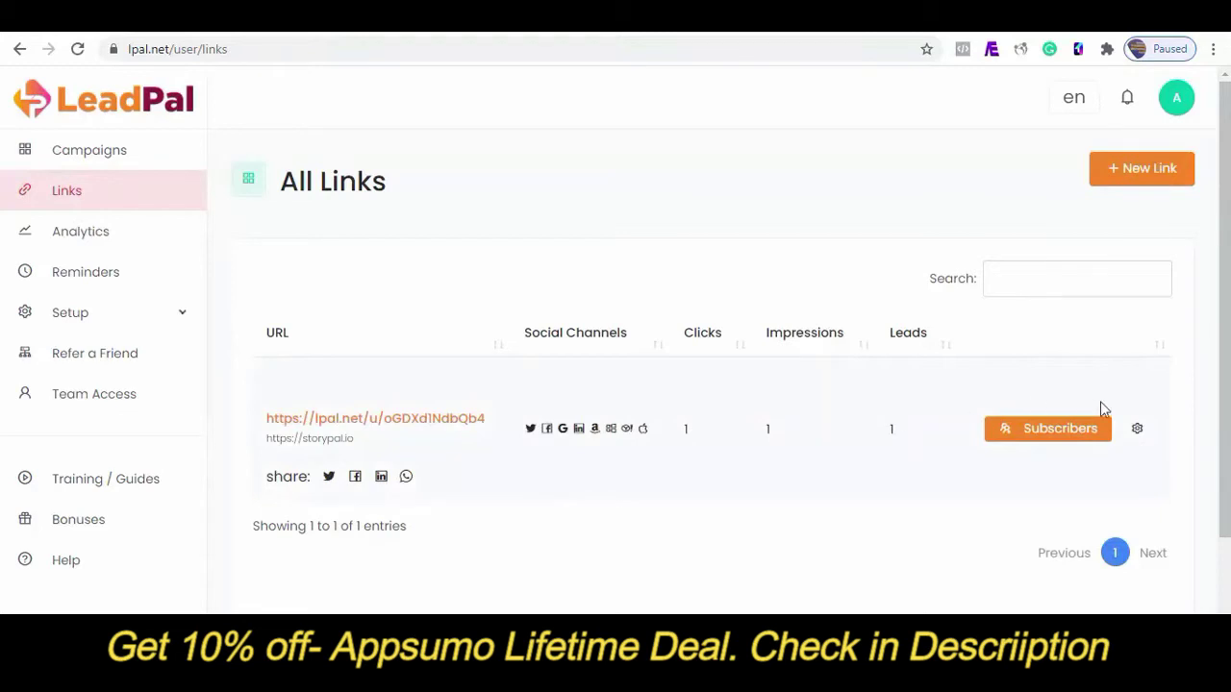
Open the storypal.io link's embed buttons, inspect the Facebook and Twitter codes, and copy the URL inside the Twitter button's code
{"action": "left_click", "coordinate": [1138, 432]}
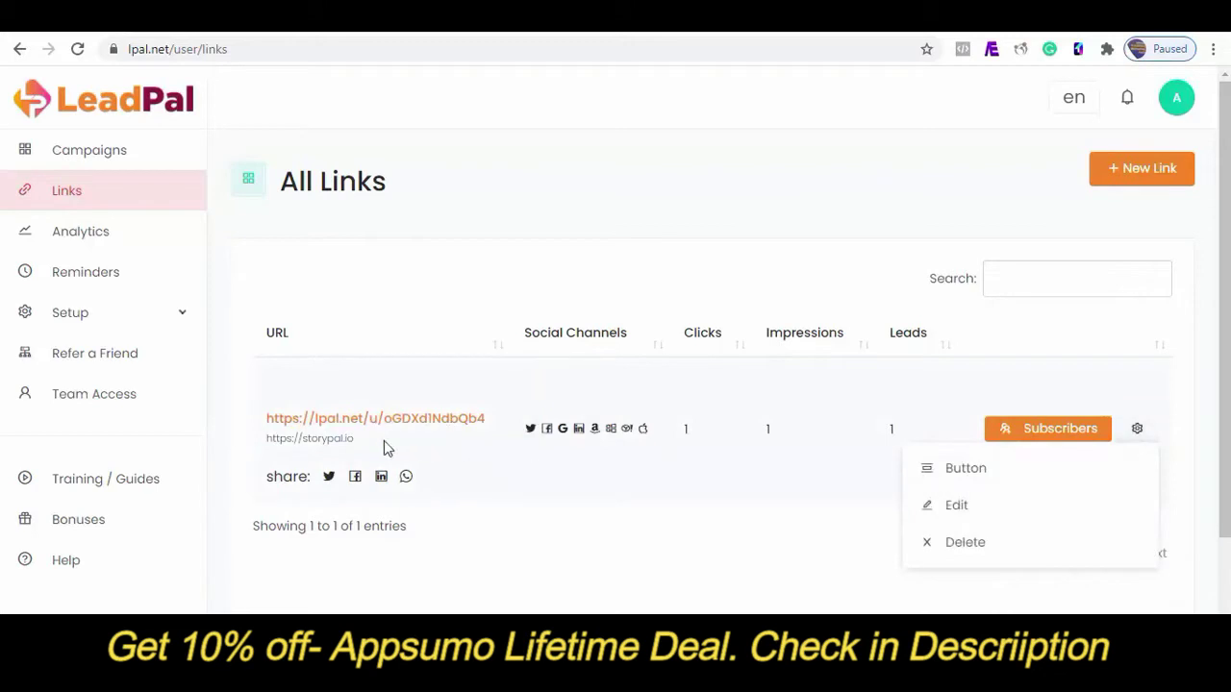
{"action": "left_click", "coordinate": [976, 471]}
{"action": "scroll", "coordinate": [1003, 206], "scroll_direction": "down", "scroll_amount": 1}
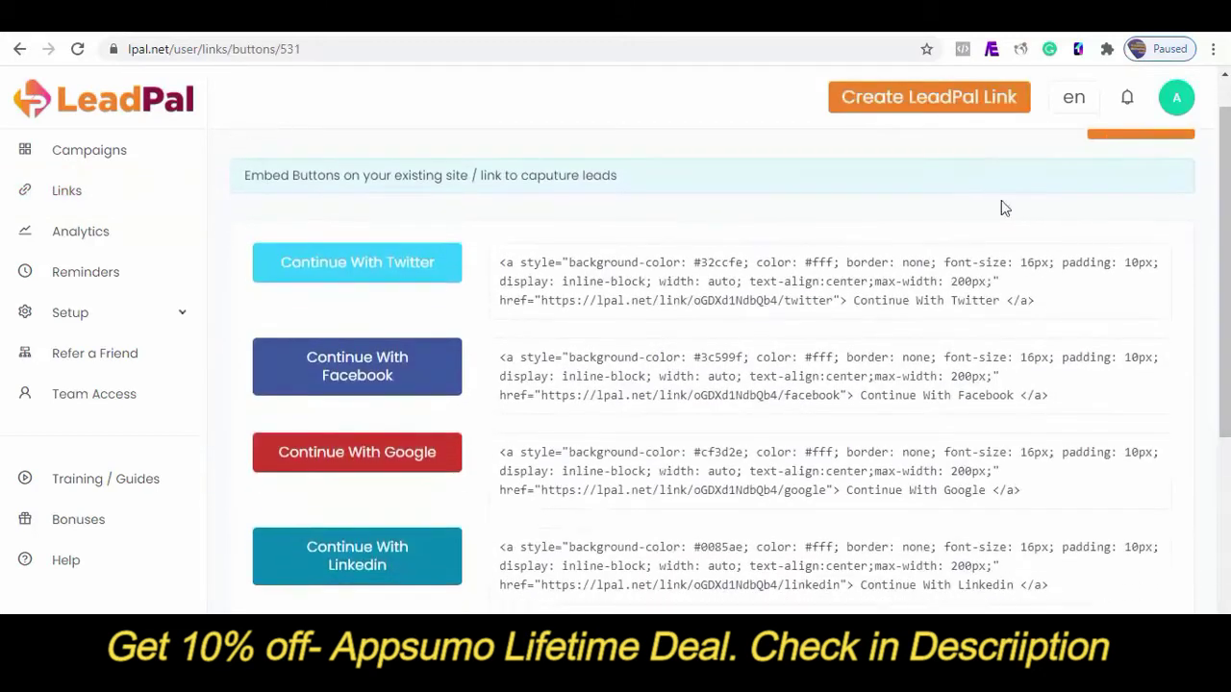
{"action": "left_click_drag", "start_coordinate": [1048, 395], "coordinate": [506, 355]}
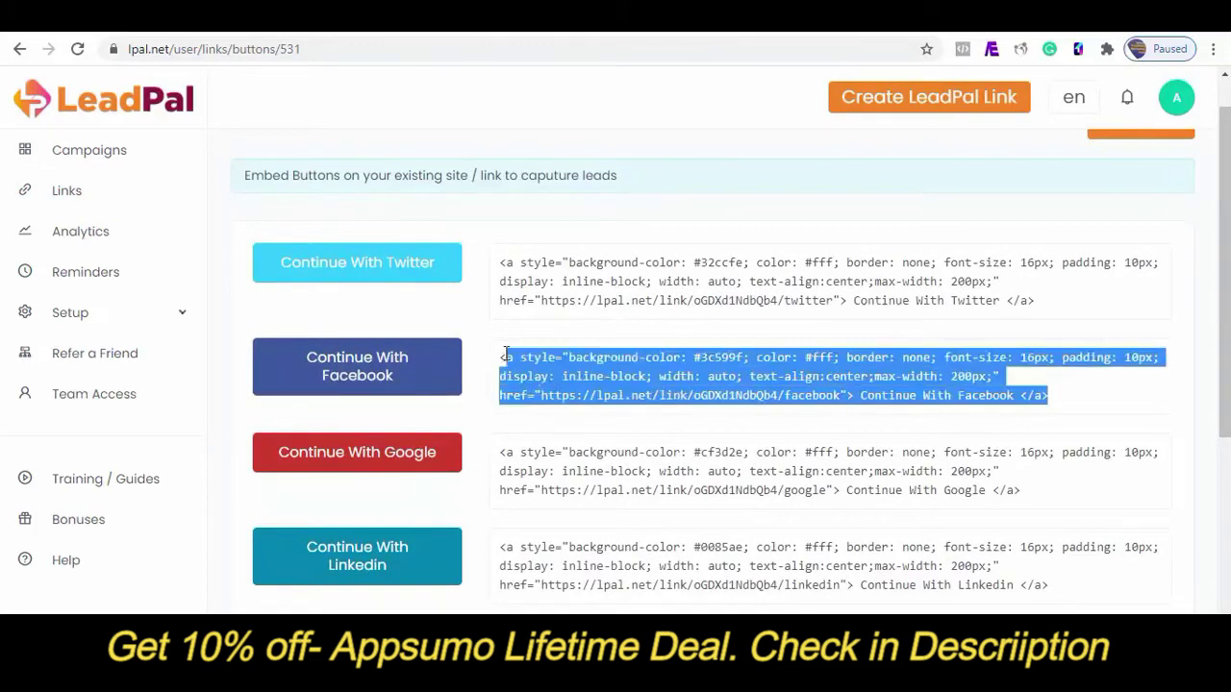
{"action": "left_click_drag", "start_coordinate": [1037, 301], "coordinate": [499, 263]}
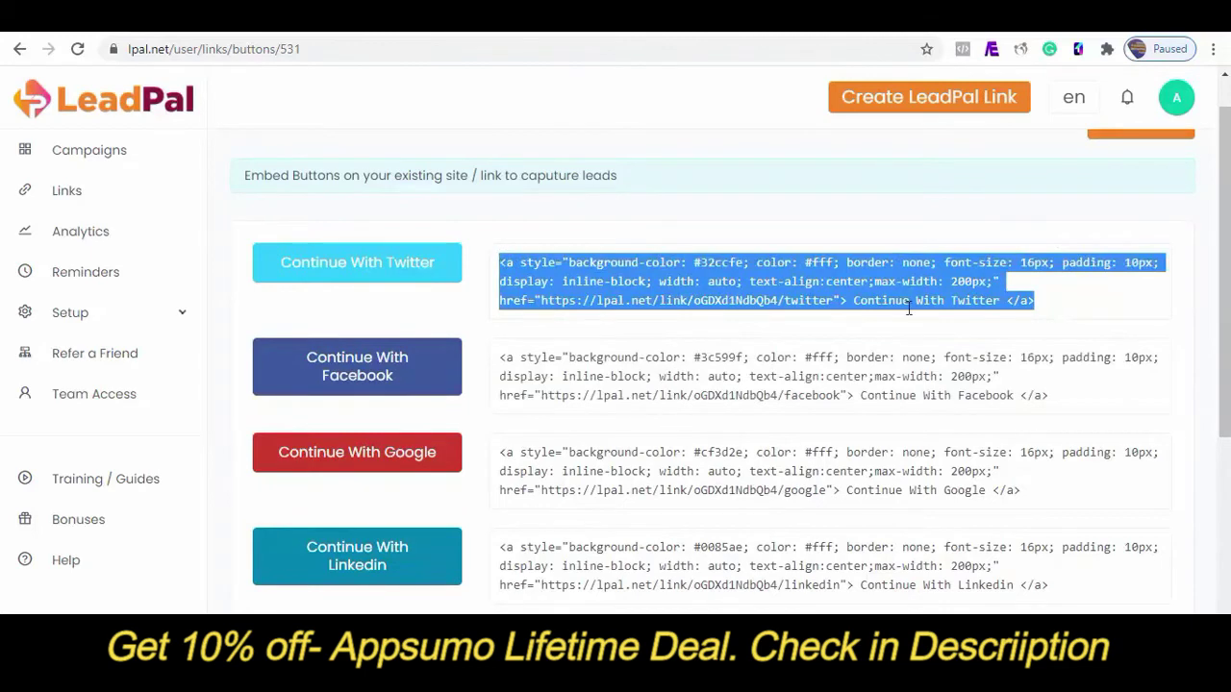
{"action": "left_click", "coordinate": [918, 344]}
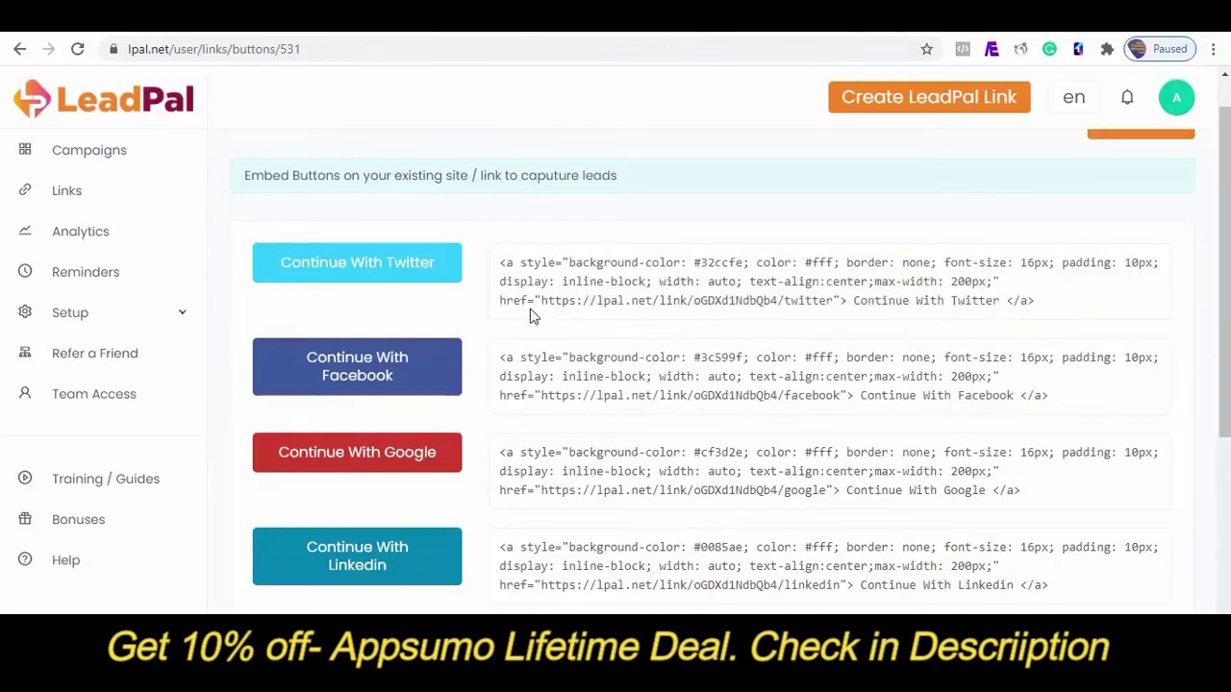
{"action": "left_click_drag", "start_coordinate": [832, 301], "coordinate": [545, 301]}
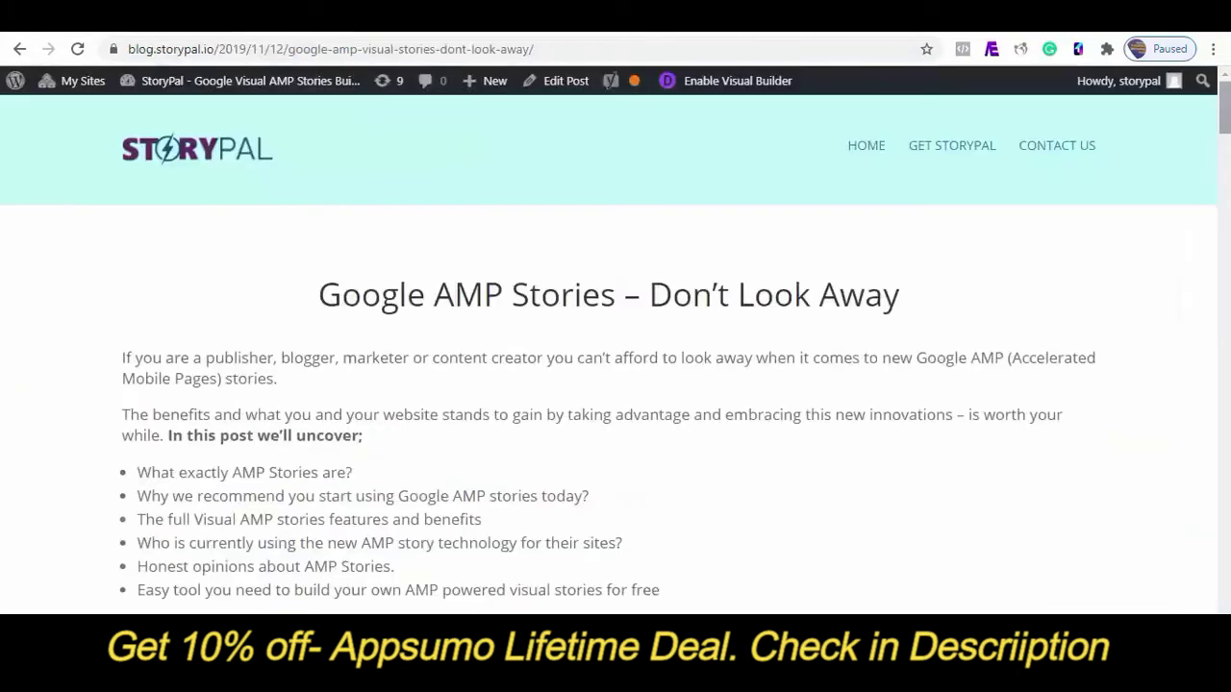
Switch to the StoryPal blog post and enable the Visual Builder to edit its "Go Here Now To Start Using StoryPal" button
{"action": "scroll", "coordinate": [816, 278], "scroll_direction": "down", "scroll_amount": 15}
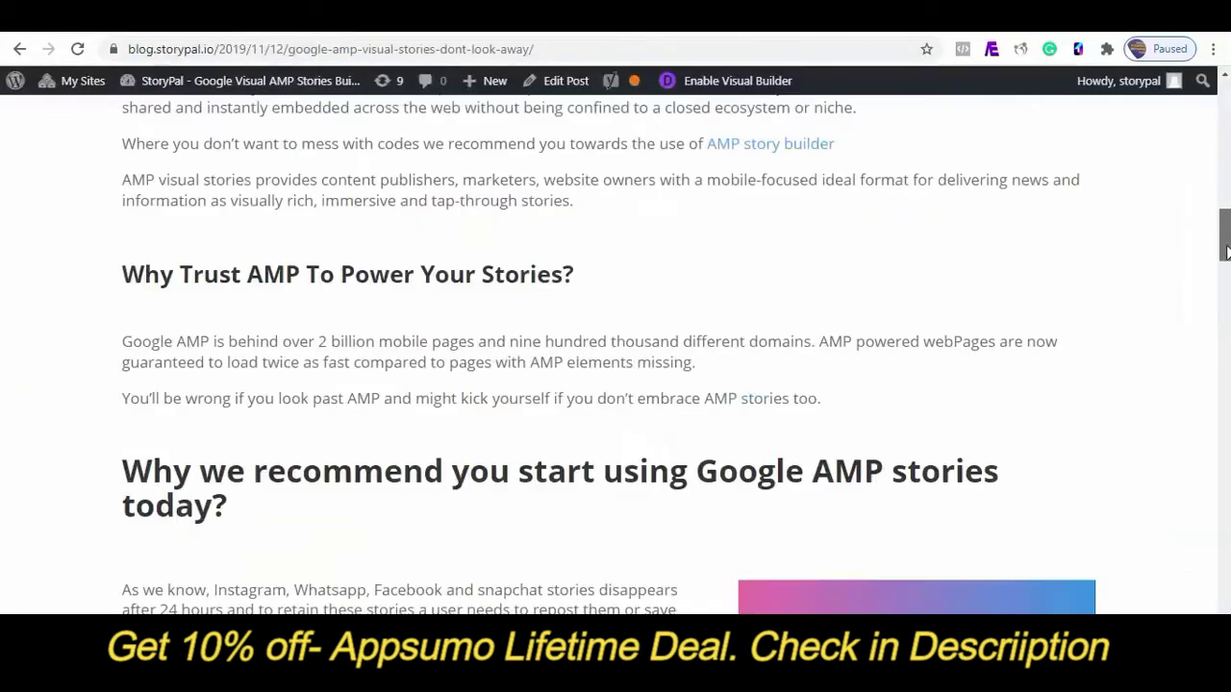
{"action": "scroll", "coordinate": [616, 356], "scroll_direction": "down", "scroll_amount": 10}
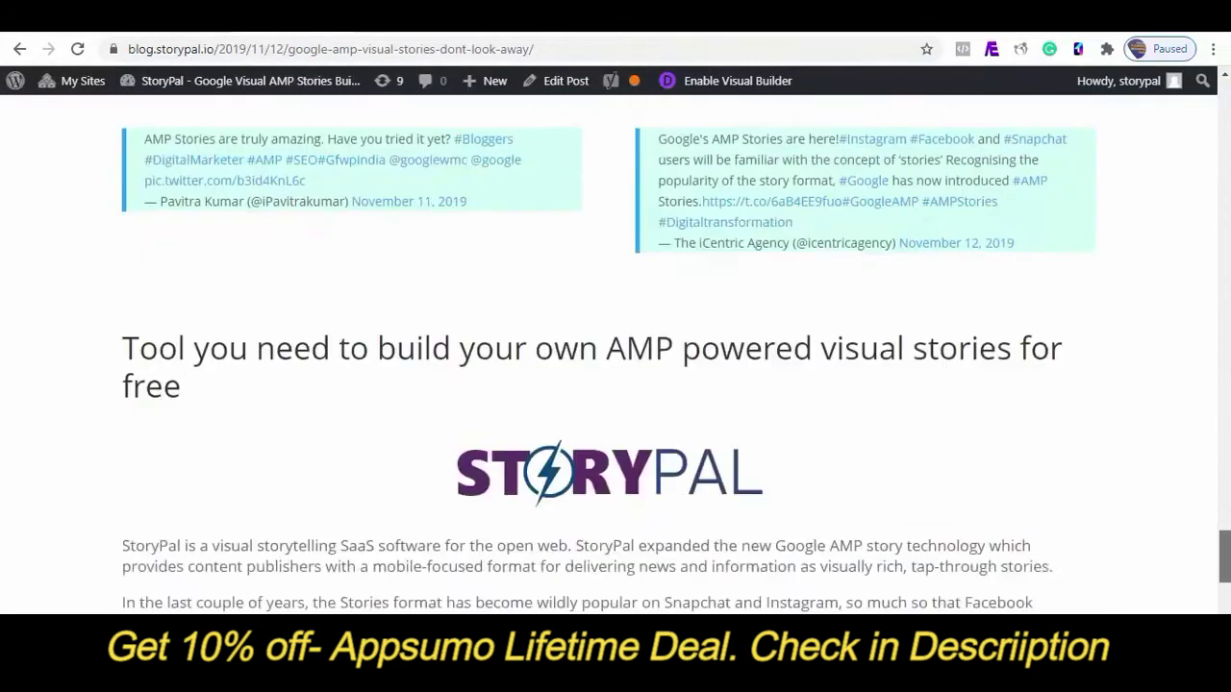
{"action": "scroll", "coordinate": [681, 352], "scroll_direction": "down", "scroll_amount": 4}
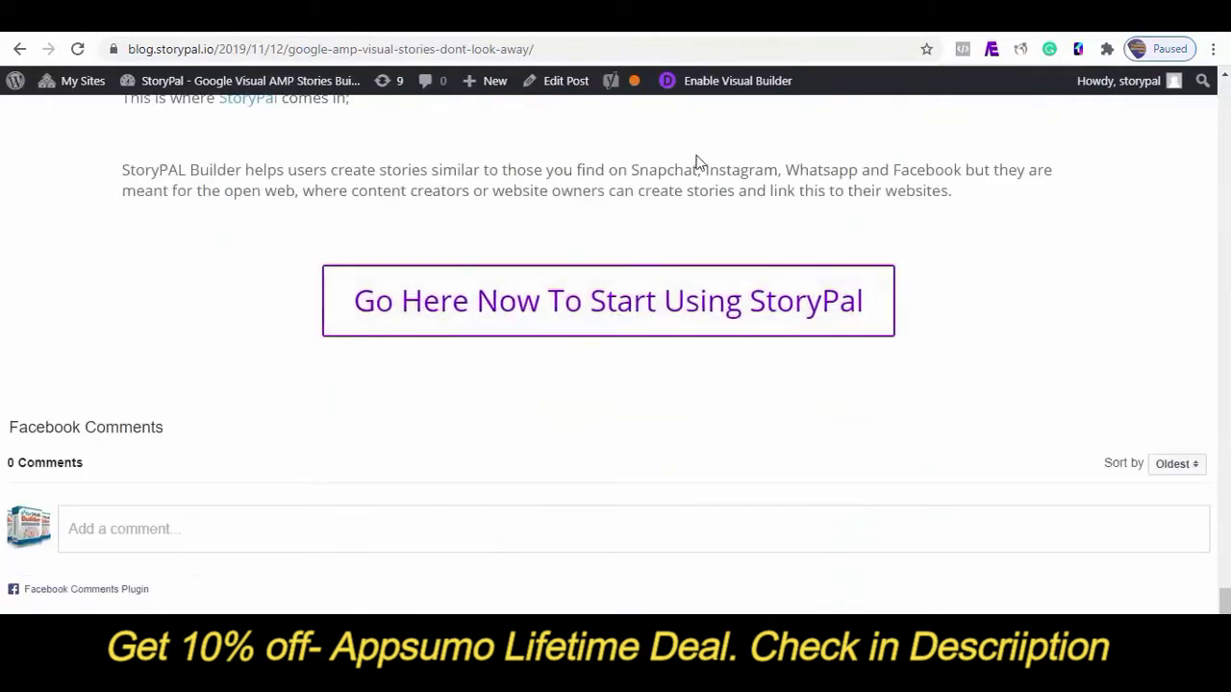
{"action": "left_click", "coordinate": [736, 82]}
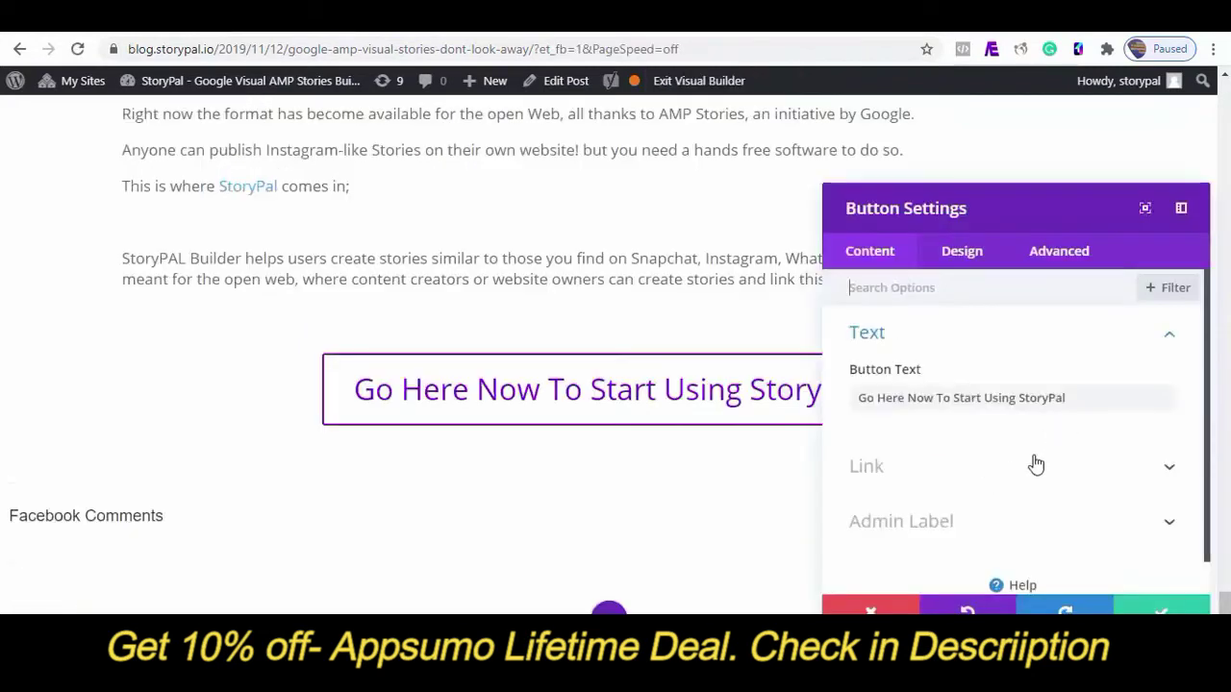
{"action": "left_click", "coordinate": [1033, 465]}
{"action": "triple_click", "coordinate": [938, 366]}
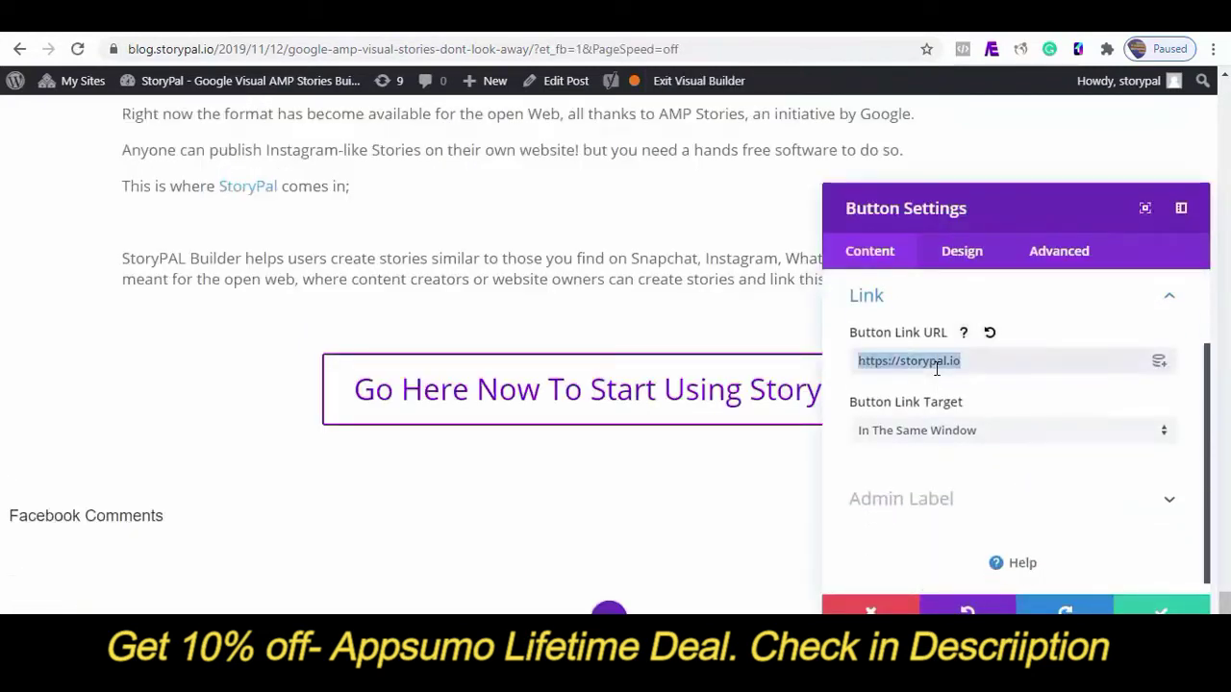
{"action": "type", "text": "https://lpal.net/link/oGDXd1NdbQb4/twitter"}
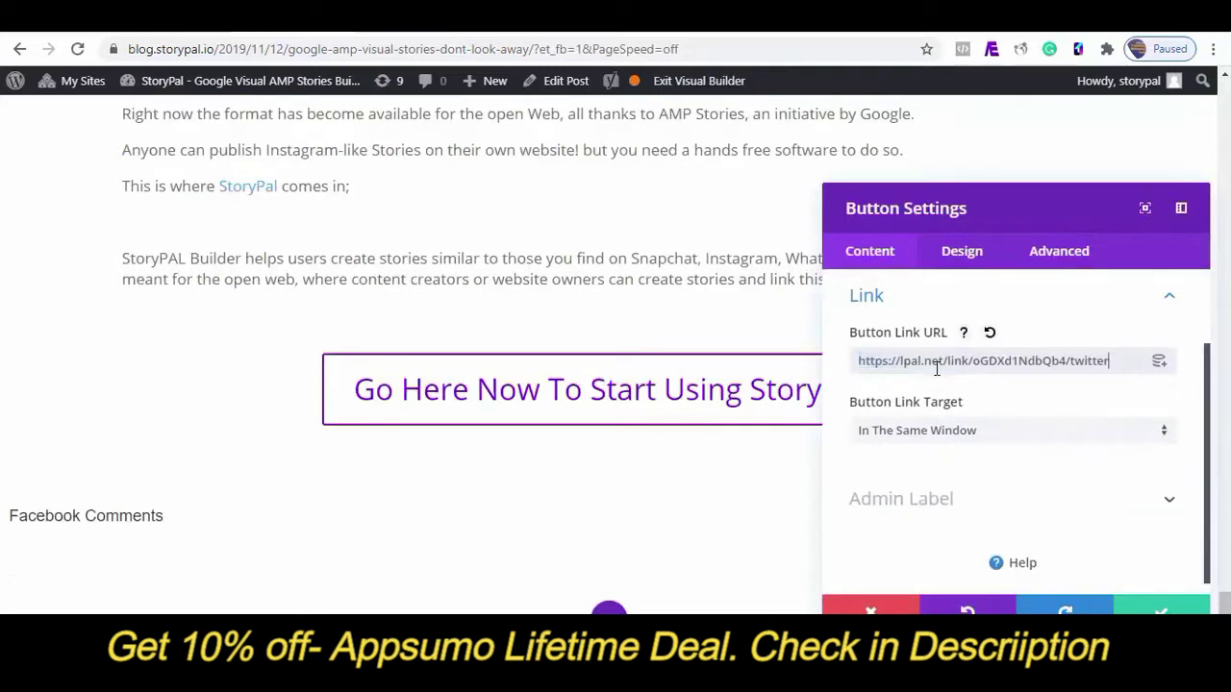
{"action": "left_click", "coordinate": [1157, 609]}
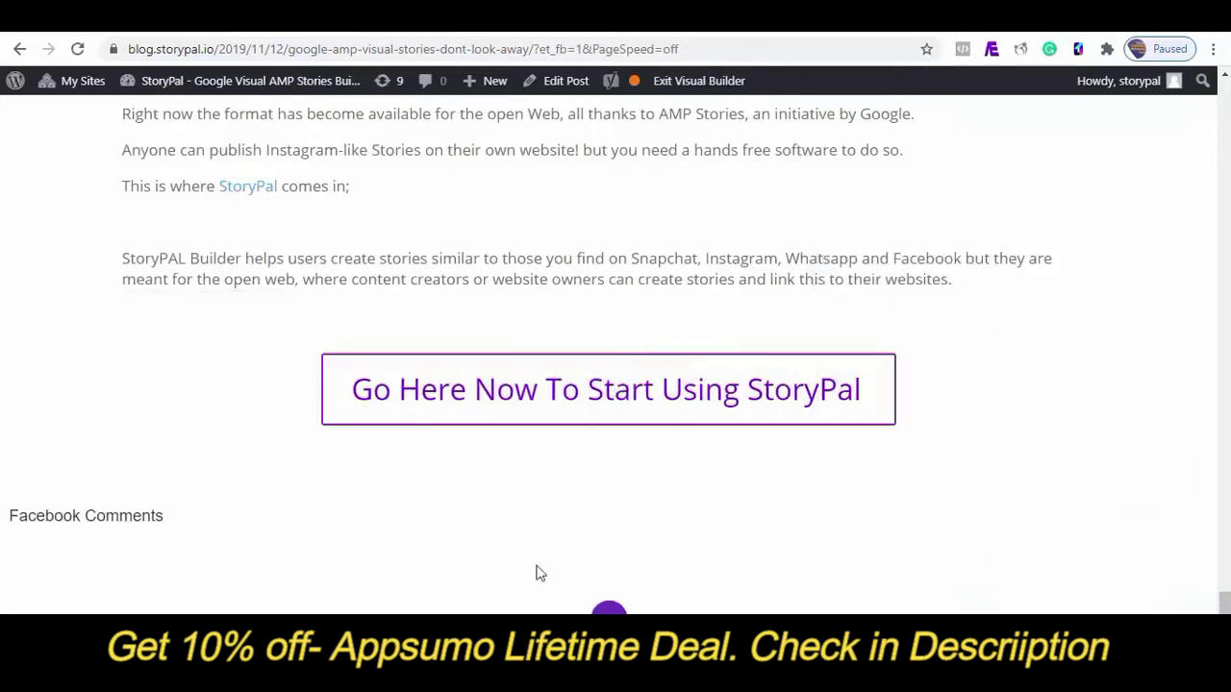
{"action": "left_click", "coordinate": [607, 613]}
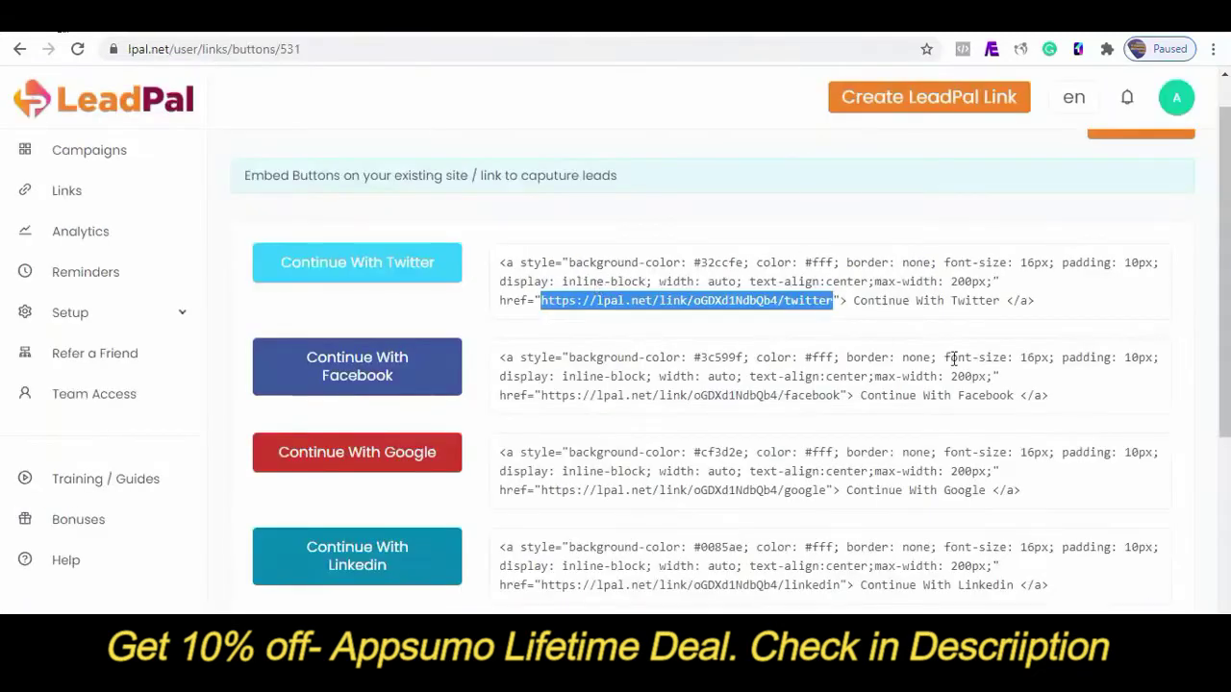
Switch back to LeadPal, highlight the Twitter button's full embed code and open the domain choices in Reminders
{"action": "left_click_drag", "start_coordinate": [1047, 306], "coordinate": [507, 262]}
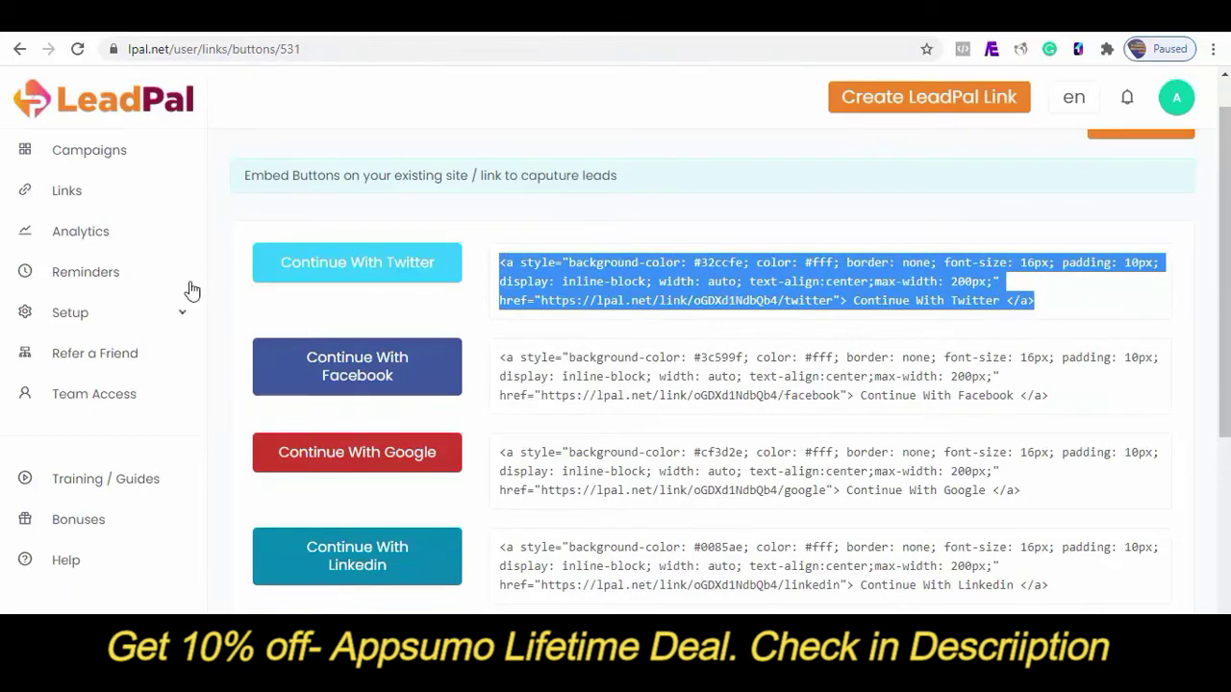
{"action": "left_click", "coordinate": [110, 289]}
{"action": "left_click", "coordinate": [402, 185]}
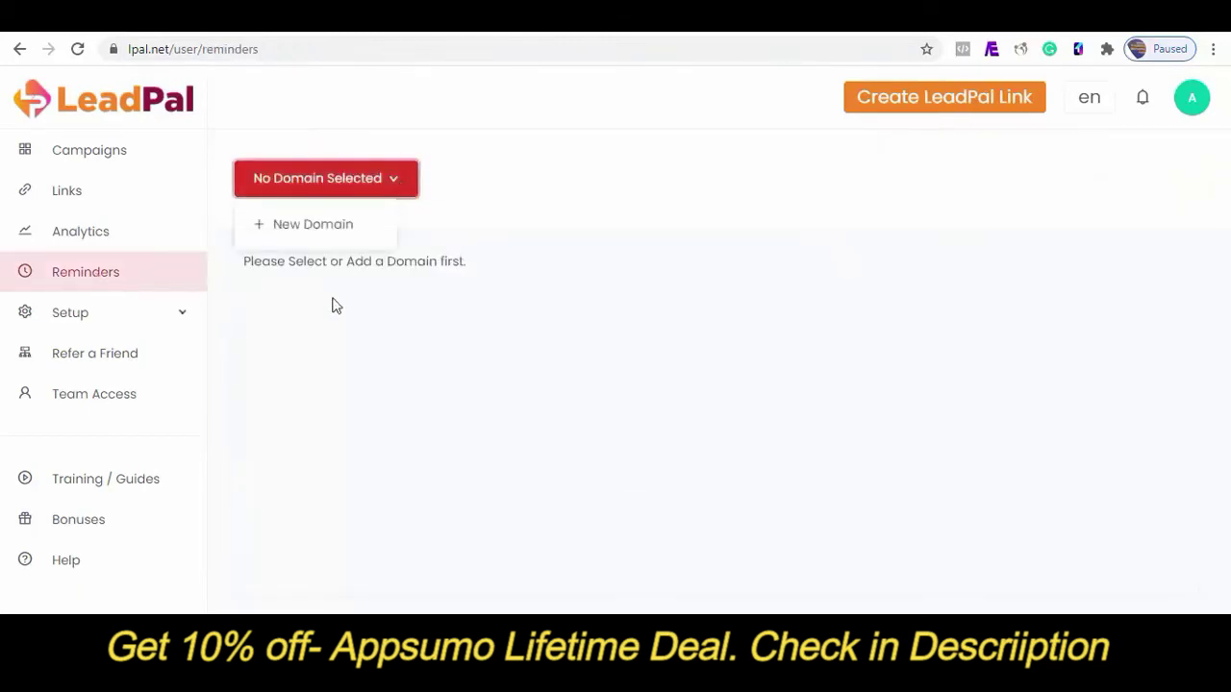
{"action": "left_click", "coordinate": [311, 229]}
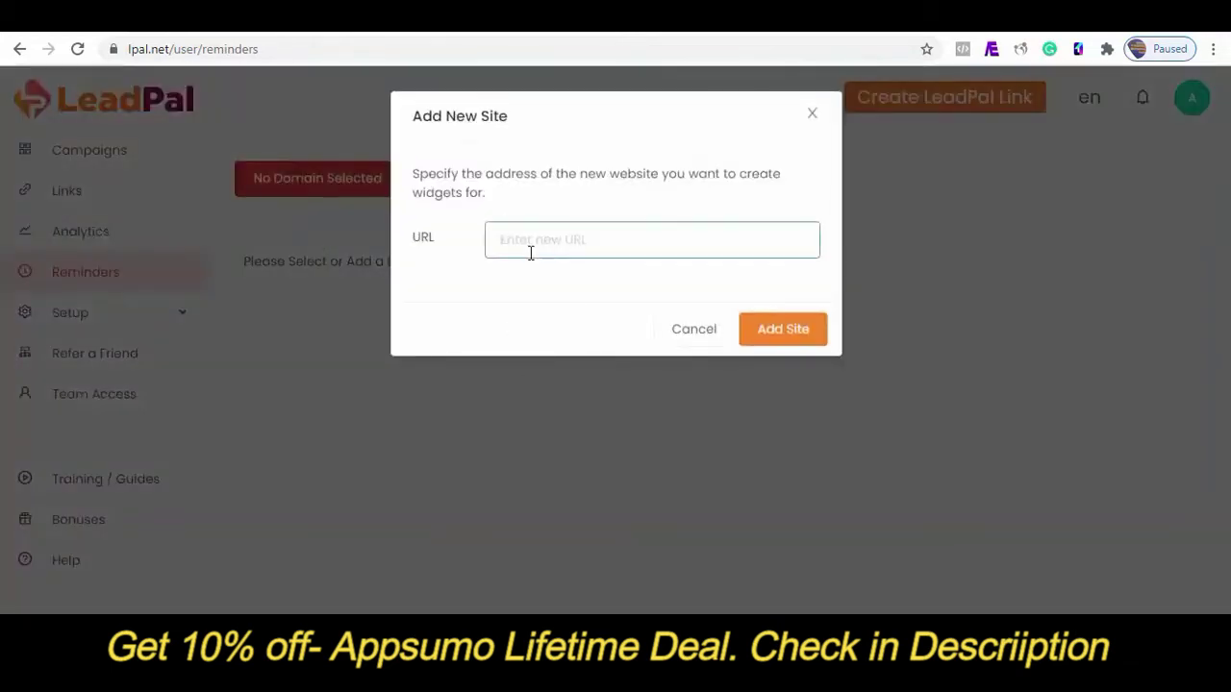
{"action": "left_click", "coordinate": [531, 241]}
{"action": "type", "text": "https://blog.storypal.io"}
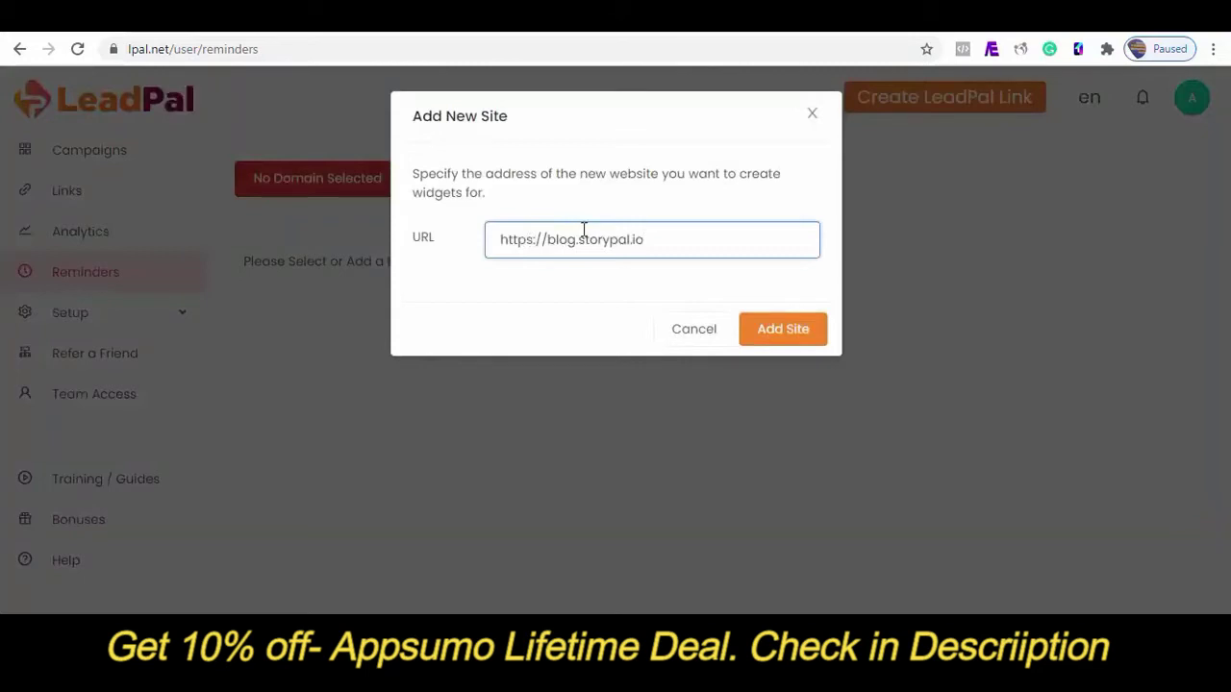
{"action": "left_click", "coordinate": [765, 342]}
Start a new popup for the blog domain, assign it the test campaign and set its type to Event
{"action": "left_click", "coordinate": [1127, 188]}
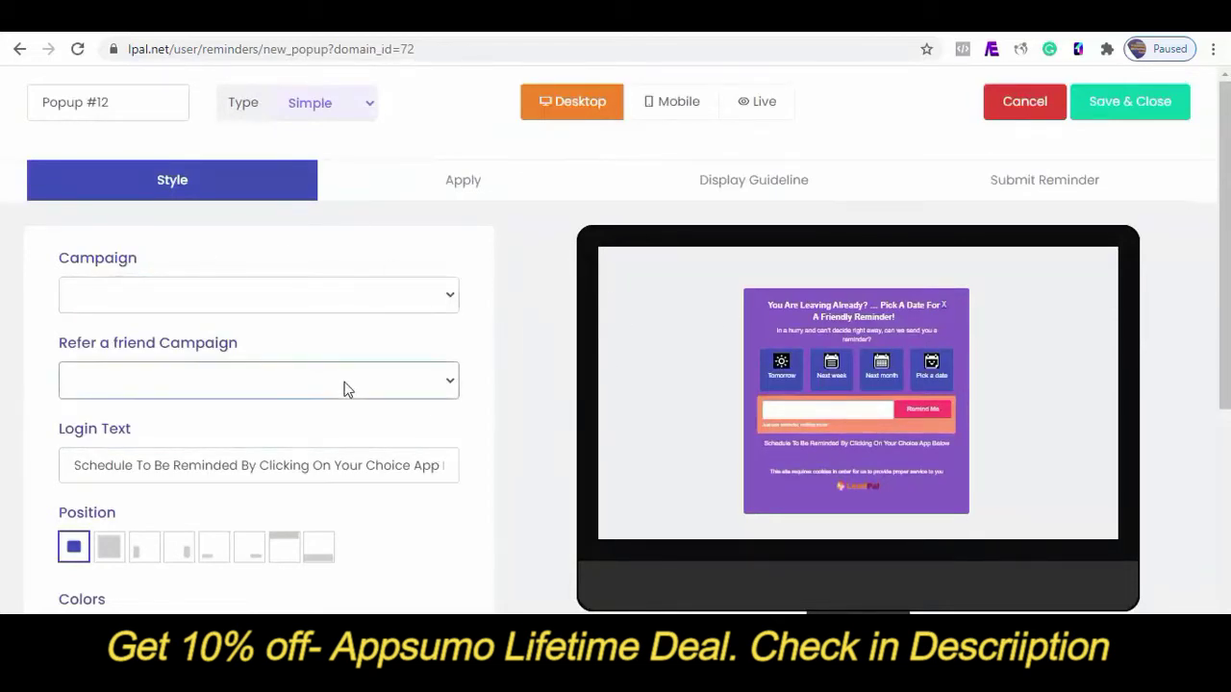
{"action": "left_click", "coordinate": [415, 306]}
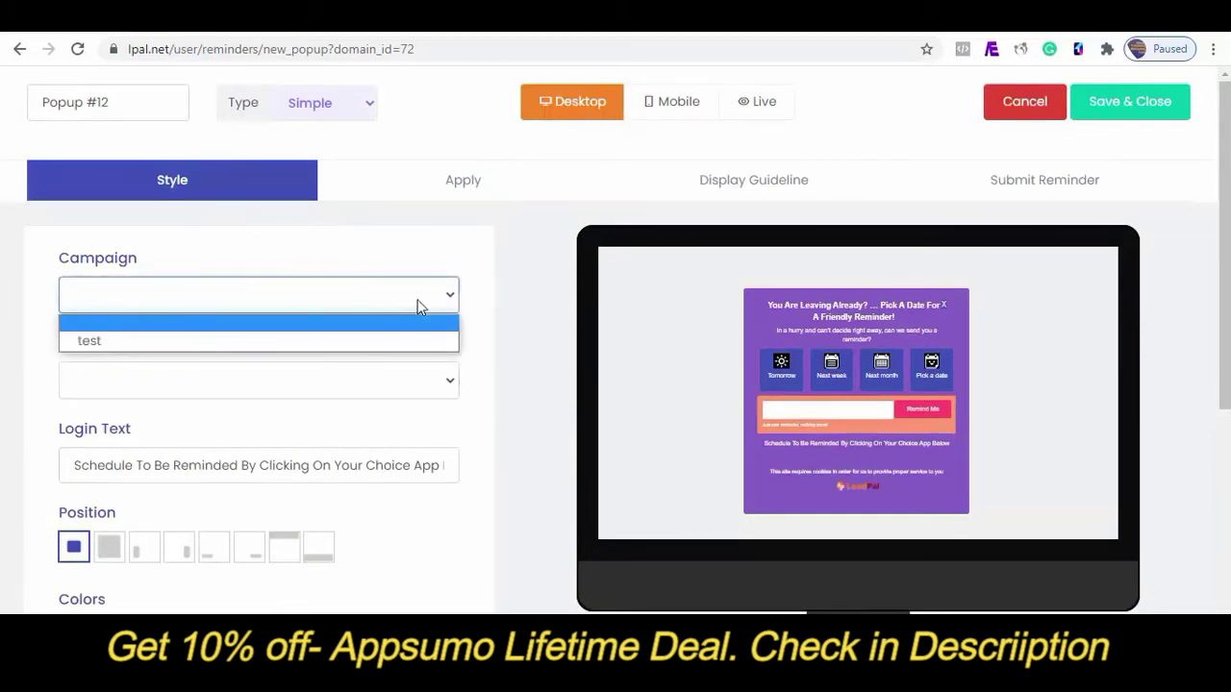
{"action": "left_click", "coordinate": [317, 343]}
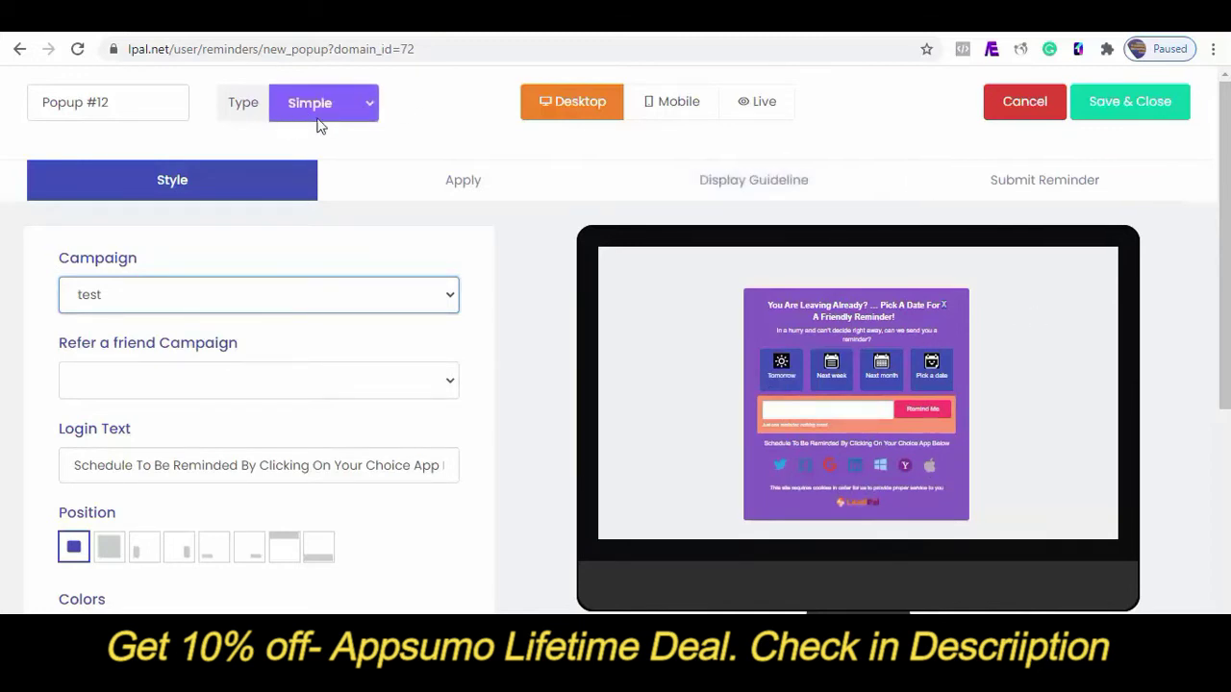
{"action": "left_click", "coordinate": [361, 115]}
{"action": "left_click", "coordinate": [327, 154]}
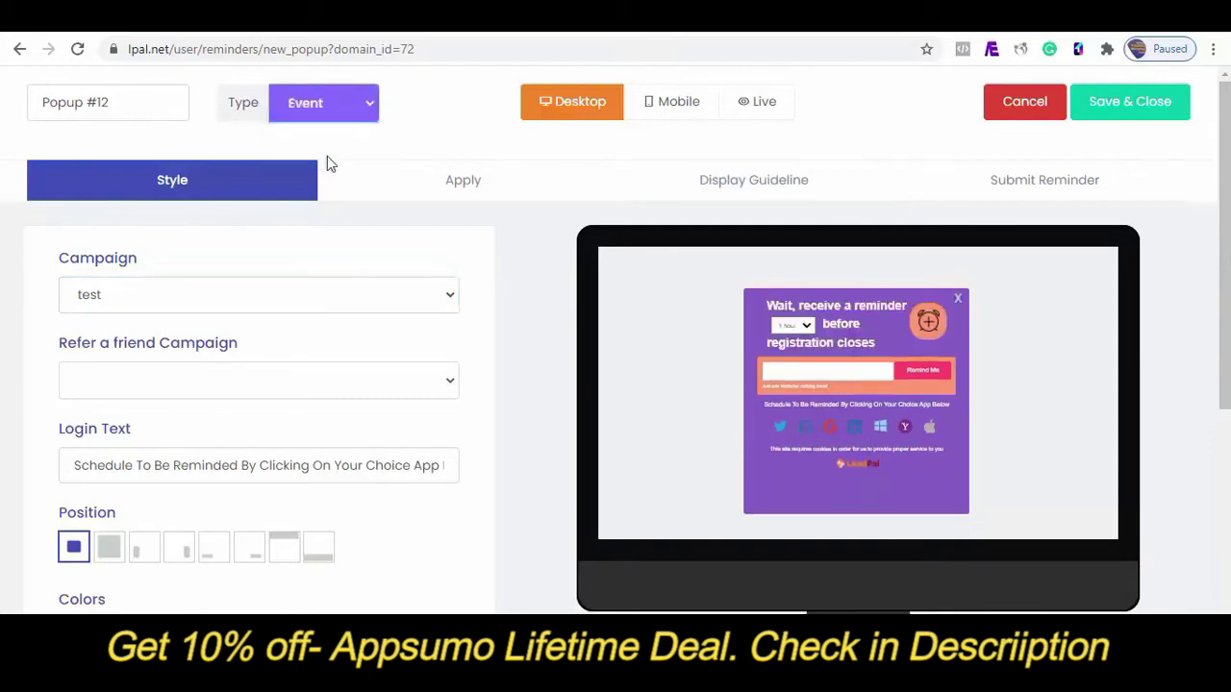
Check the reminder time and display moment choices of the Event popup, then save and close it
{"action": "left_click", "coordinate": [807, 325]}
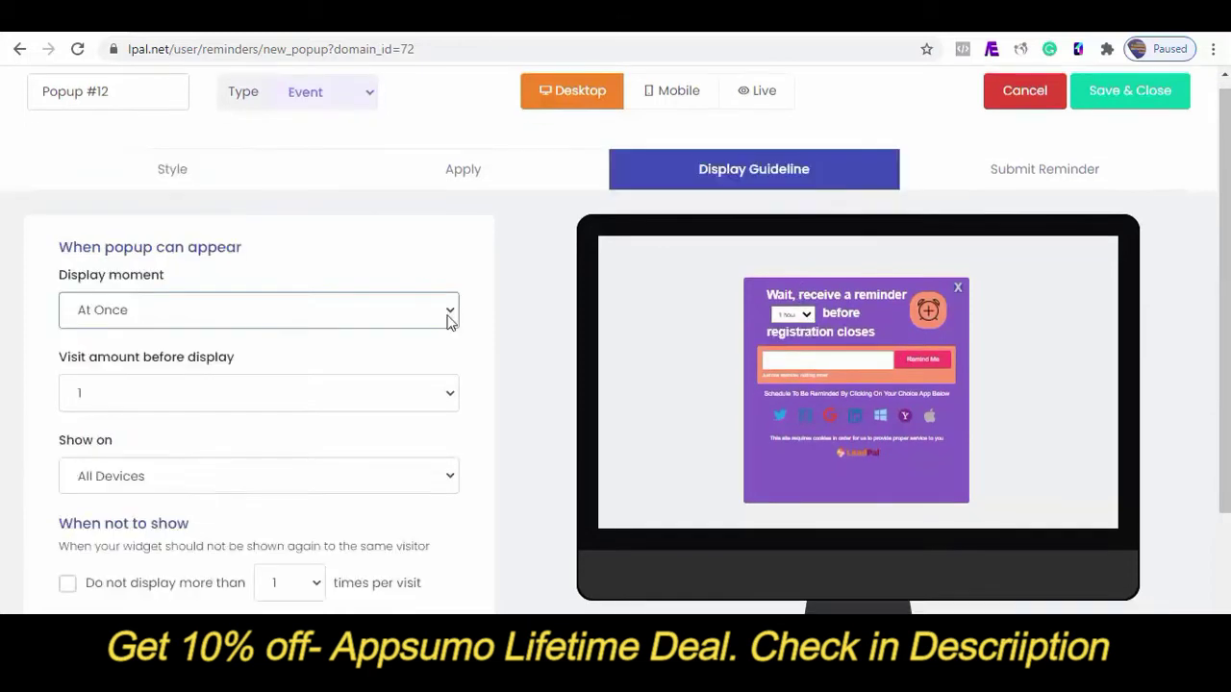
{"action": "left_click", "coordinate": [449, 318]}
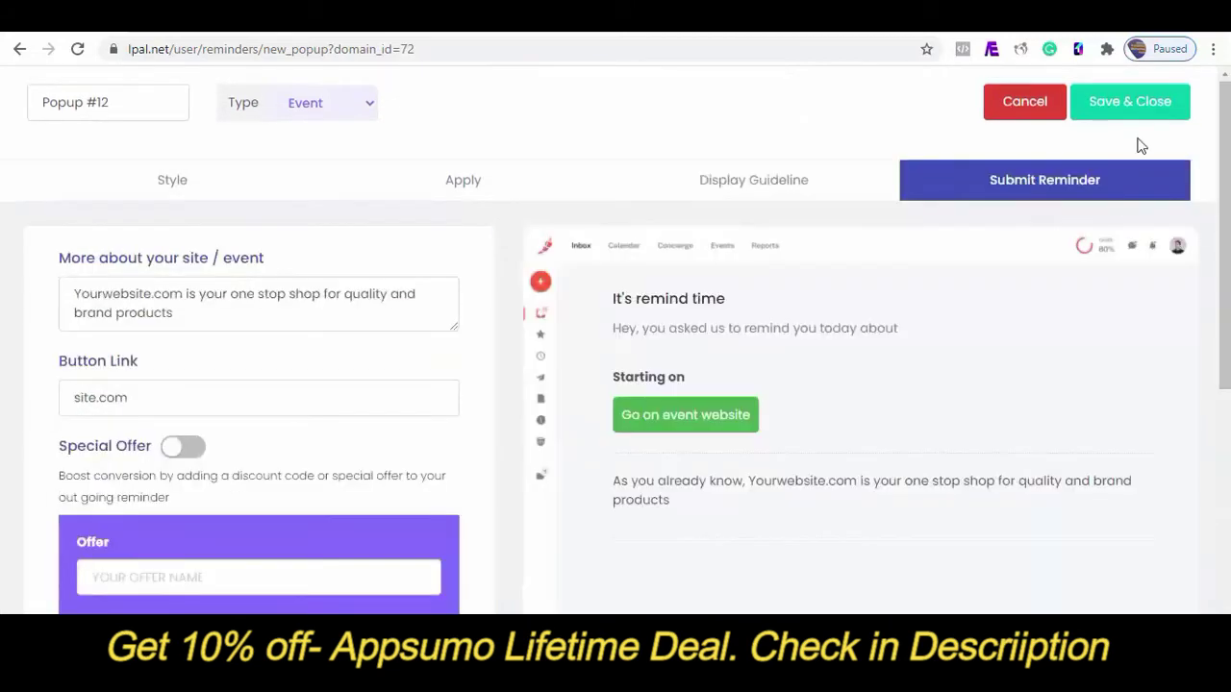
{"action": "left_click", "coordinate": [1116, 106]}
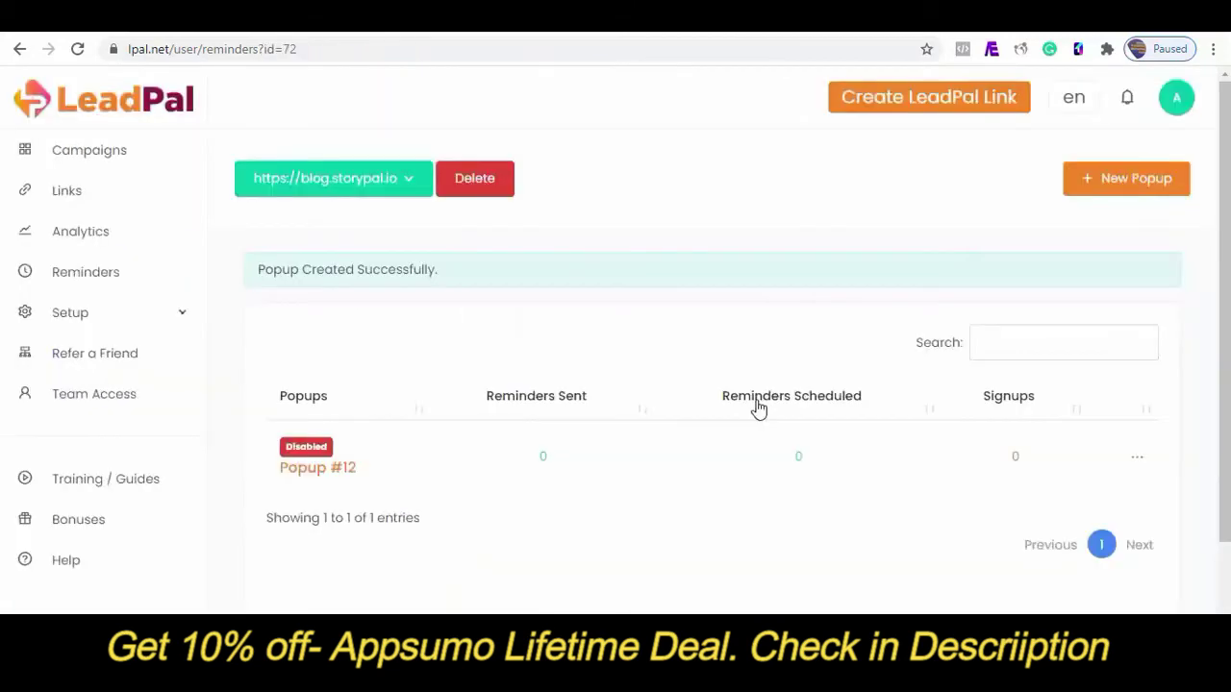
Enable Popup #12, open its embed setup and highlight the entire popup script
{"action": "left_click", "coordinate": [1137, 459]}
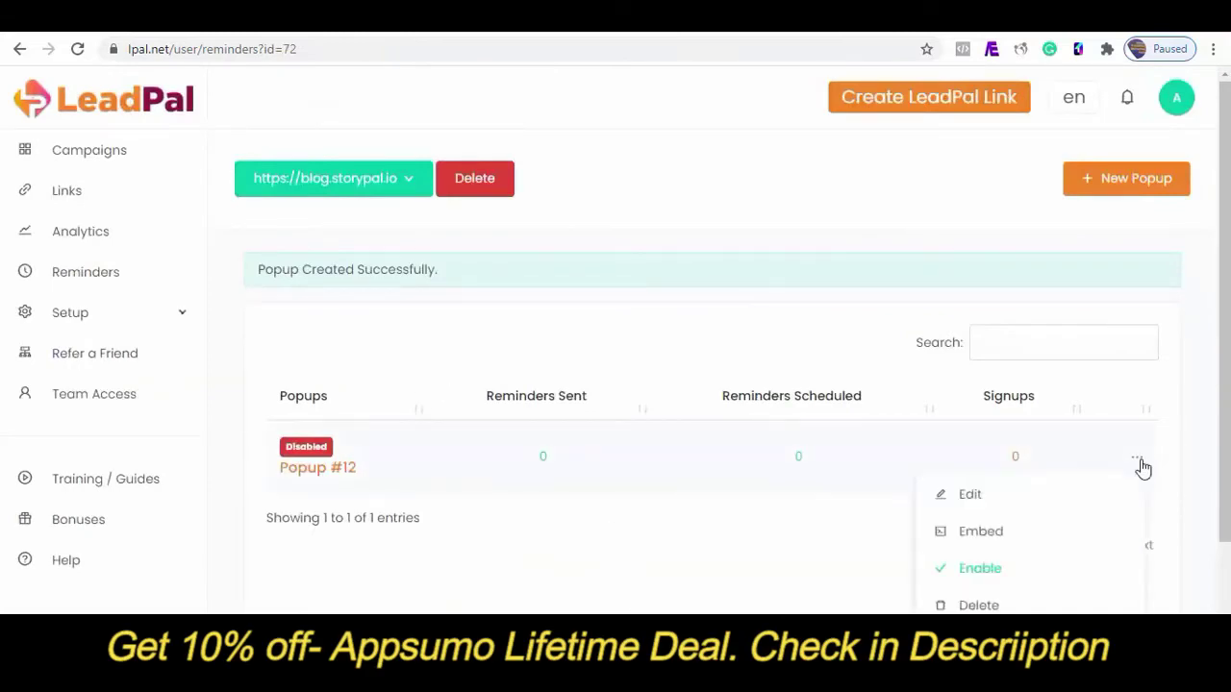
{"action": "left_click", "coordinate": [994, 569]}
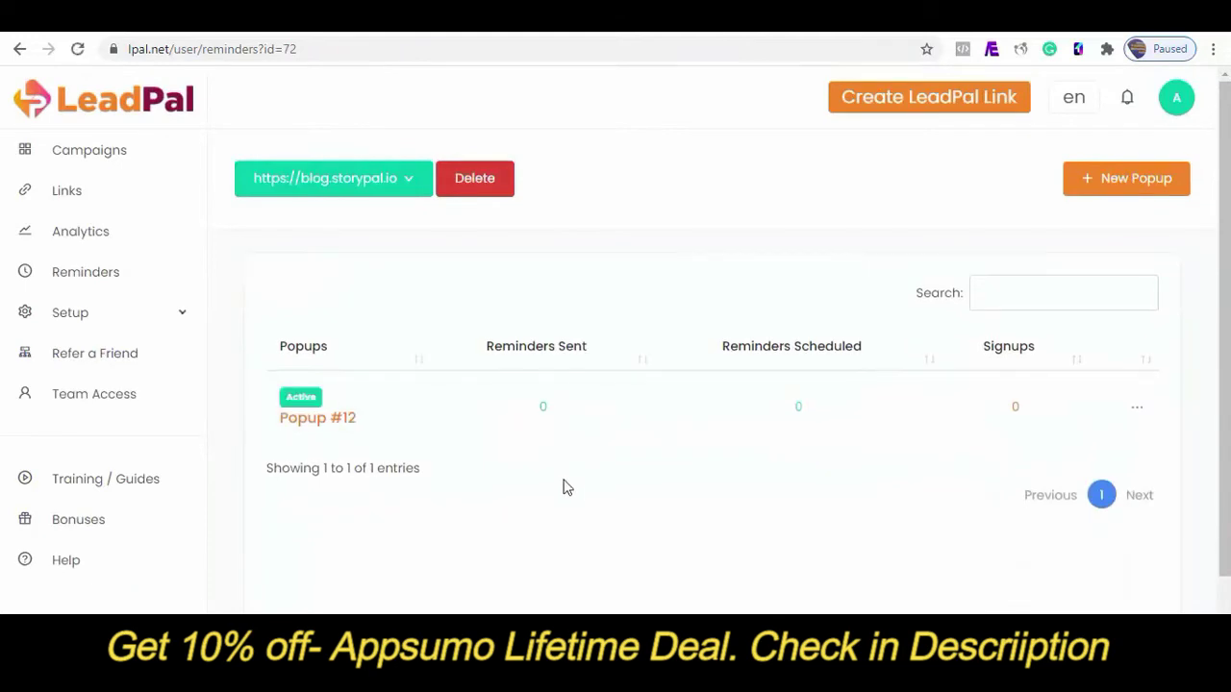
{"action": "left_click", "coordinate": [1140, 413]}
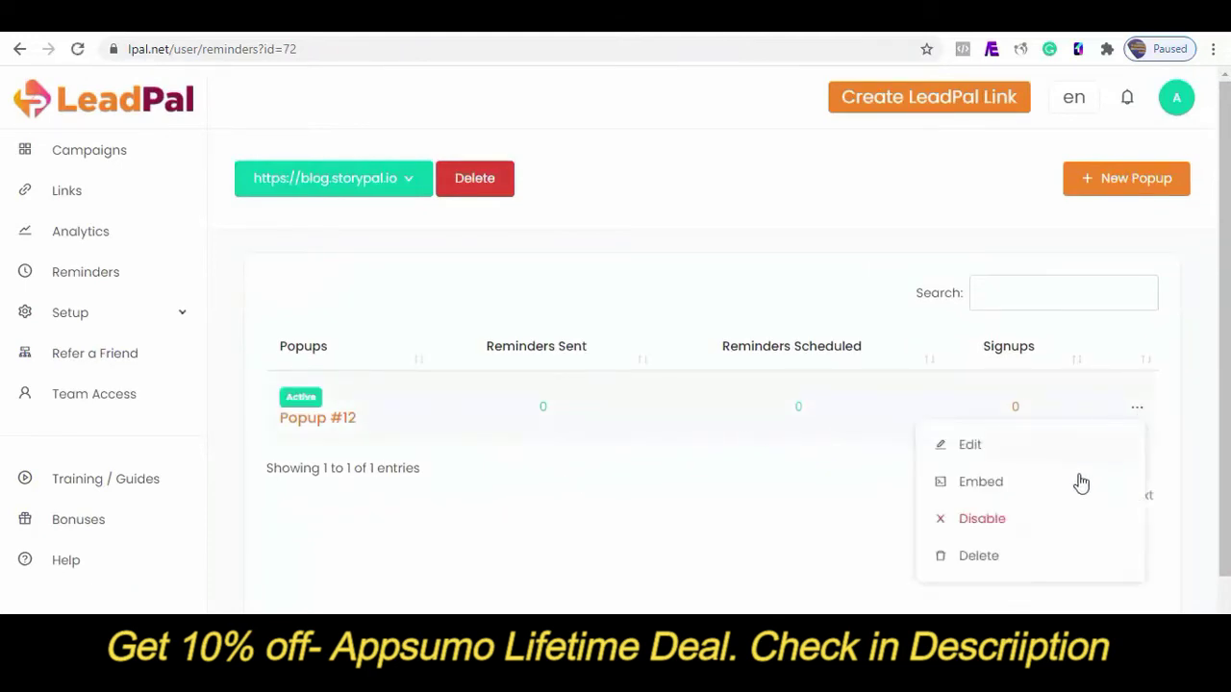
{"action": "left_click", "coordinate": [981, 482]}
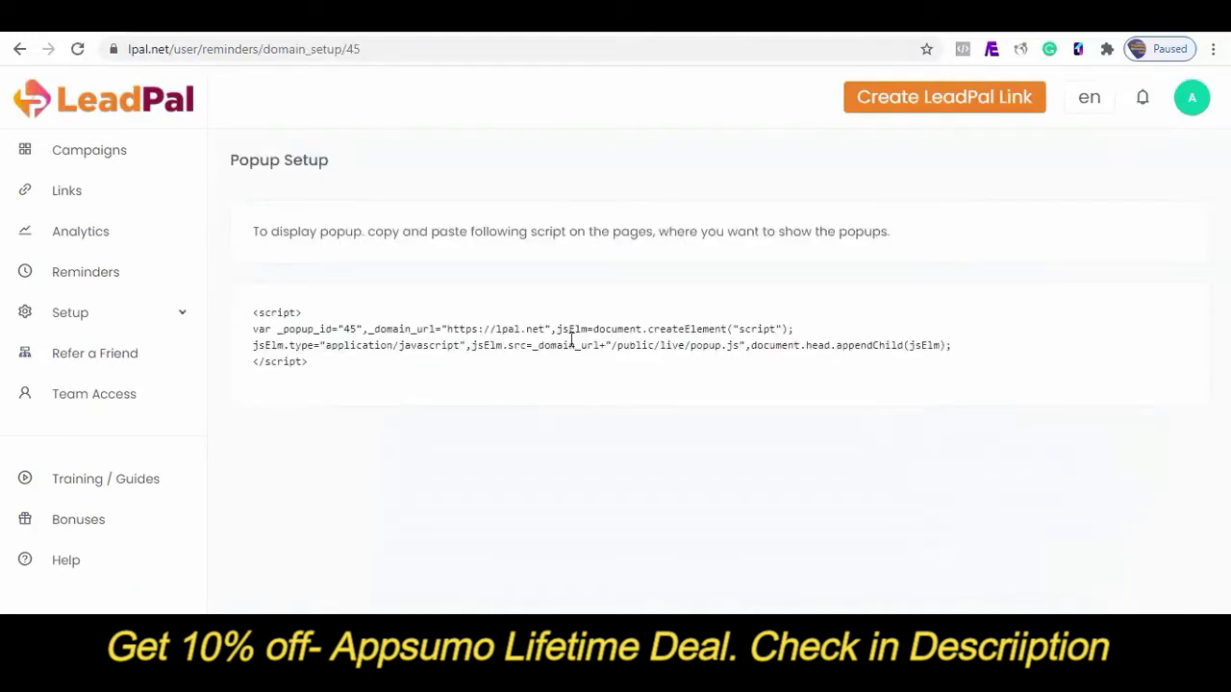
{"action": "left_click_drag", "start_coordinate": [314, 376], "coordinate": [250, 317]}
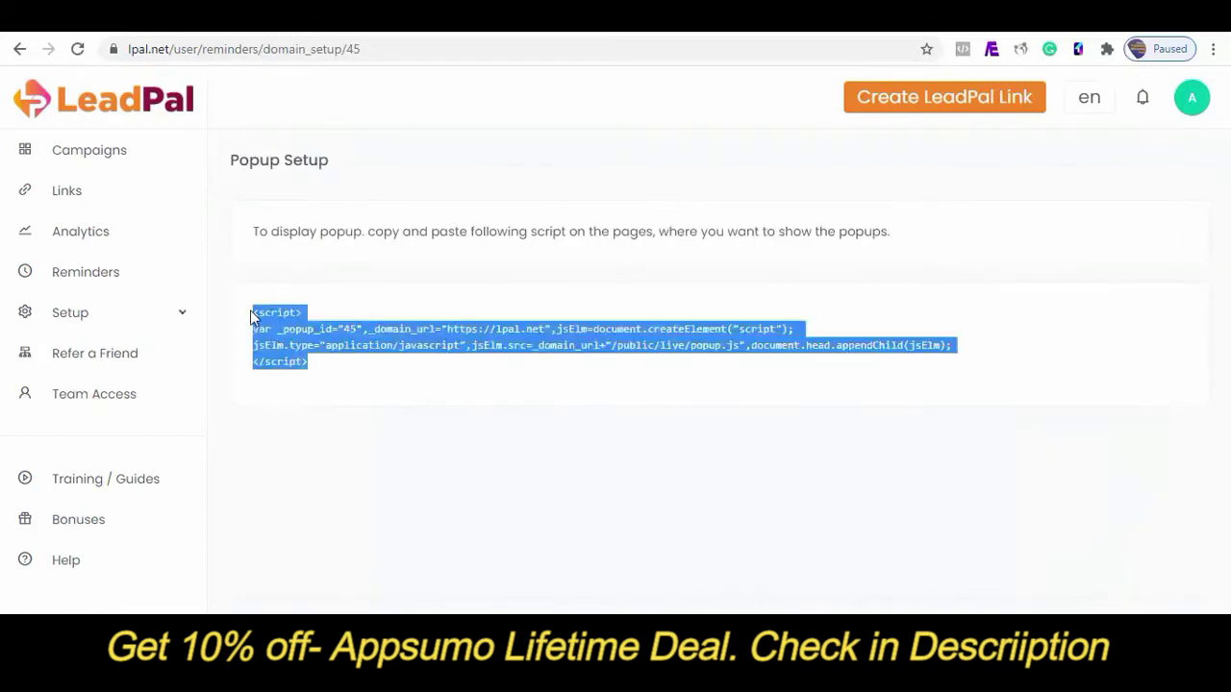
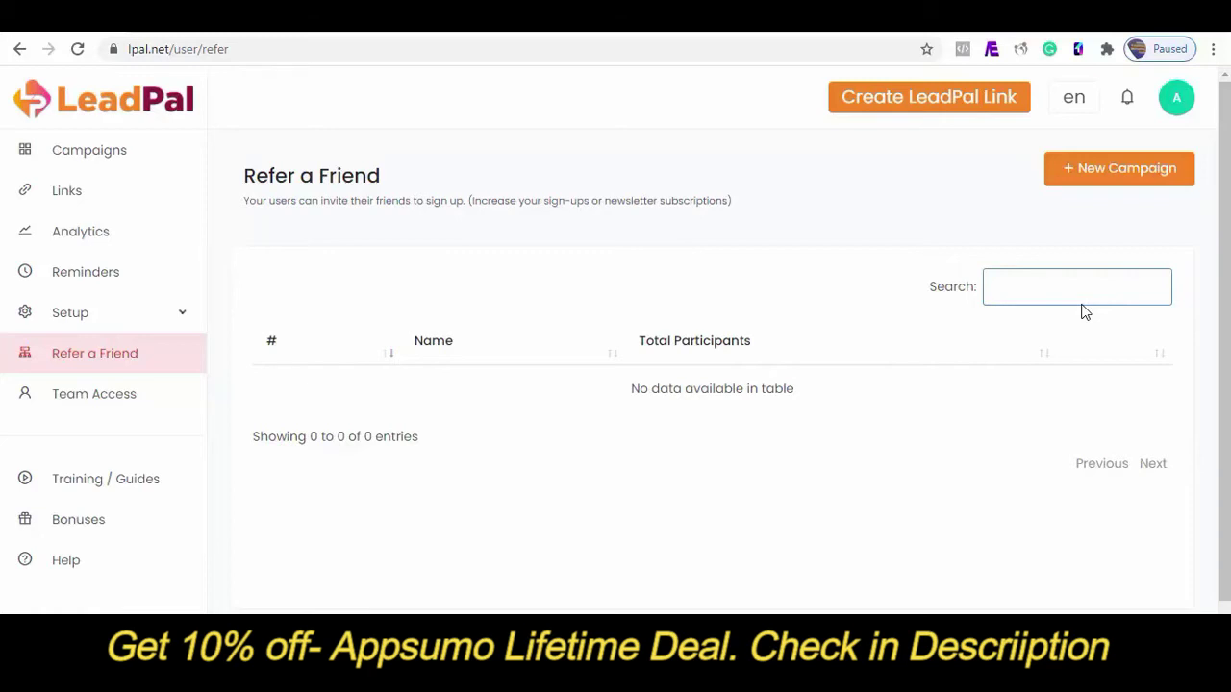
Create a new Refer a Friend campaign named basic2
{"action": "left_click", "coordinate": [1162, 169]}
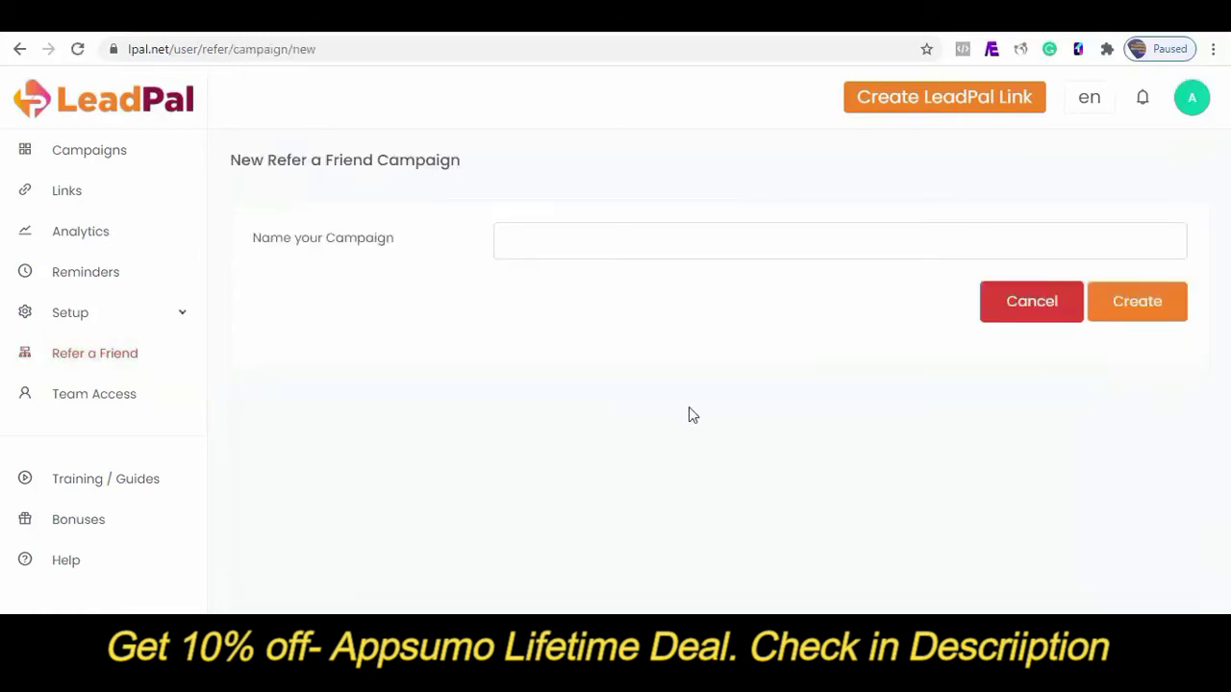
{"action": "left_click", "coordinate": [555, 252]}
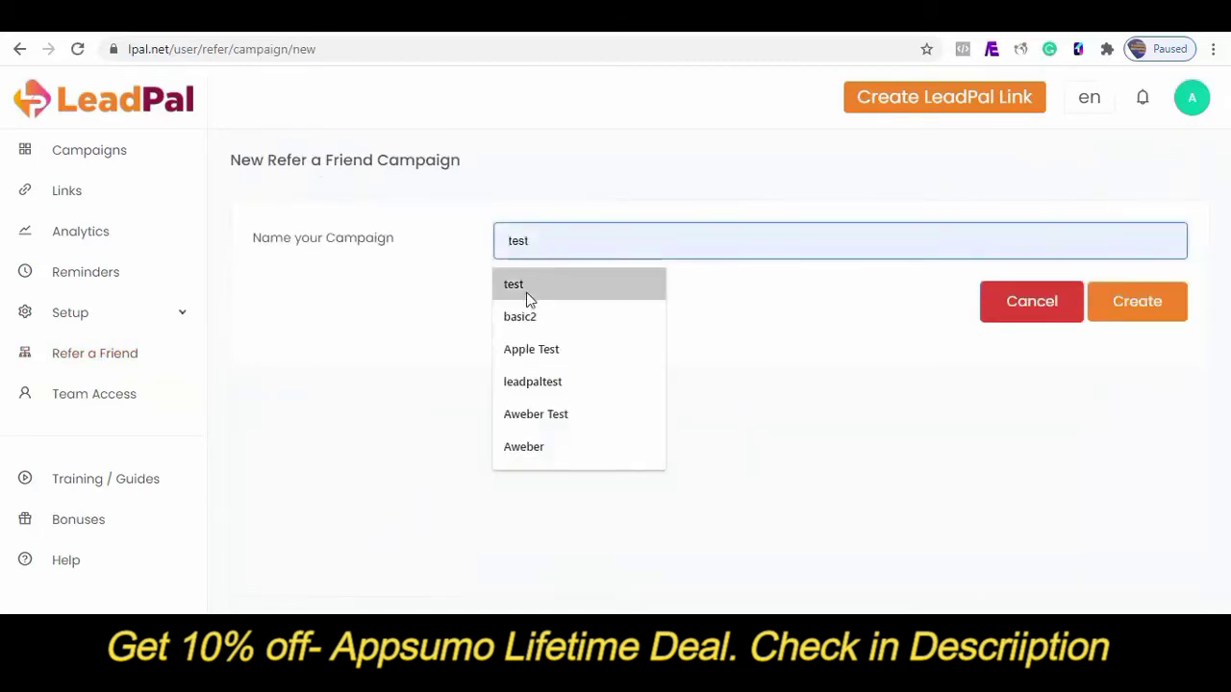
{"action": "left_click", "coordinate": [528, 317]}
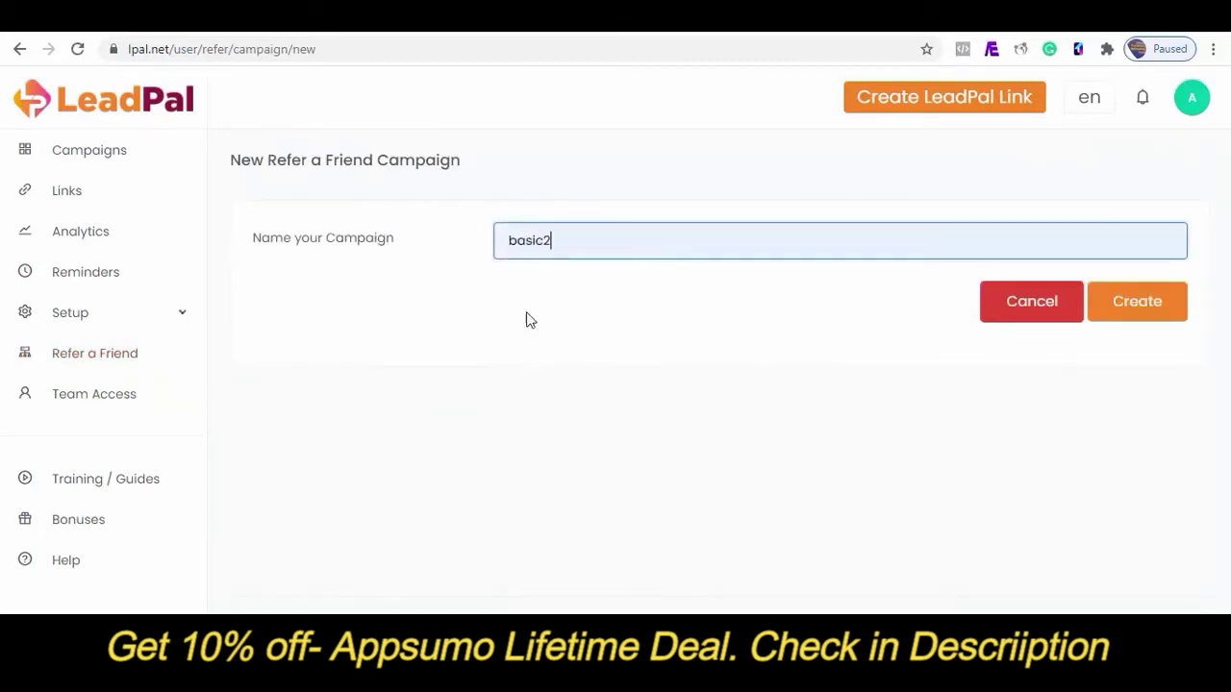
{"action": "left_click", "coordinate": [1149, 307]}
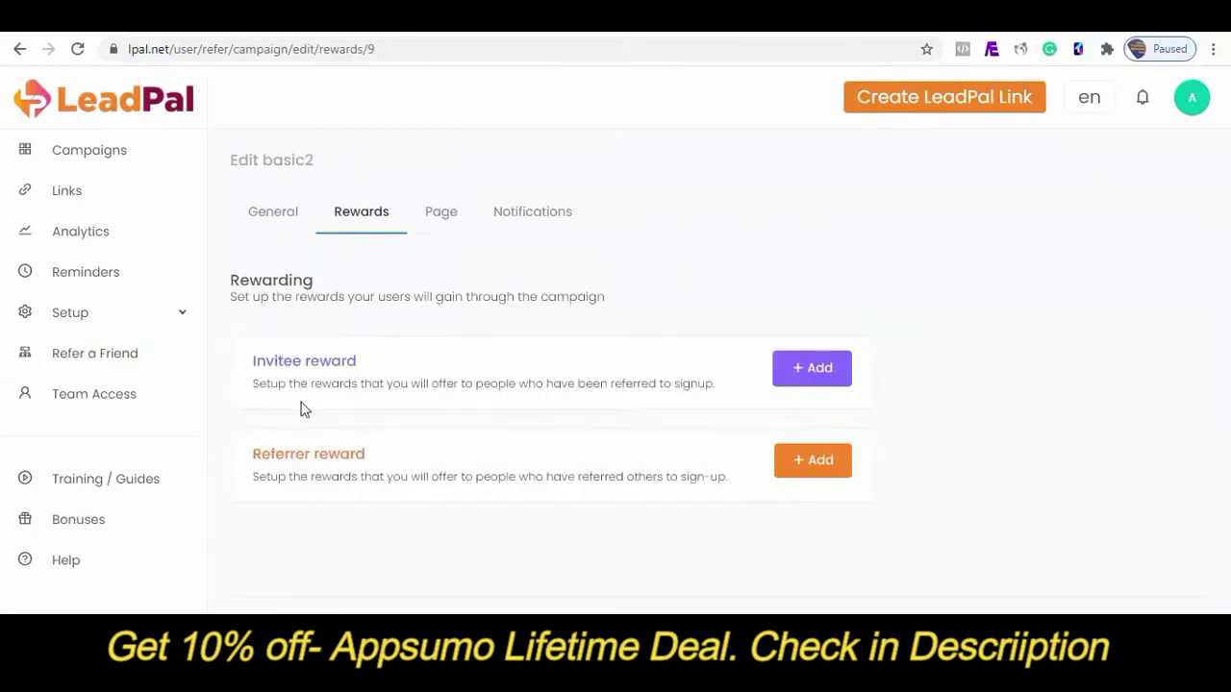
Add an invitee reward named reward1 to the basic2 campaign and save it
{"action": "left_click", "coordinate": [812, 369]}
{"action": "left_click", "coordinate": [523, 218]}
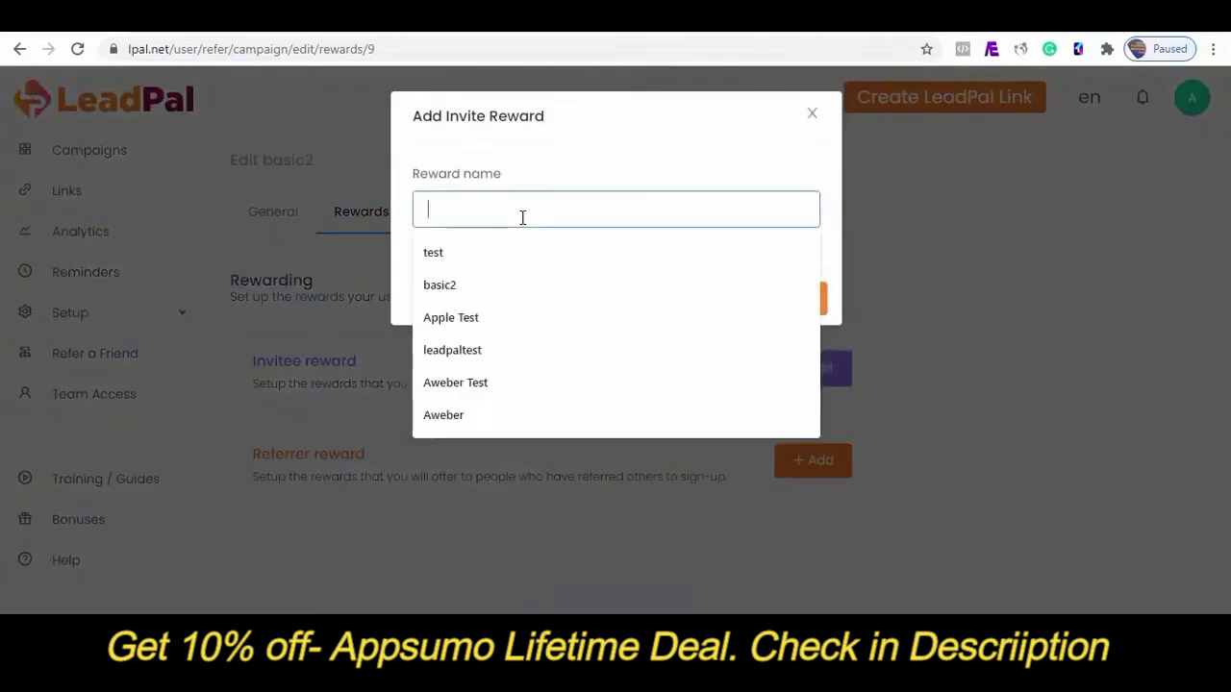
{"action": "type", "text": "rew"}
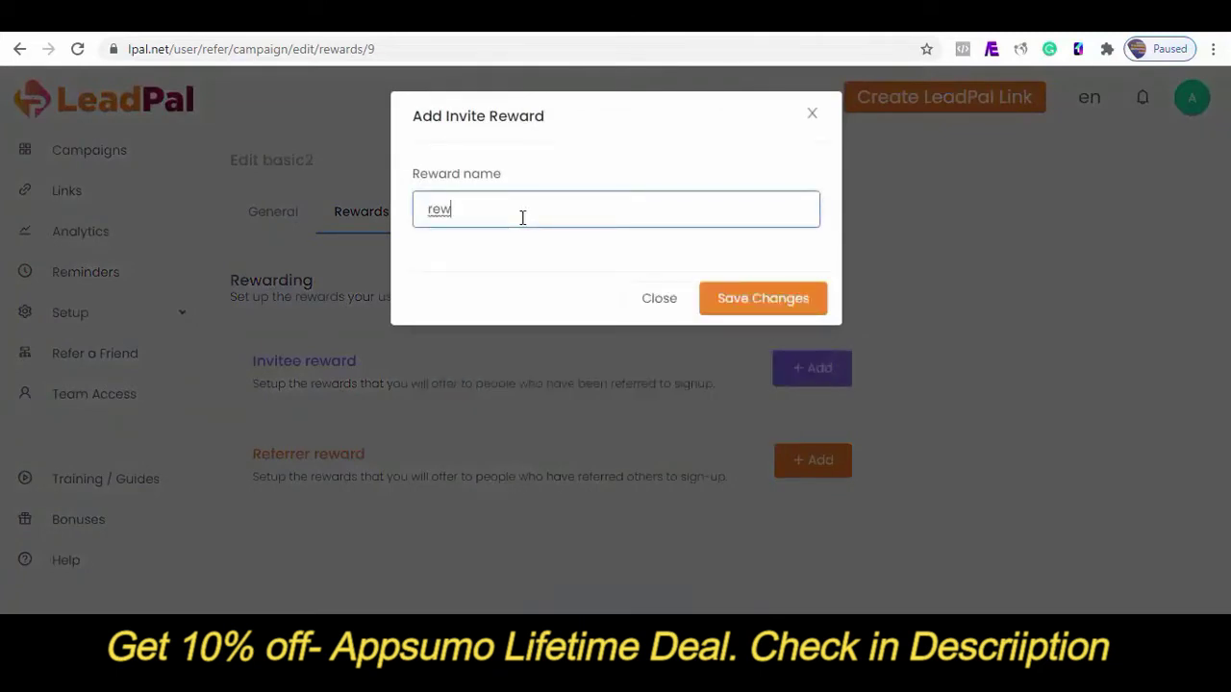
{"action": "type", "text": "ard1"}
{"action": "left_click", "coordinate": [745, 304]}
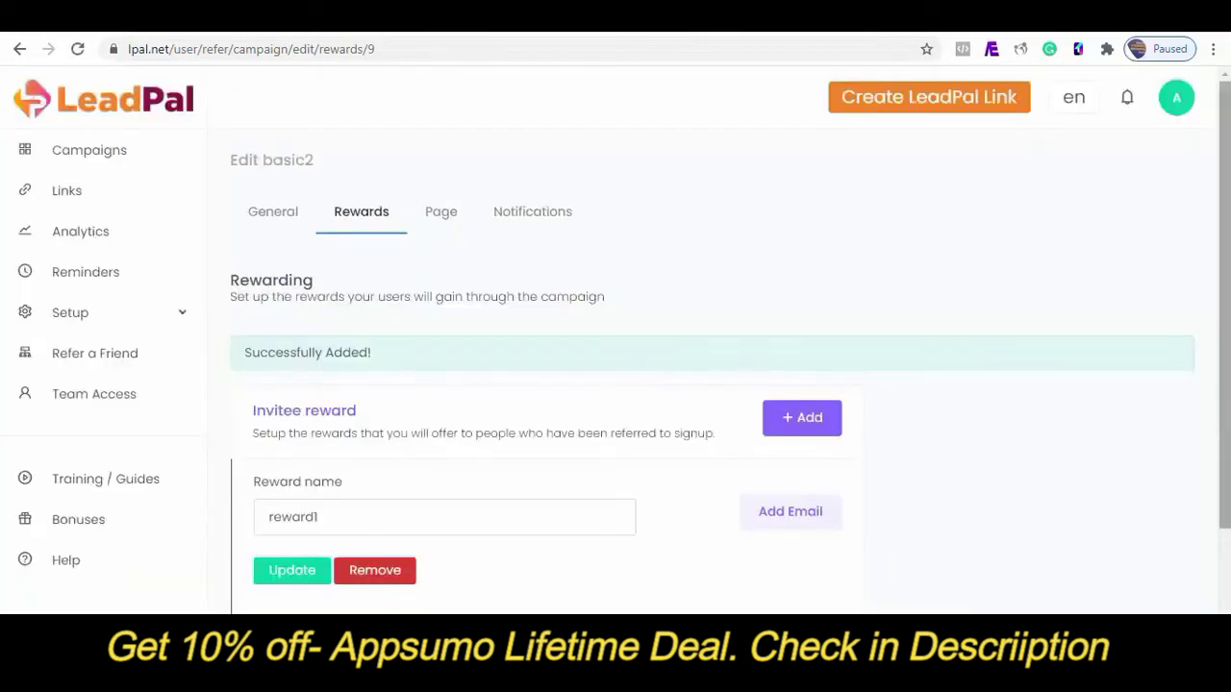
Start an email for reward1 with subject "Here is your reward" and message "Thanks for subscribing to my newsletter here is your reward"
{"action": "scroll", "coordinate": [1221, 404], "scroll_direction": "down", "scroll_amount": 1}
{"action": "left_click", "coordinate": [793, 432]}
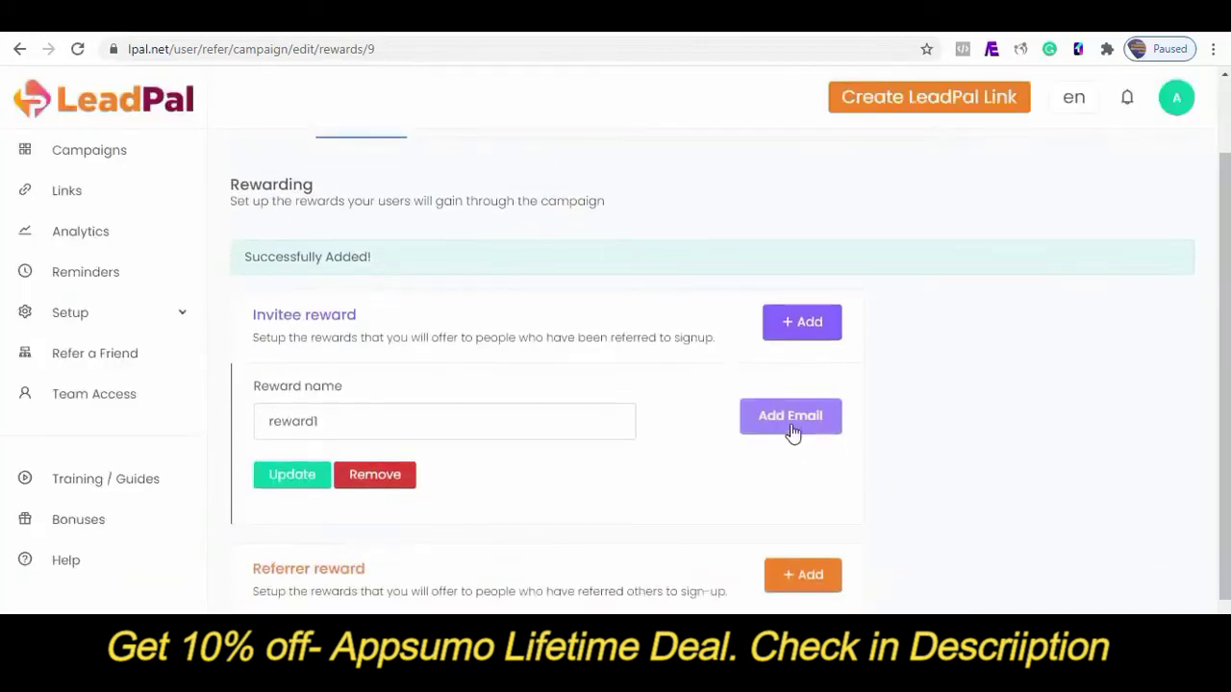
{"action": "left_click", "coordinate": [793, 433]}
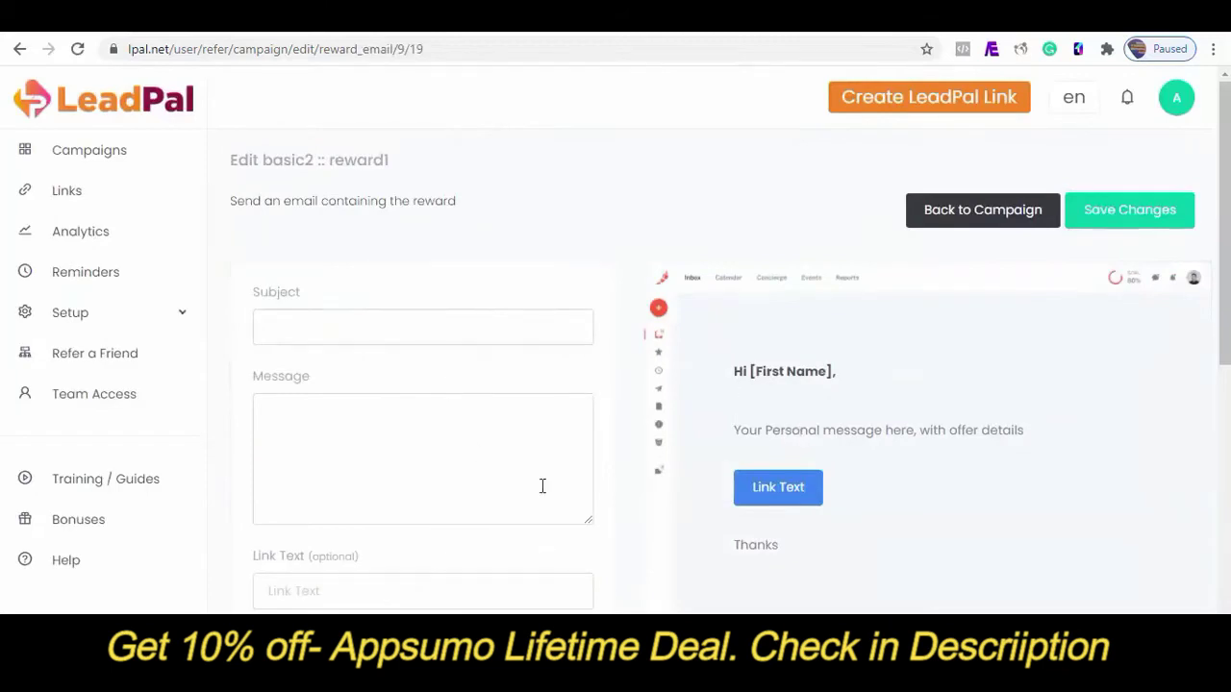
{"action": "left_click", "coordinate": [383, 336]}
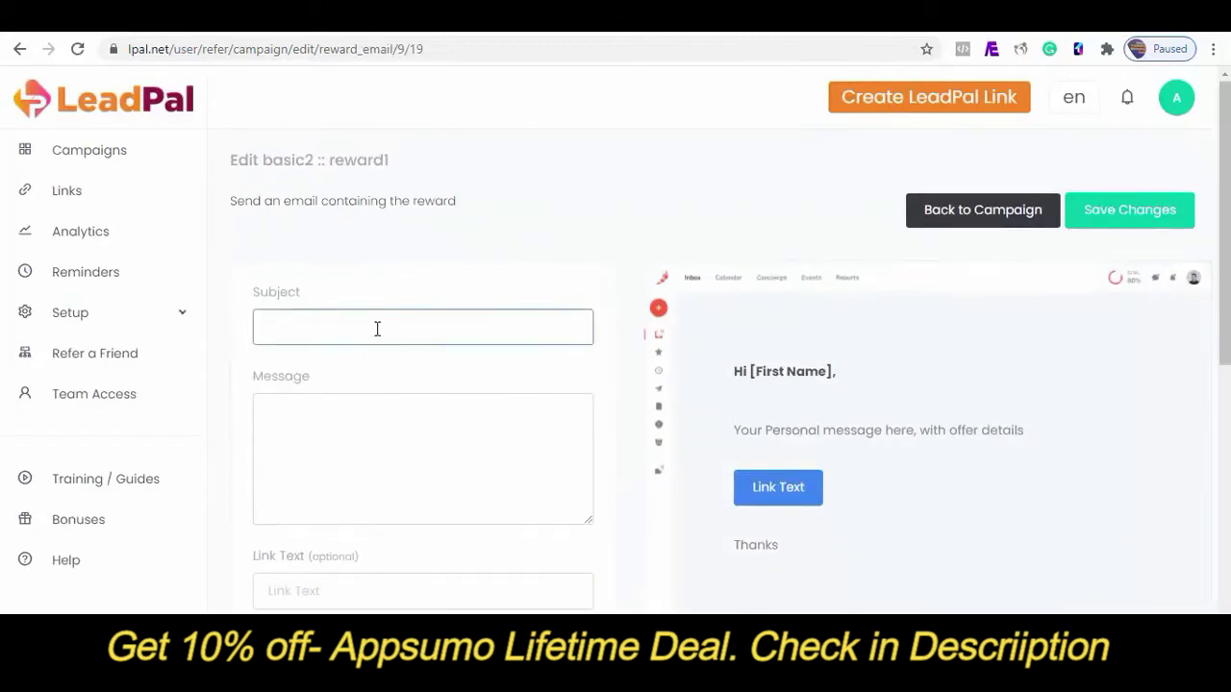
{"action": "type", "text": "Here is your reward"}
{"action": "left_click", "coordinate": [376, 432]}
{"action": "type", "text": "Thanks for subscribing to my newsletter here is your reward"}
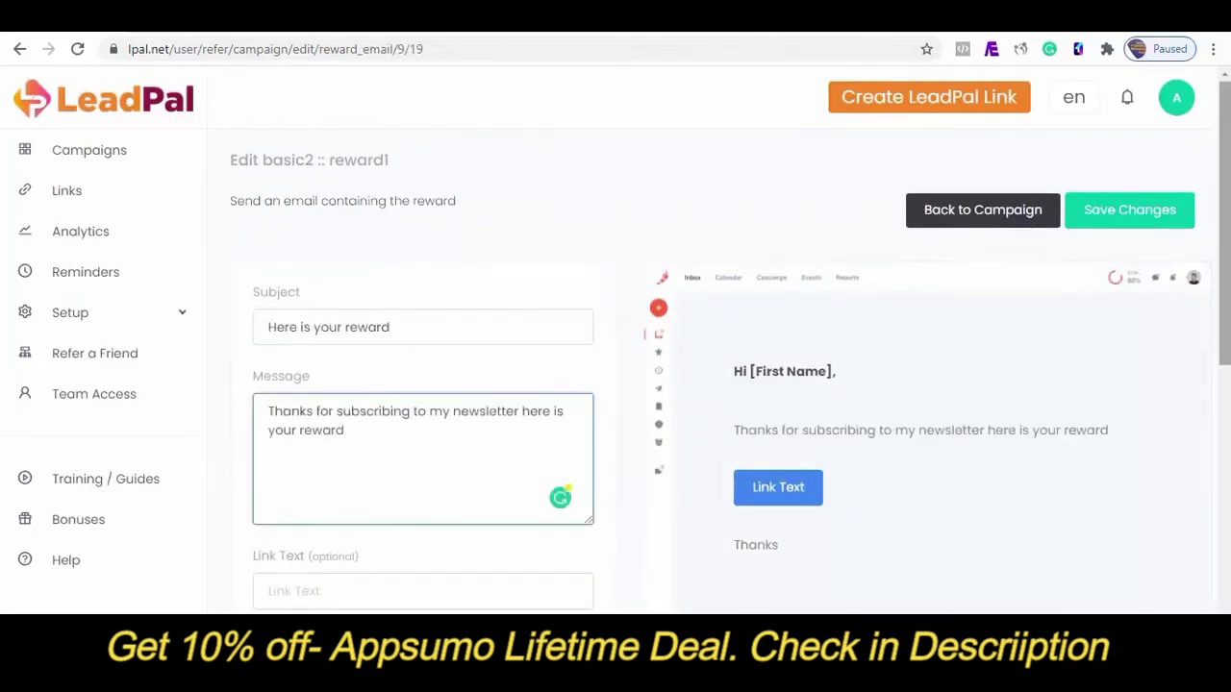
{"action": "scroll", "coordinate": [372, 529], "scroll_direction": "down", "scroll_amount": 2}
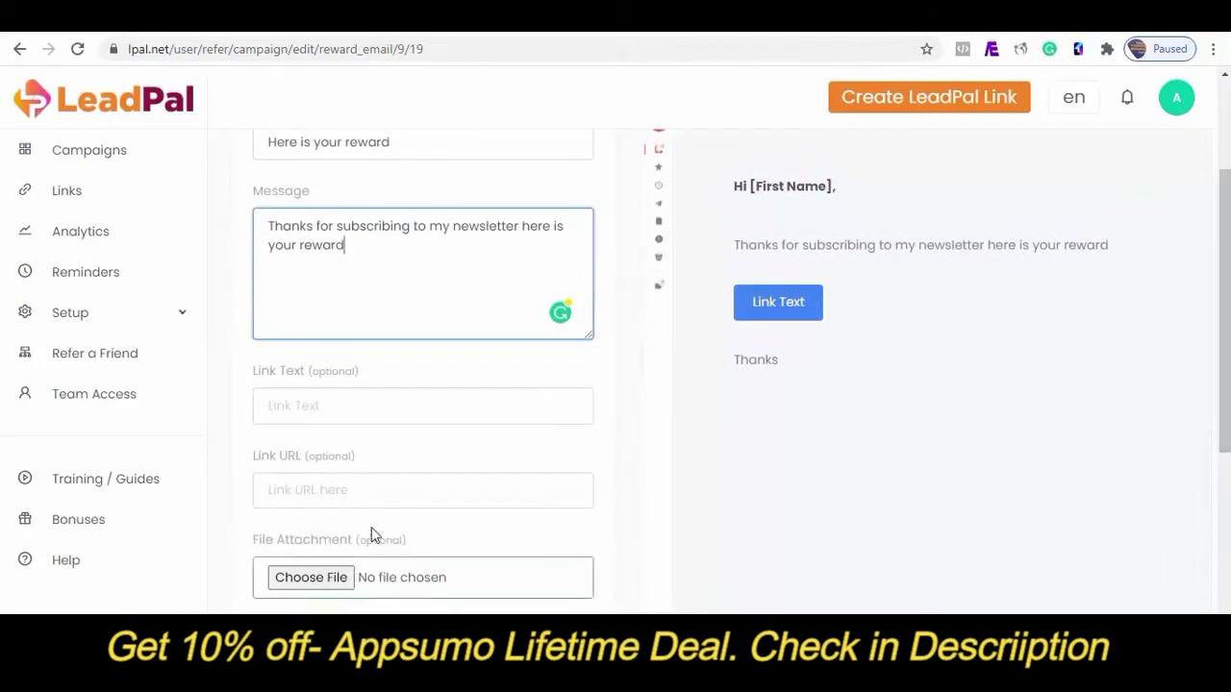
{"action": "left_click", "coordinate": [312, 491]}
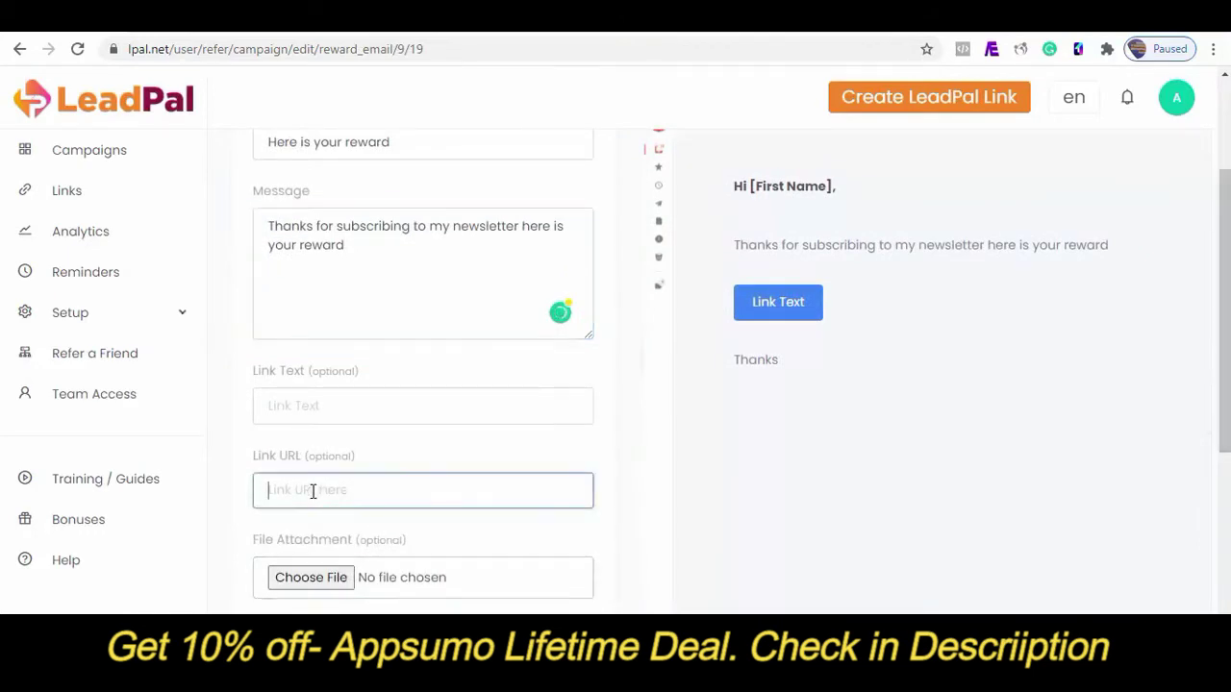
{"action": "left_click", "coordinate": [293, 418]}
{"action": "type", "text": "Grab It Here"}
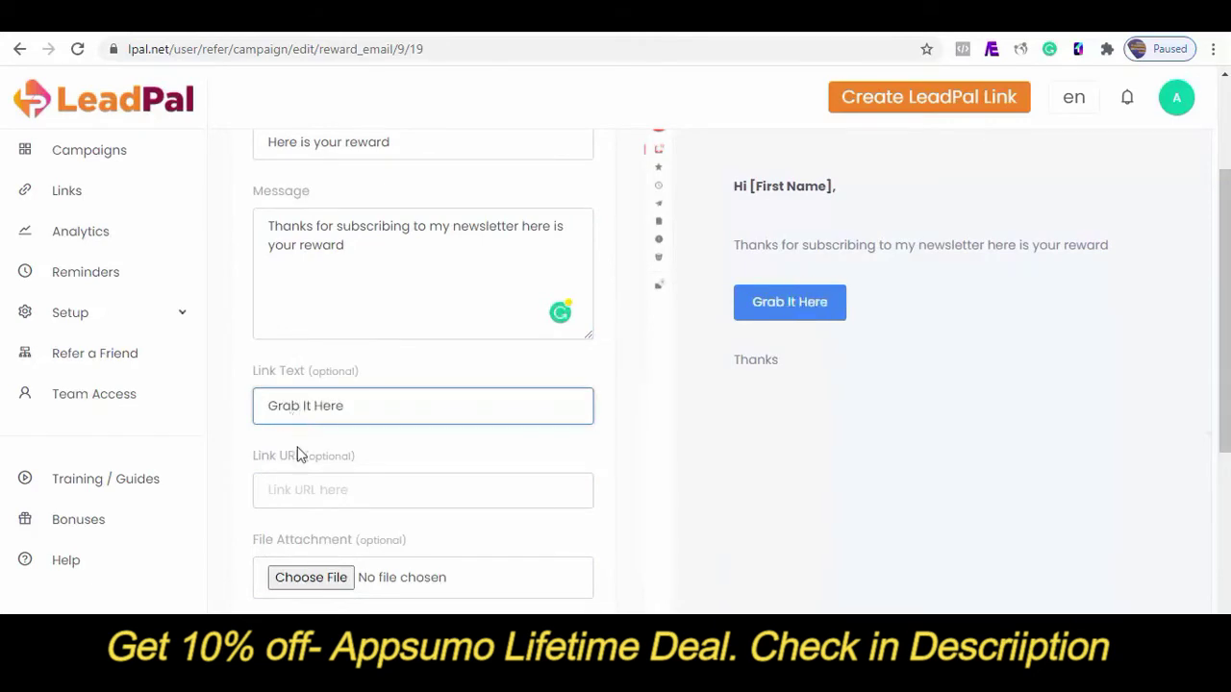
{"action": "left_click", "coordinate": [297, 490]}
{"action": "type", "text": "http"}
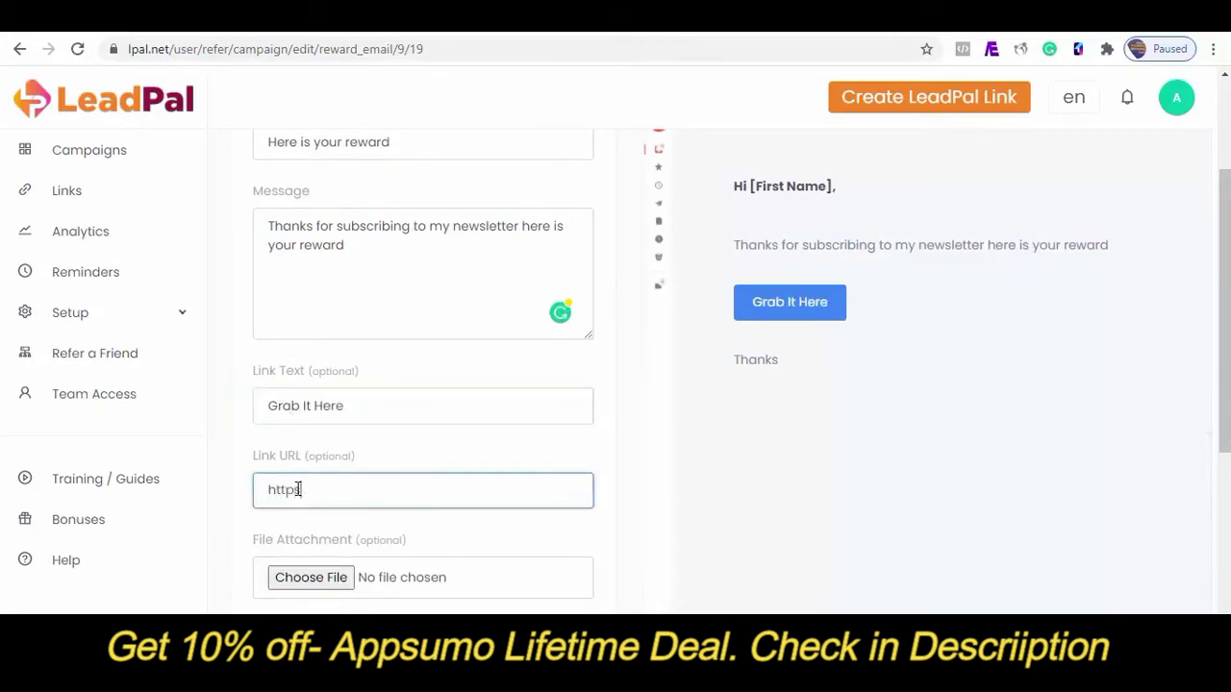
{"action": "type", "text": "s://google.com"}
Enter "Thanks again!" as the reward email's footer and save the email
{"action": "scroll", "coordinate": [308, 538], "scroll_direction": "down", "scroll_amount": 1}
{"action": "left_click", "coordinate": [317, 597]}
{"action": "type", "text": "Tha"}
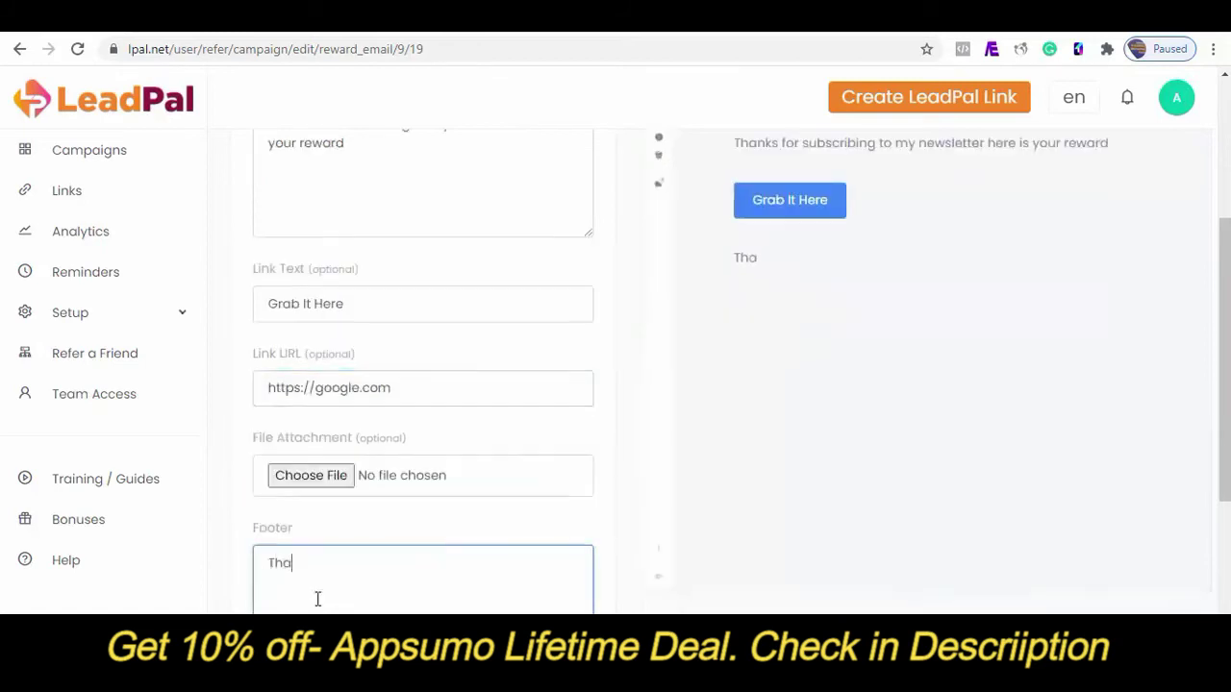
{"action": "type", "text": "nks again!"}
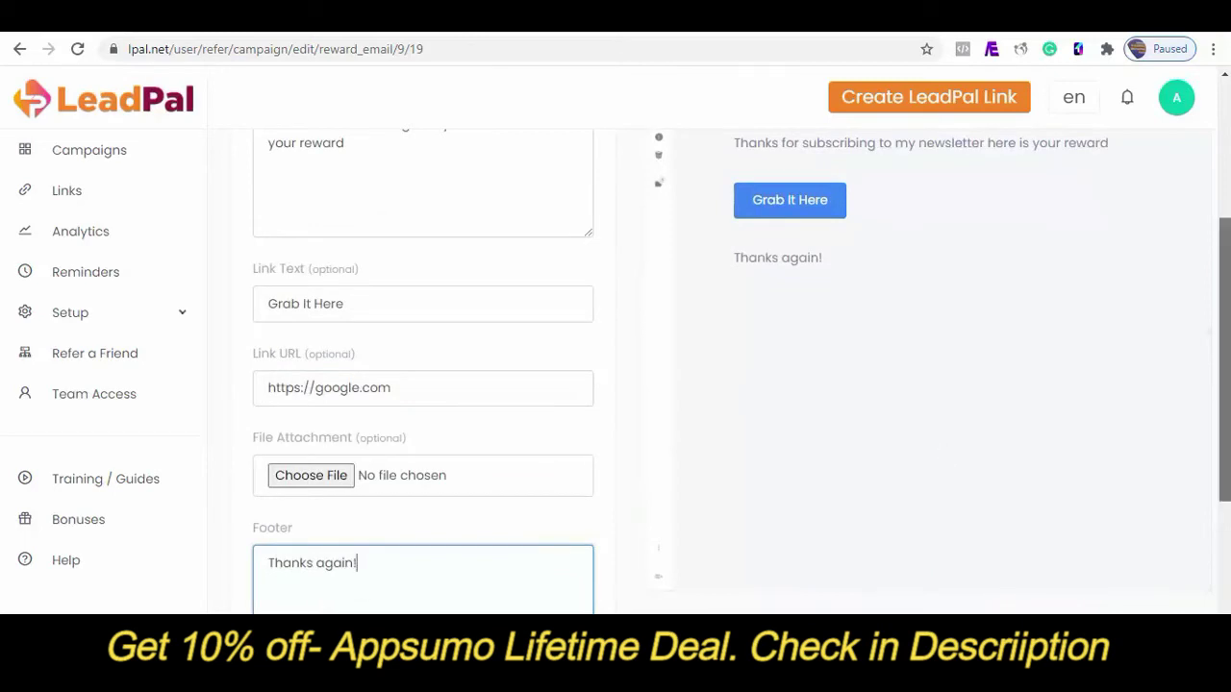
{"action": "left_click_drag", "start_coordinate": [1227, 398], "coordinate": [1230, 277]}
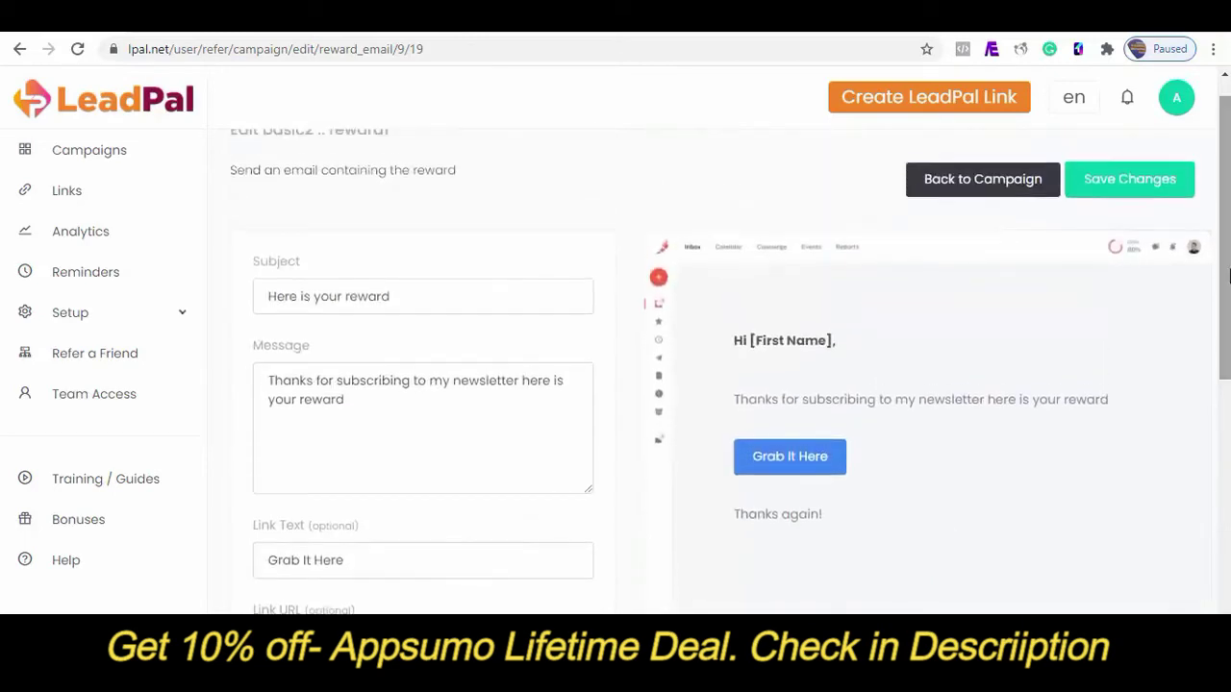
{"action": "left_click", "coordinate": [1131, 185]}
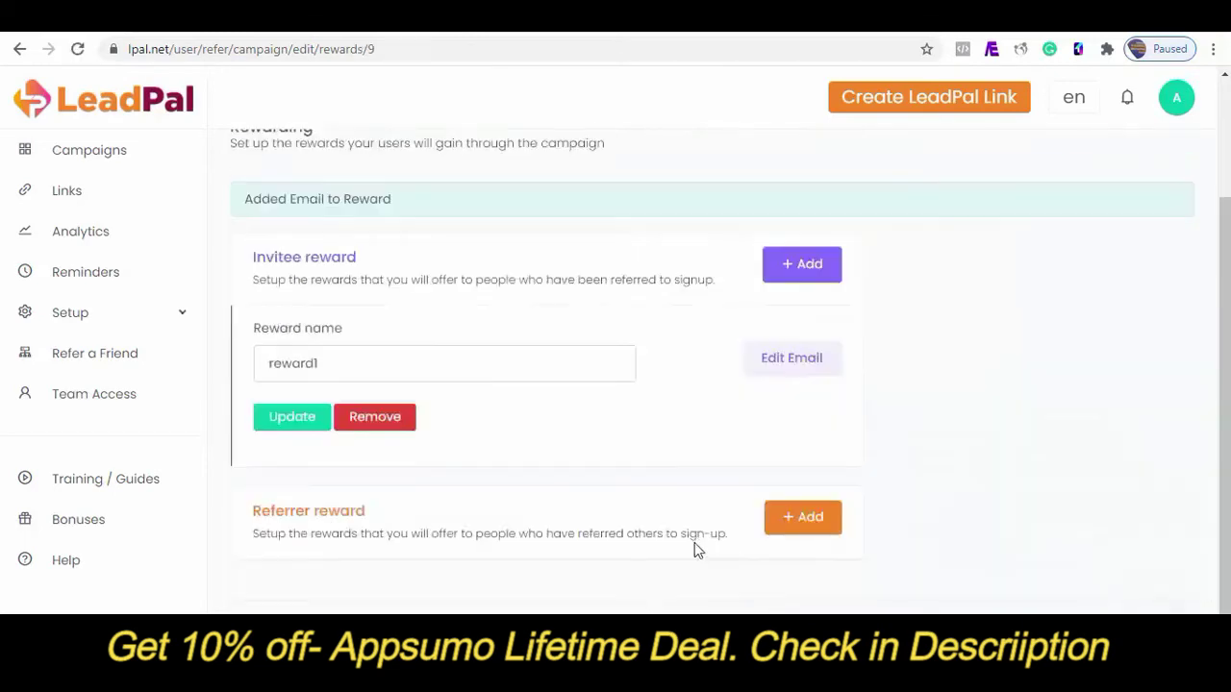
Add a referrer reward named "New Reward" to the campaign with a reward limit of 2 referrals and save it
{"action": "left_click", "coordinate": [807, 526]}
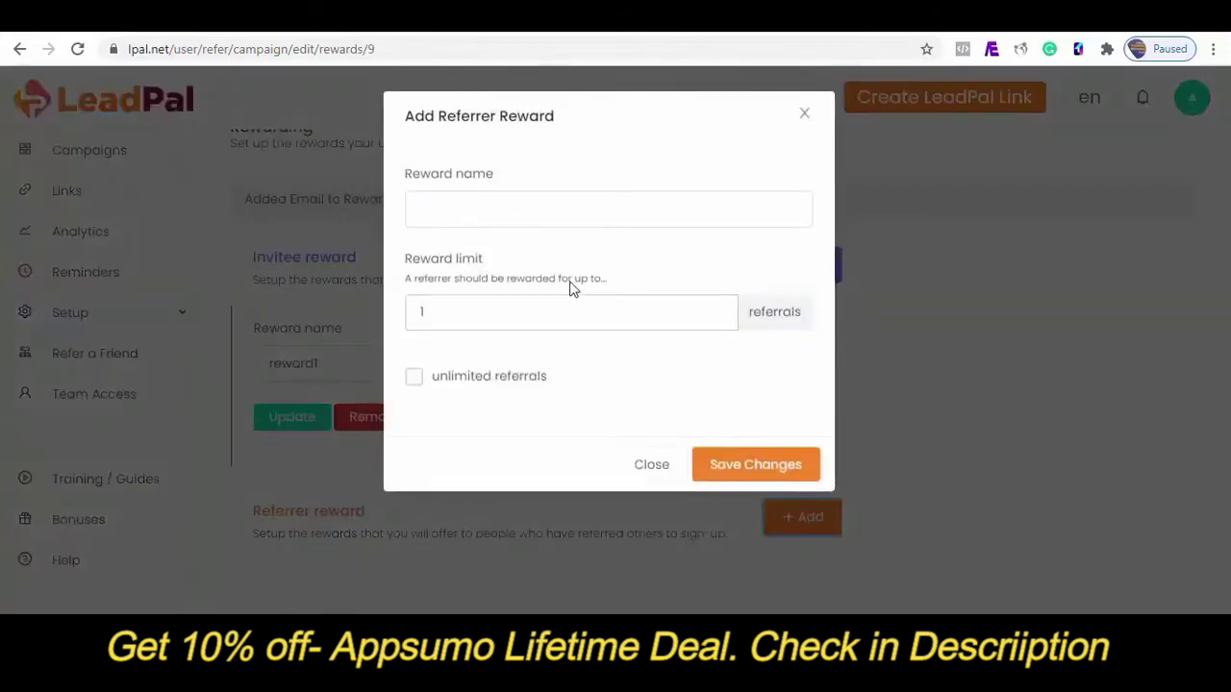
{"action": "left_click", "coordinate": [503, 217]}
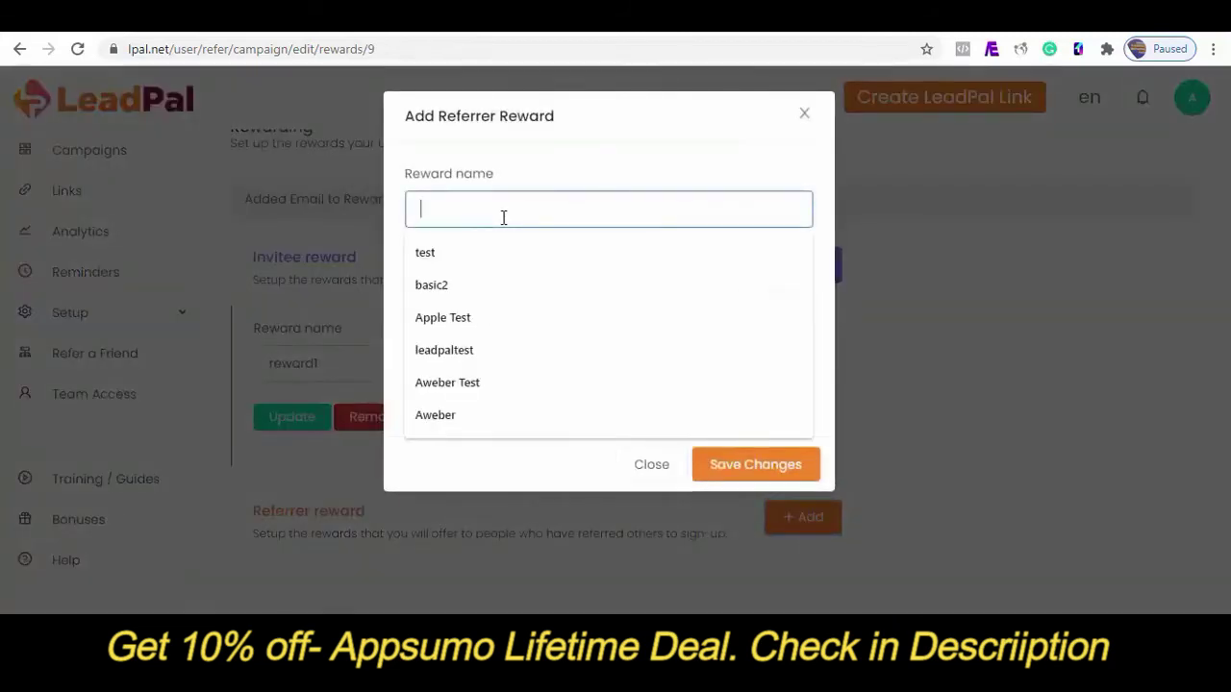
{"action": "type", "text": "New Reward"}
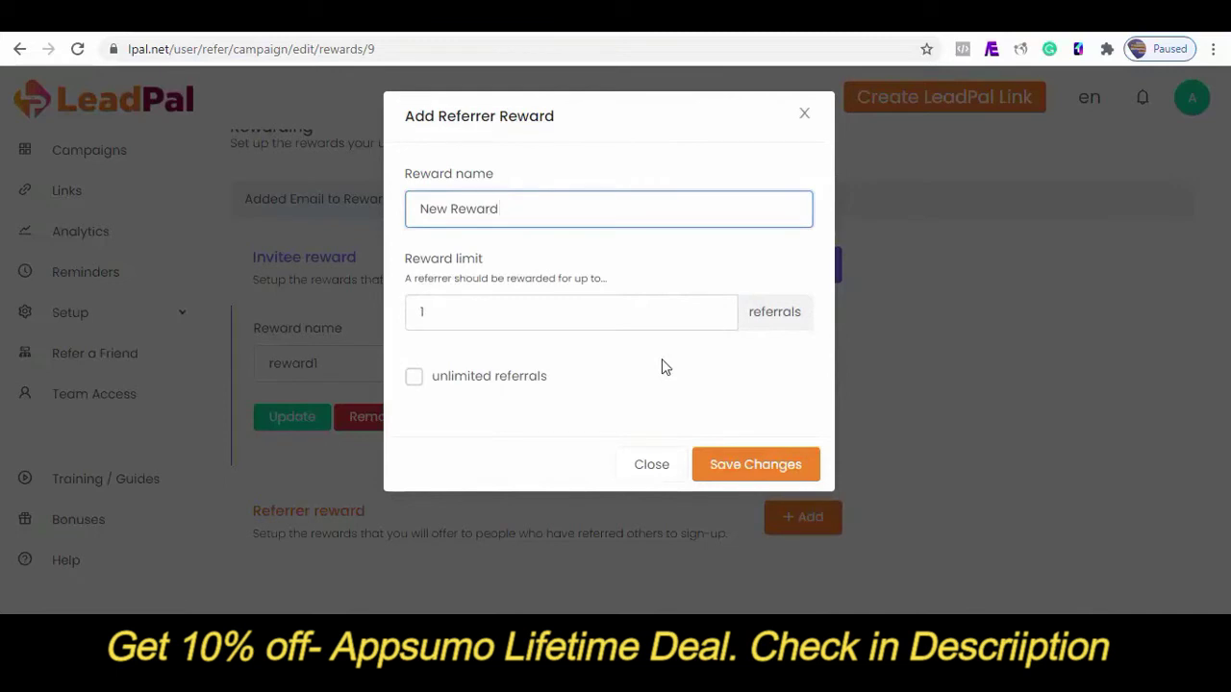
{"action": "left_click", "coordinate": [717, 309]}
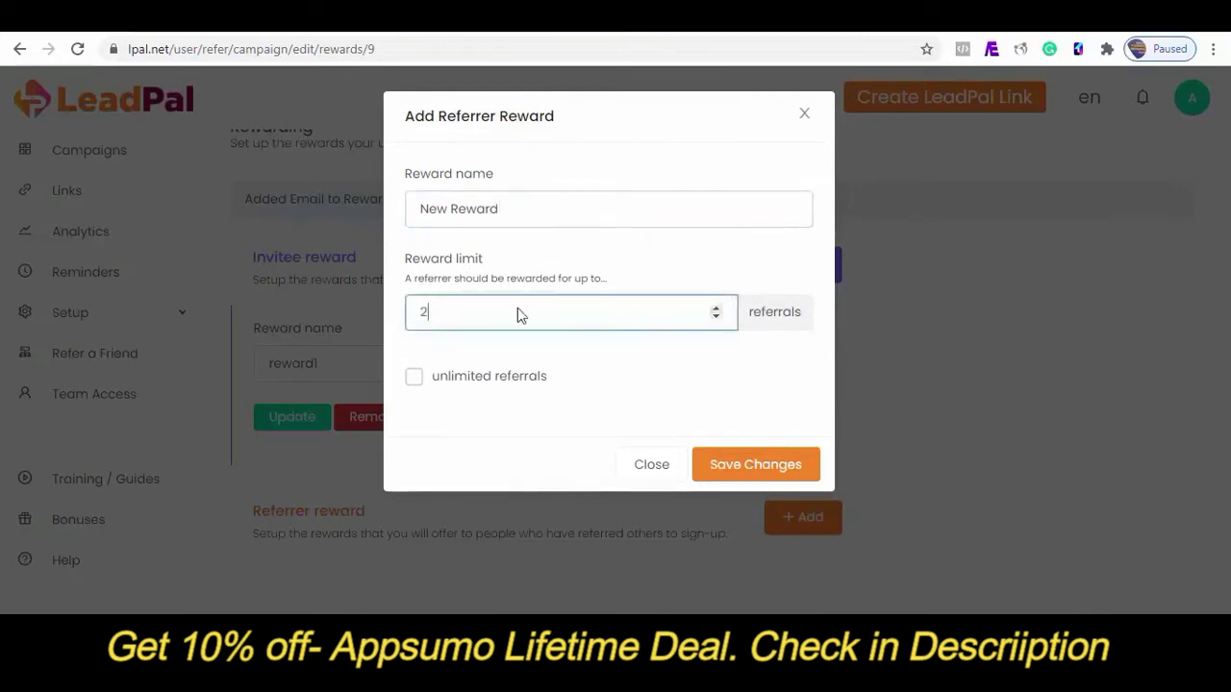
{"action": "left_click", "coordinate": [417, 382]}
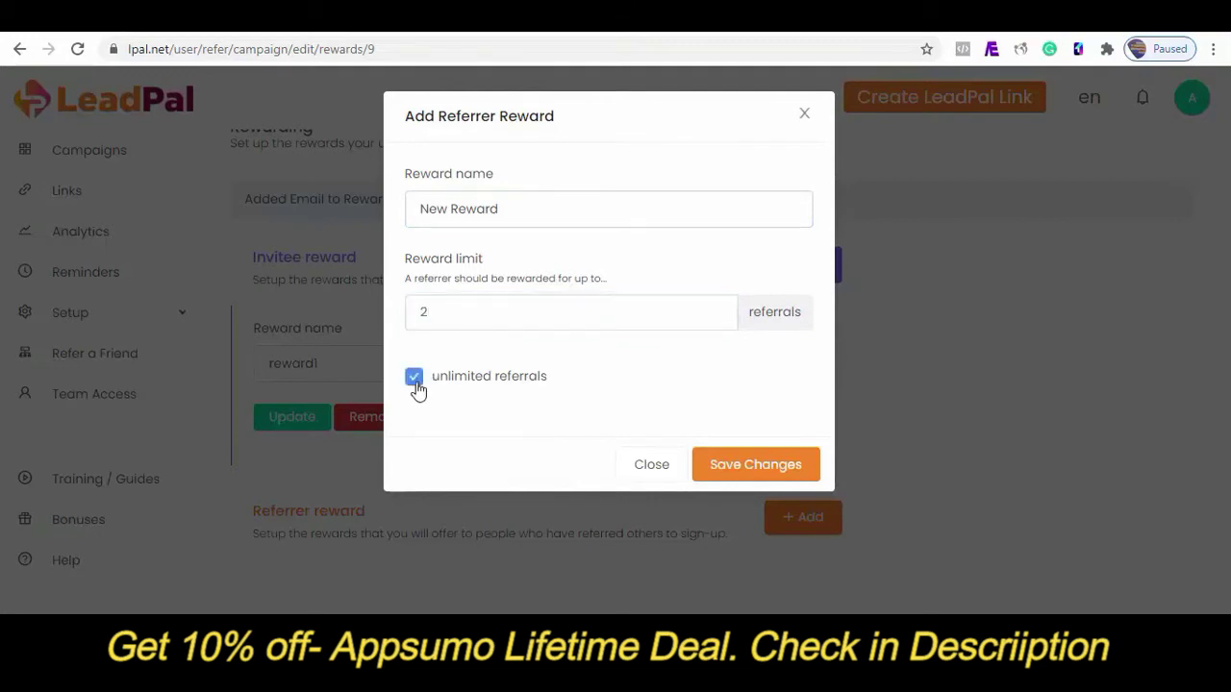
{"action": "left_click", "coordinate": [415, 381]}
{"action": "left_click", "coordinate": [763, 471]}
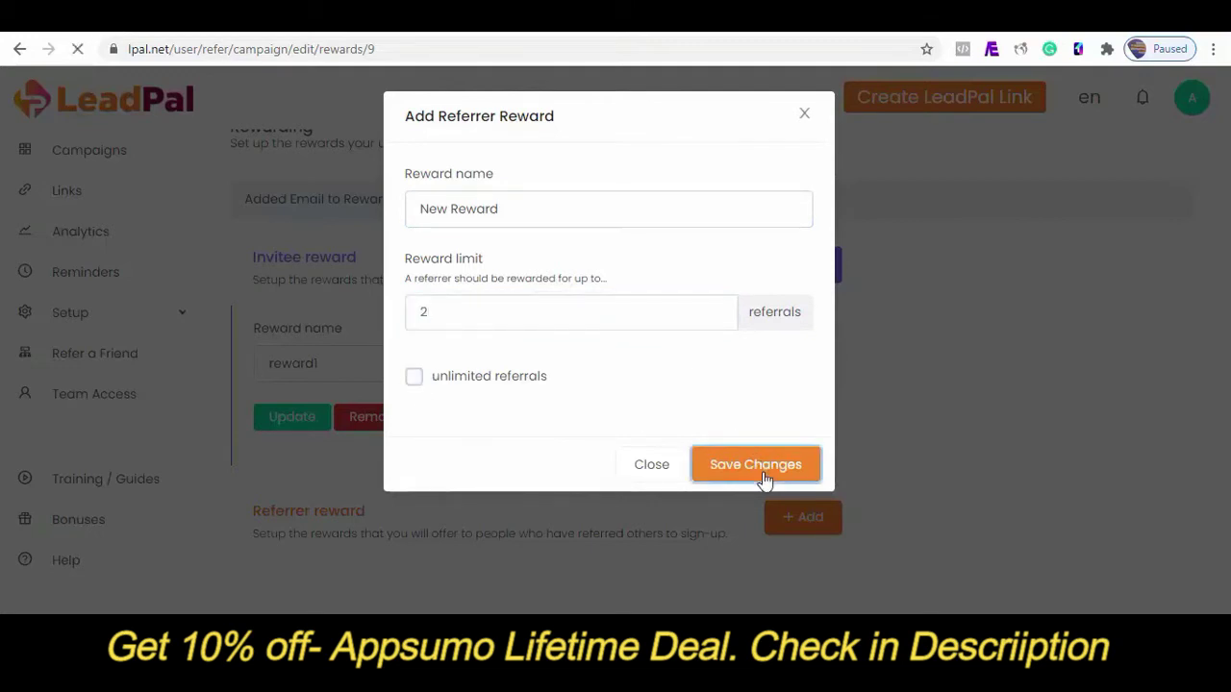
Start an email for the New Reward referrer reward with subject "Your Second Reward" and begin its message with "Once"
{"action": "scroll", "coordinate": [616, 385], "scroll_direction": "down", "scroll_amount": 4}
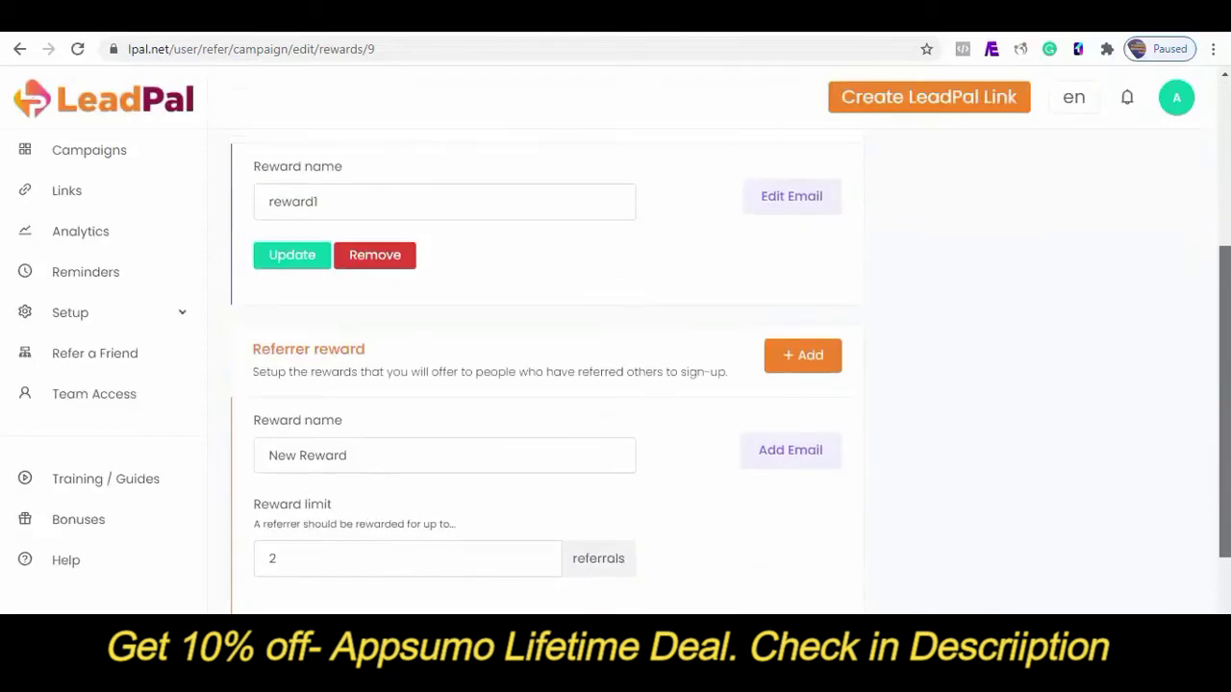
{"action": "scroll", "coordinate": [797, 431], "scroll_direction": "down", "scroll_amount": 2}
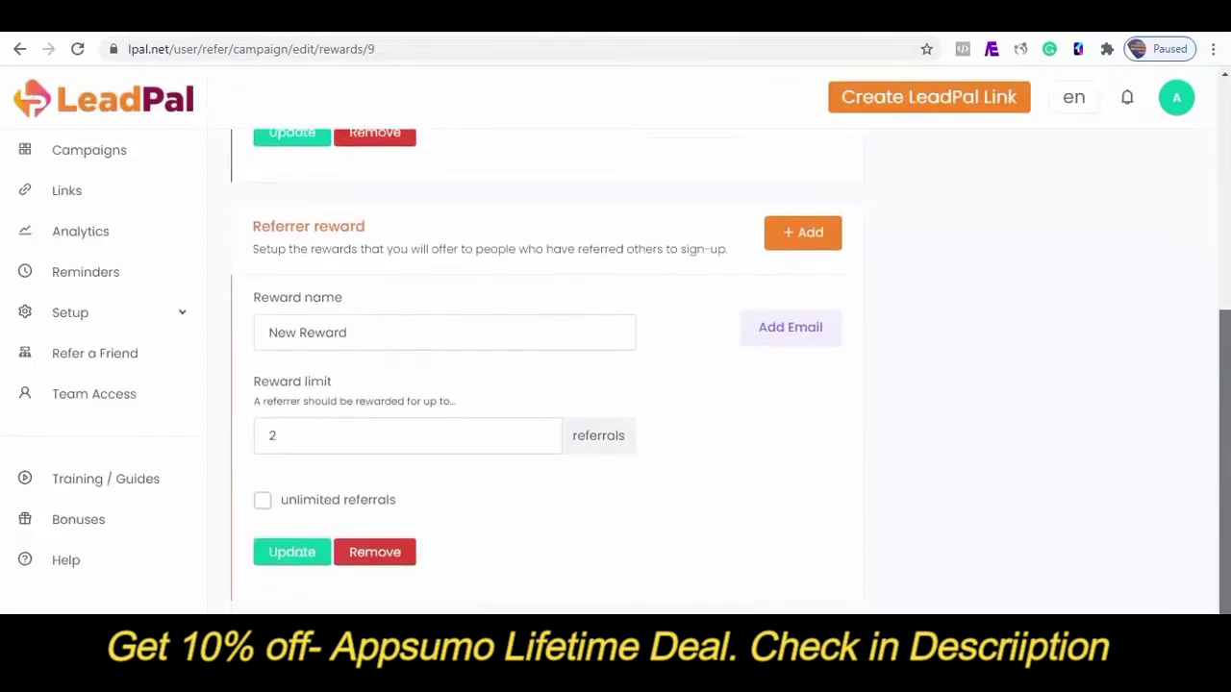
{"action": "left_click", "coordinate": [795, 329]}
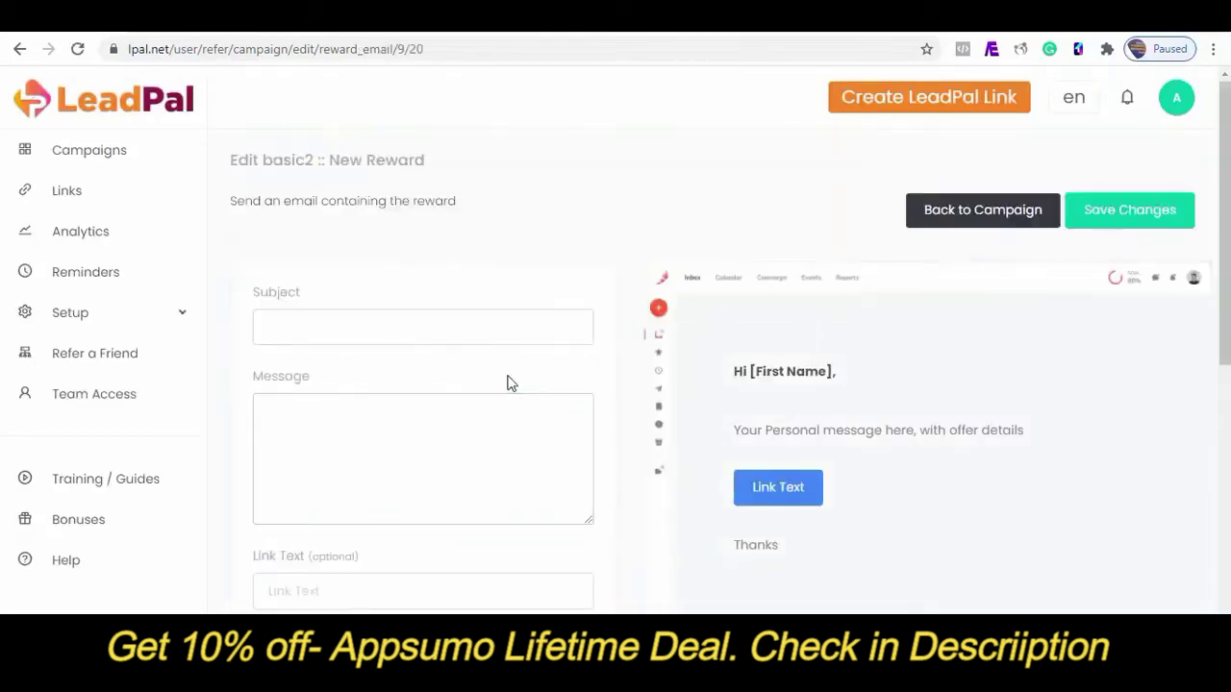
{"action": "left_click", "coordinate": [482, 339]}
{"action": "type", "text": "Your Second Reward"}
{"action": "left_click", "coordinate": [450, 442]}
{"action": "type", "text": "Once onv=ce"}
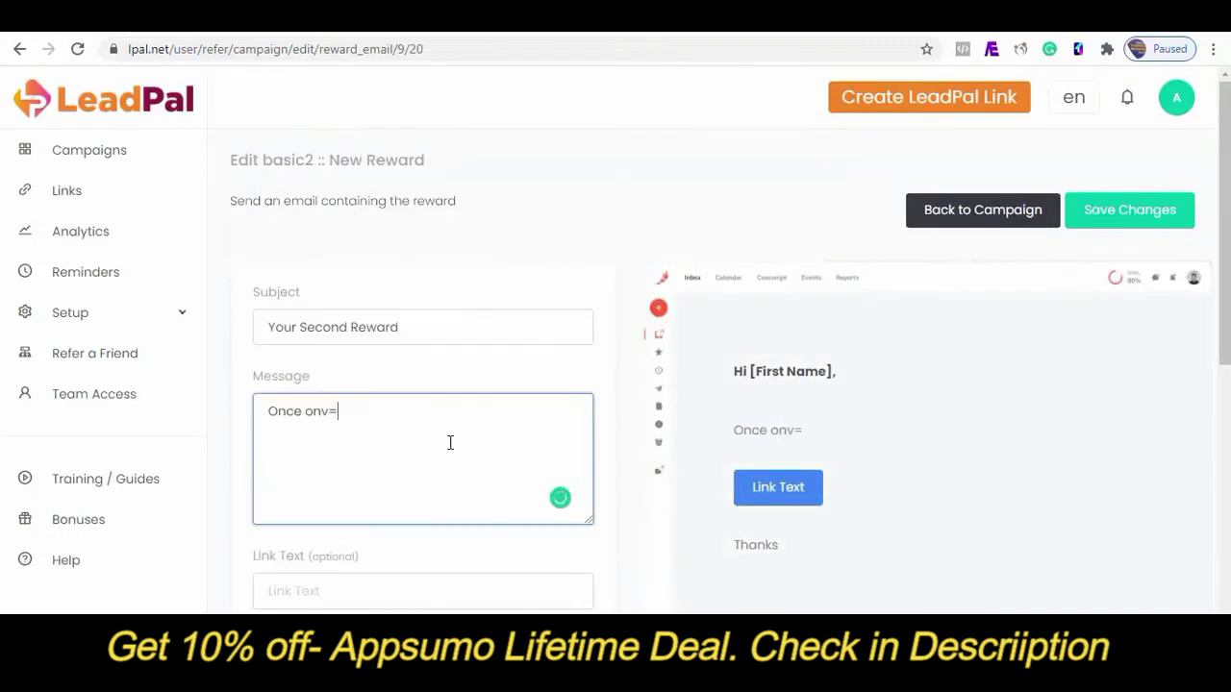
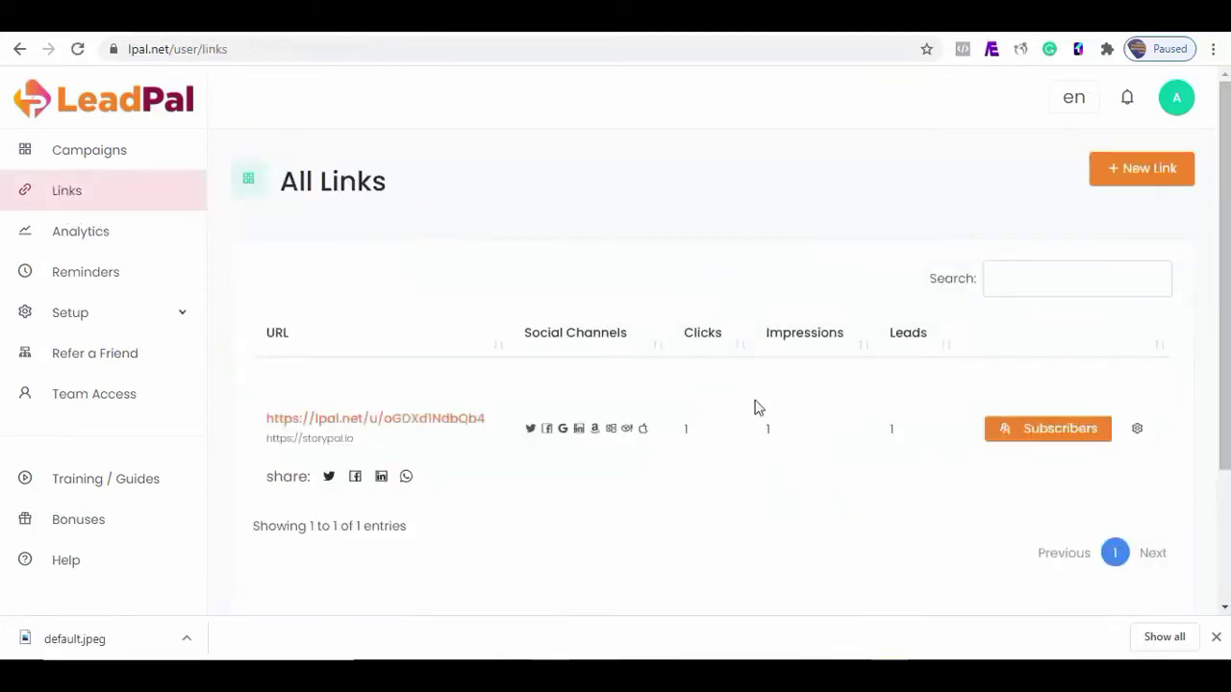
{"action": "left_click", "coordinate": [1139, 430]}
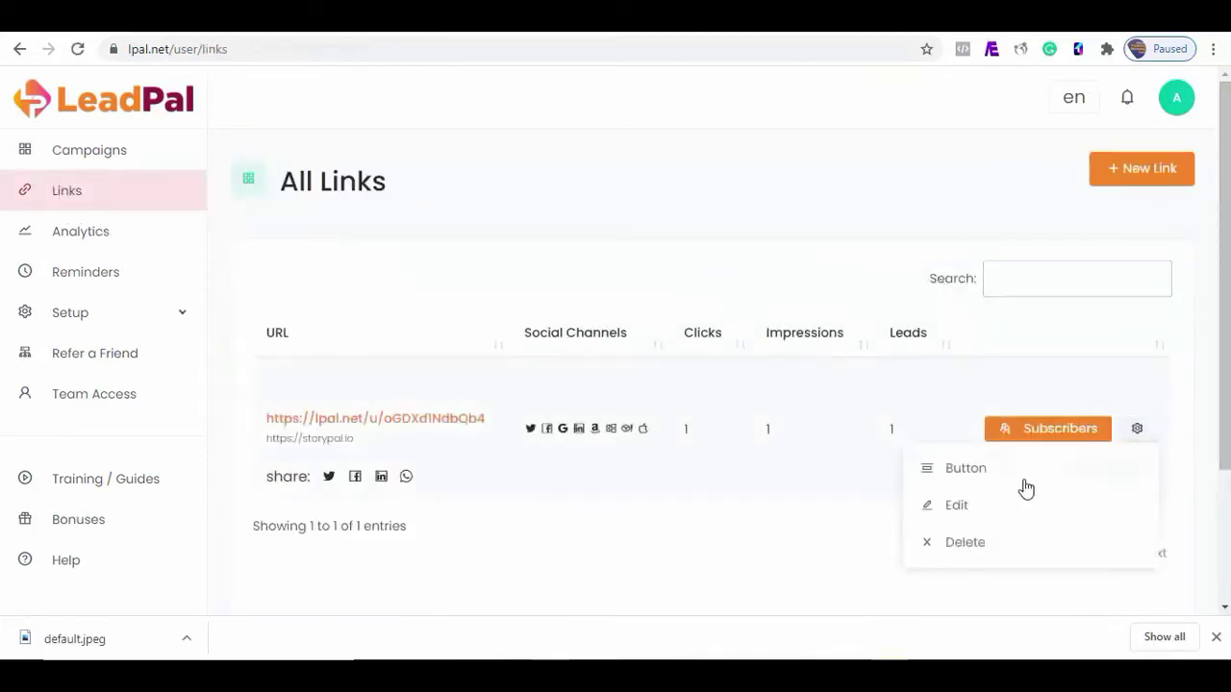
{"action": "left_click", "coordinate": [967, 506]}
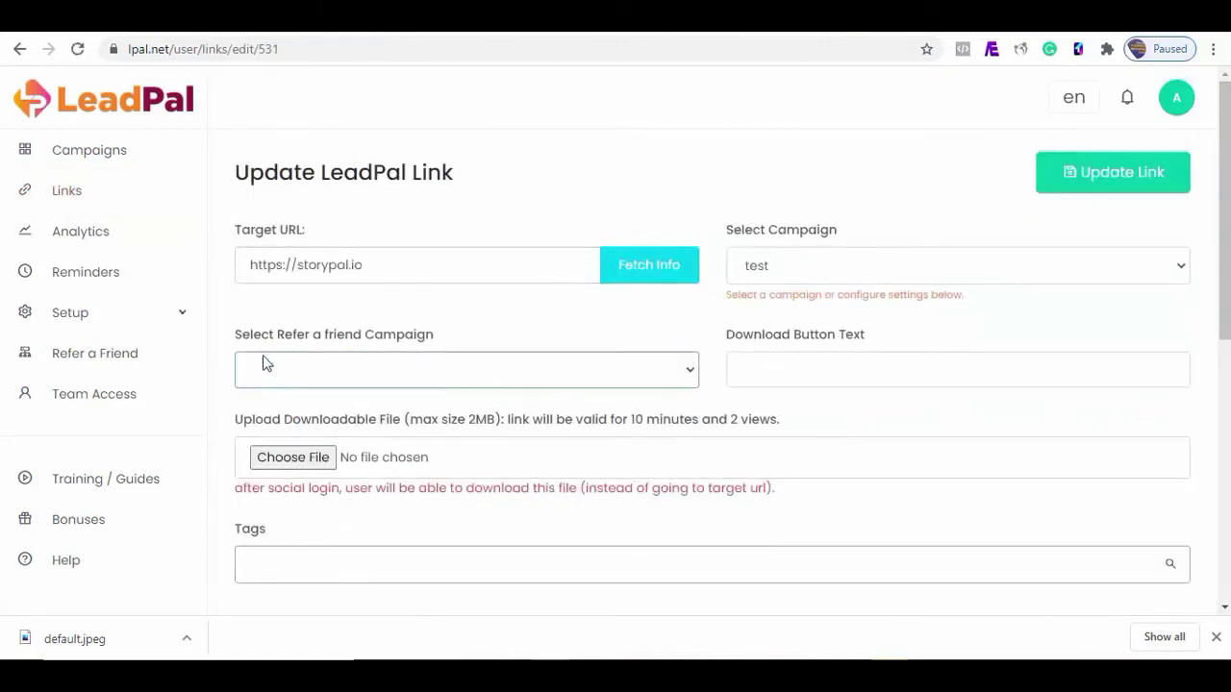
{"action": "left_click", "coordinate": [369, 377]}
{"action": "left_click", "coordinate": [294, 417]}
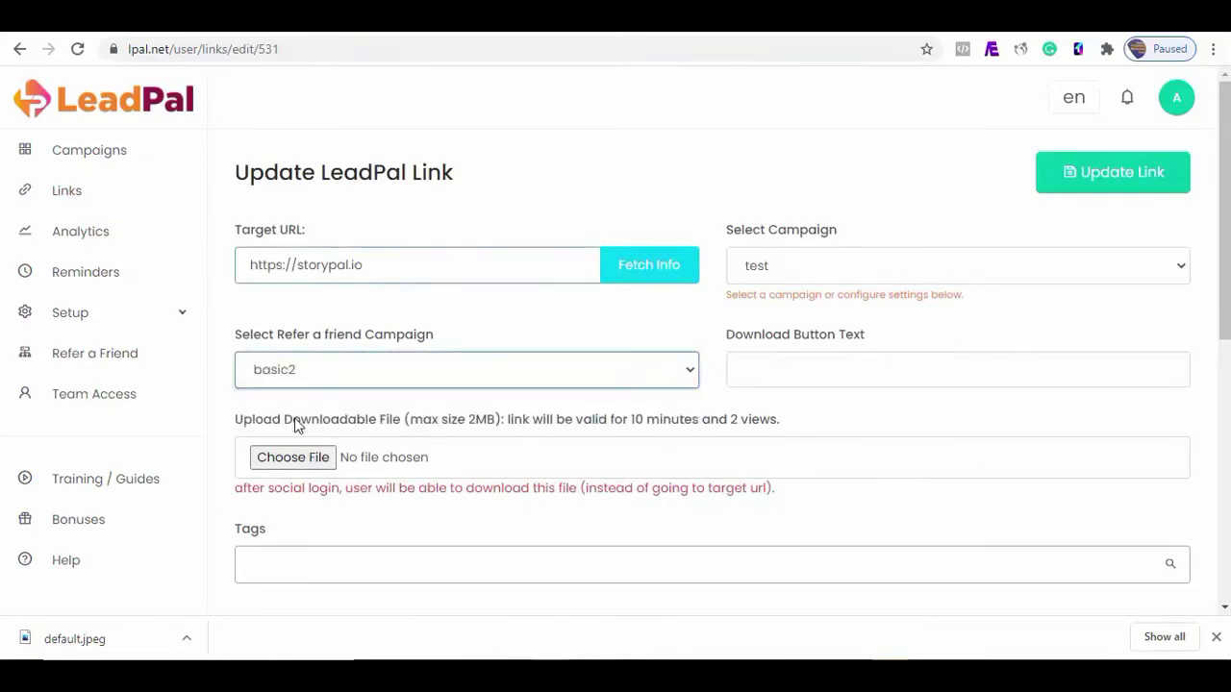
Set the link's download button text to "Download Your Ebook Here" and attach default.jpeg as the downloadable file
{"action": "key", "text": "Tab"}
{"action": "type", "text": "Dow"}
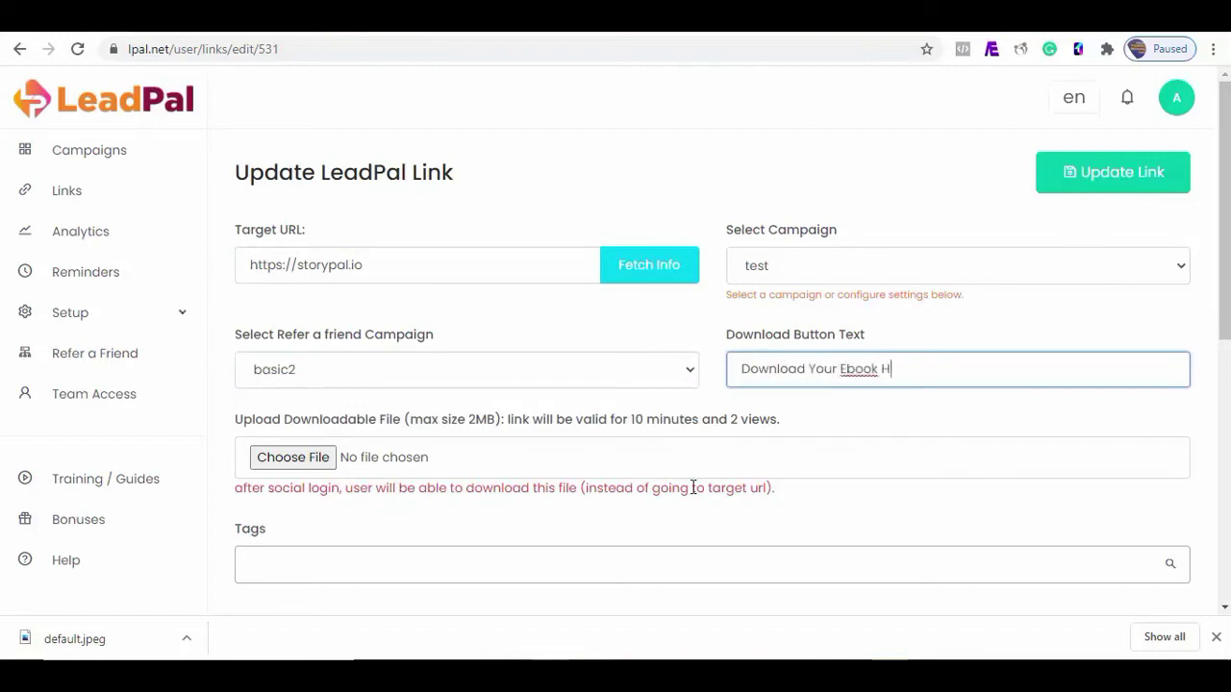
{"action": "left_click", "coordinate": [293, 459]}
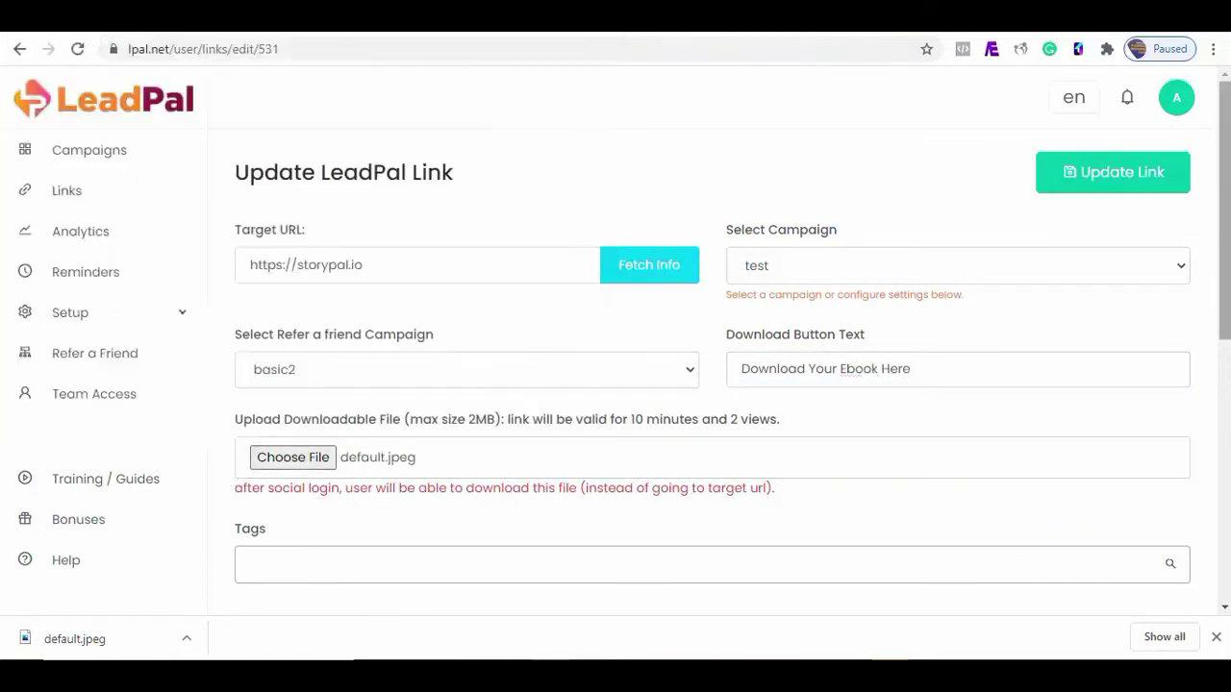
Set the page heading to "Click on any of the links below to download our new eBook" and fetch the target URL's meta info
{"action": "scroll", "coordinate": [712, 385], "scroll_direction": "down", "scroll_amount": 1}
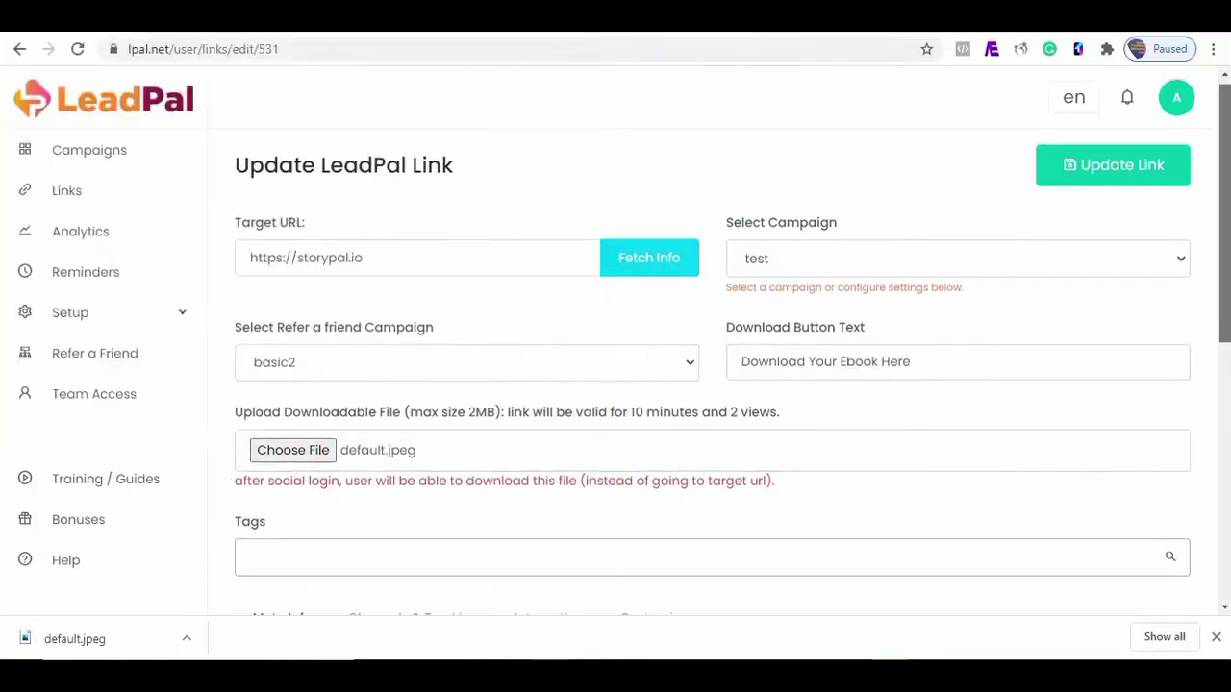
{"action": "scroll", "coordinate": [434, 359], "scroll_direction": "down", "scroll_amount": 4}
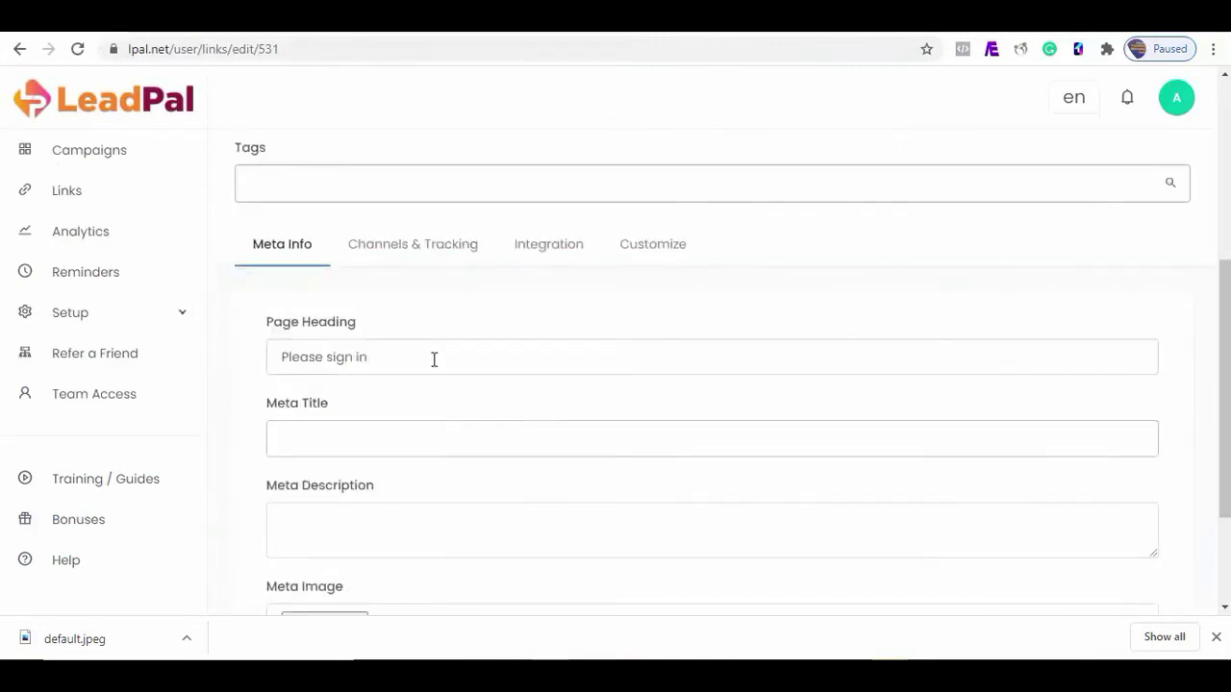
{"action": "left_click", "coordinate": [429, 359]}
{"action": "scroll", "coordinate": [384, 359], "scroll_direction": "up", "scroll_amount": 1}
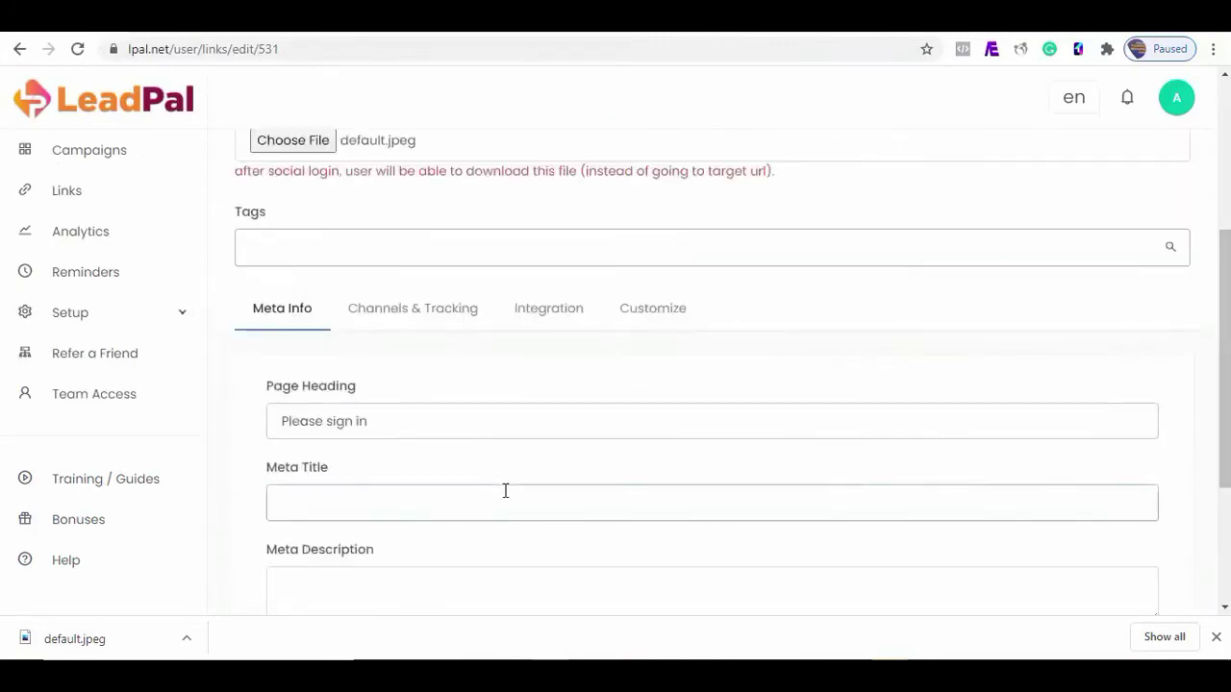
{"action": "triple_click", "coordinate": [335, 424]}
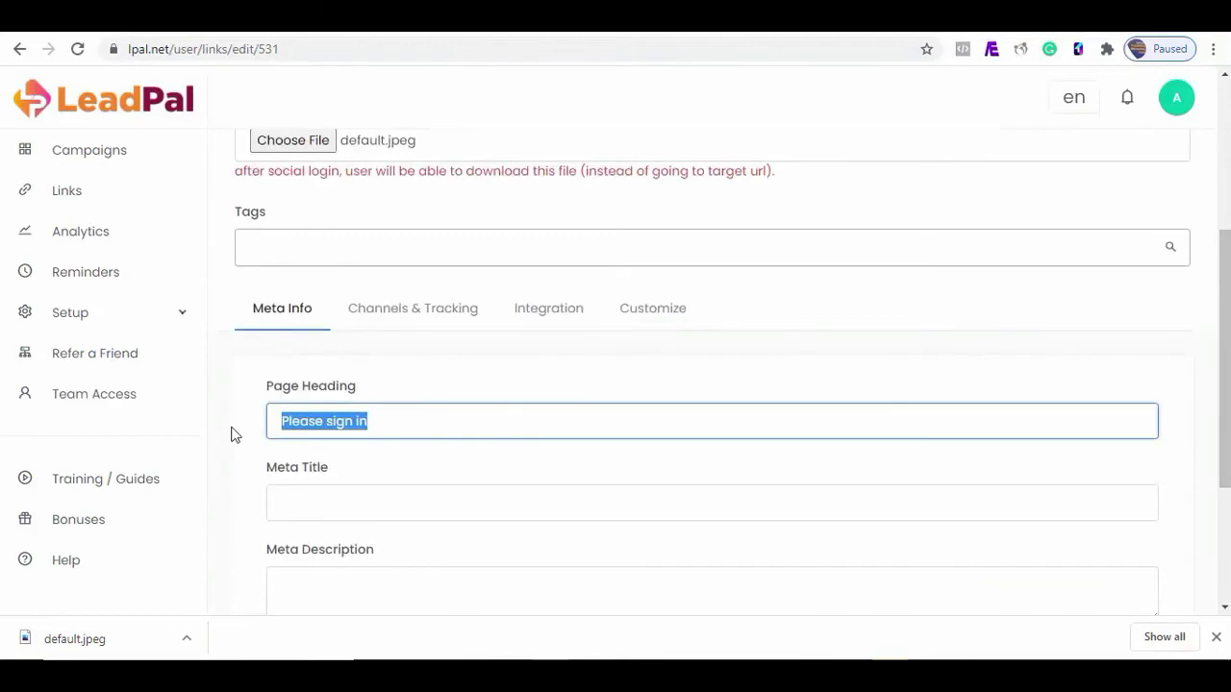
{"action": "key", "text": "BackSpace"}
{"action": "left_click", "coordinate": [325, 466]}
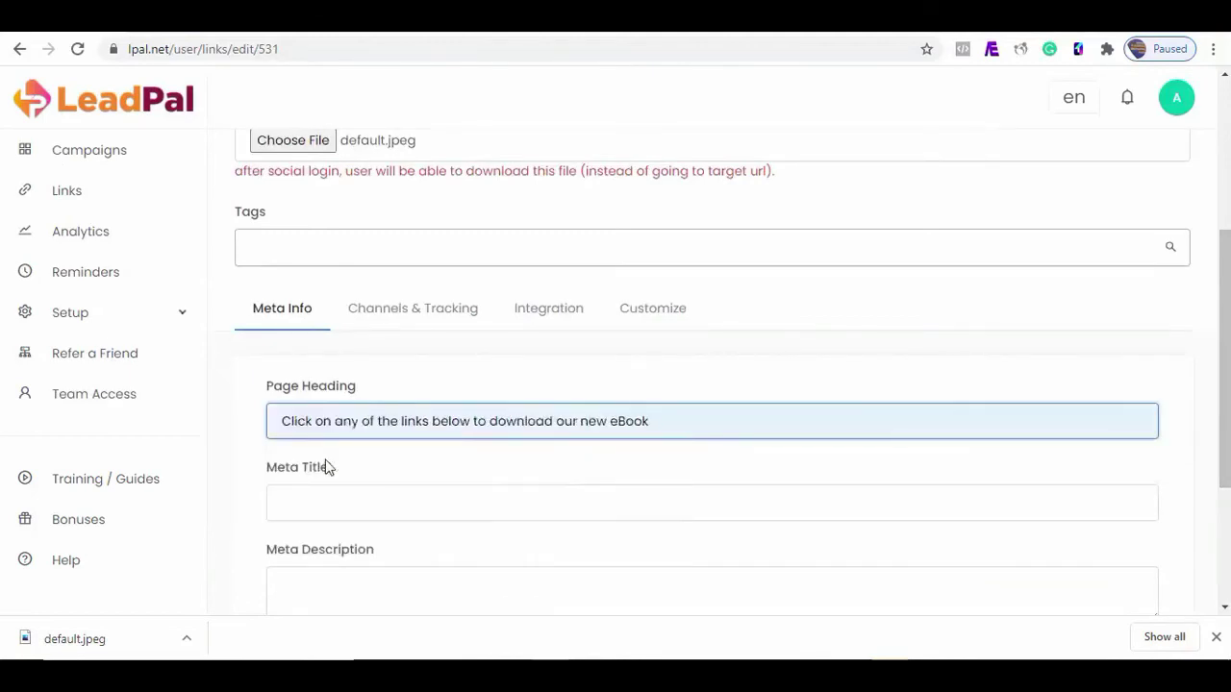
{"action": "left_click_drag", "start_coordinate": [1228, 307], "coordinate": [1228, 201]}
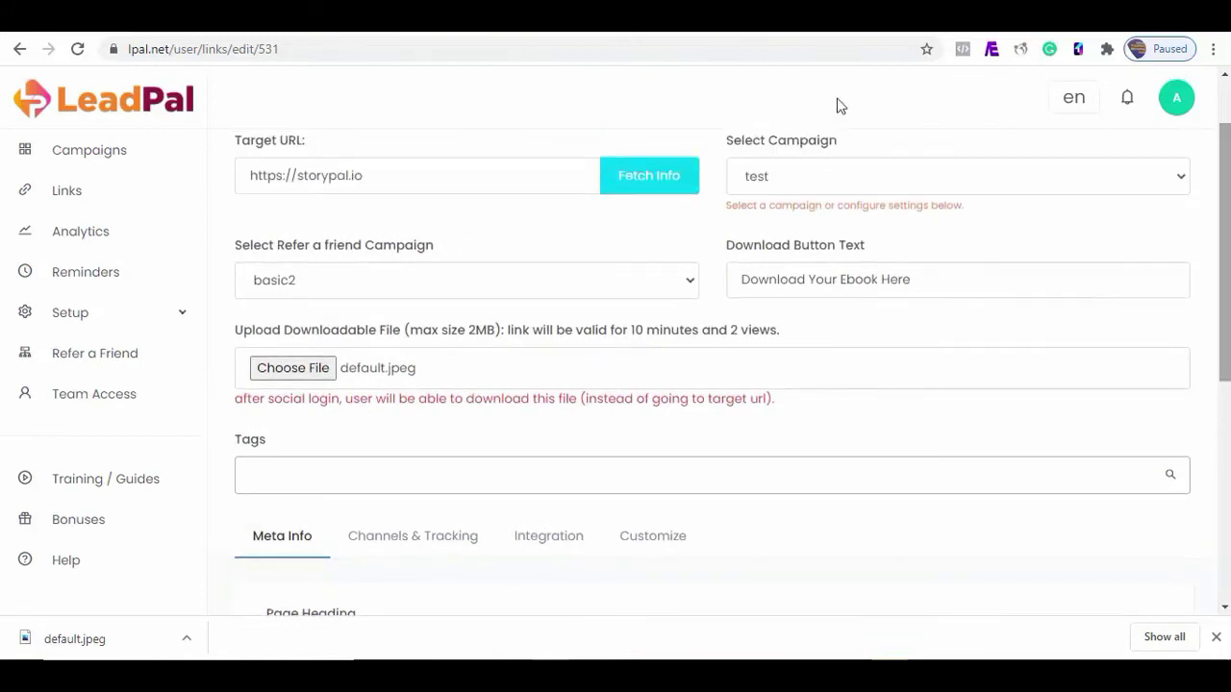
{"action": "left_click", "coordinate": [670, 179]}
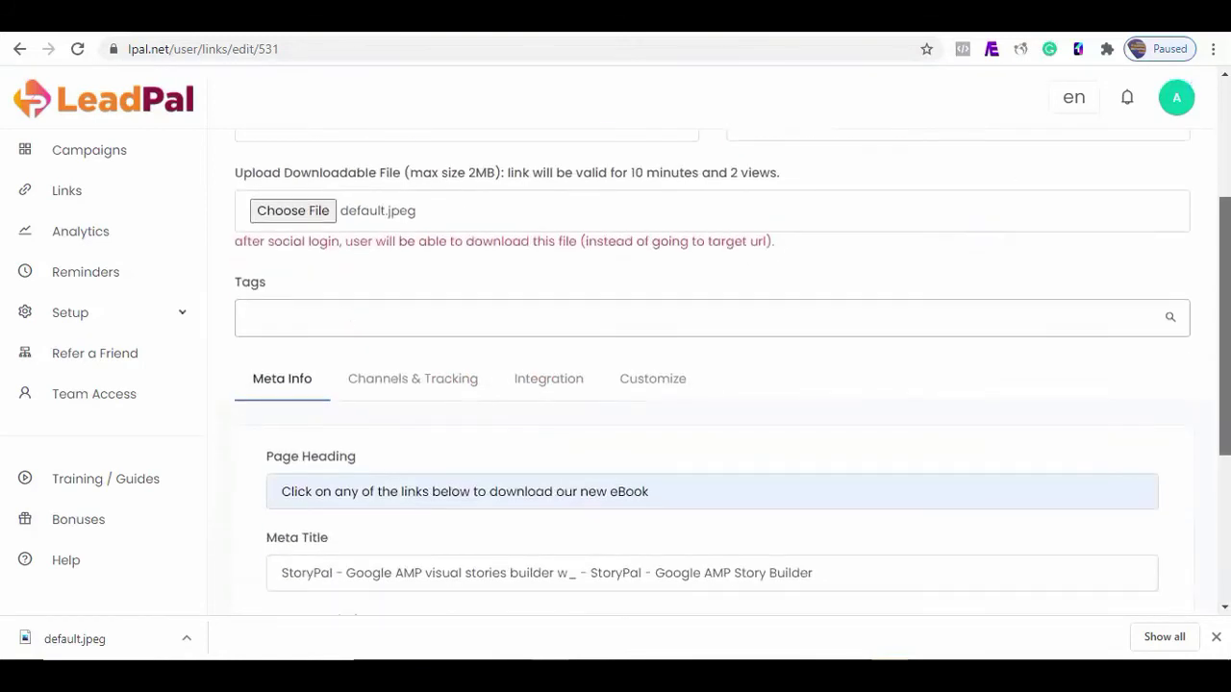
Customize the link page with a bright yellow background color and save the updated link
{"action": "left_click_drag", "start_coordinate": [1224, 274], "coordinate": [1224, 337]}
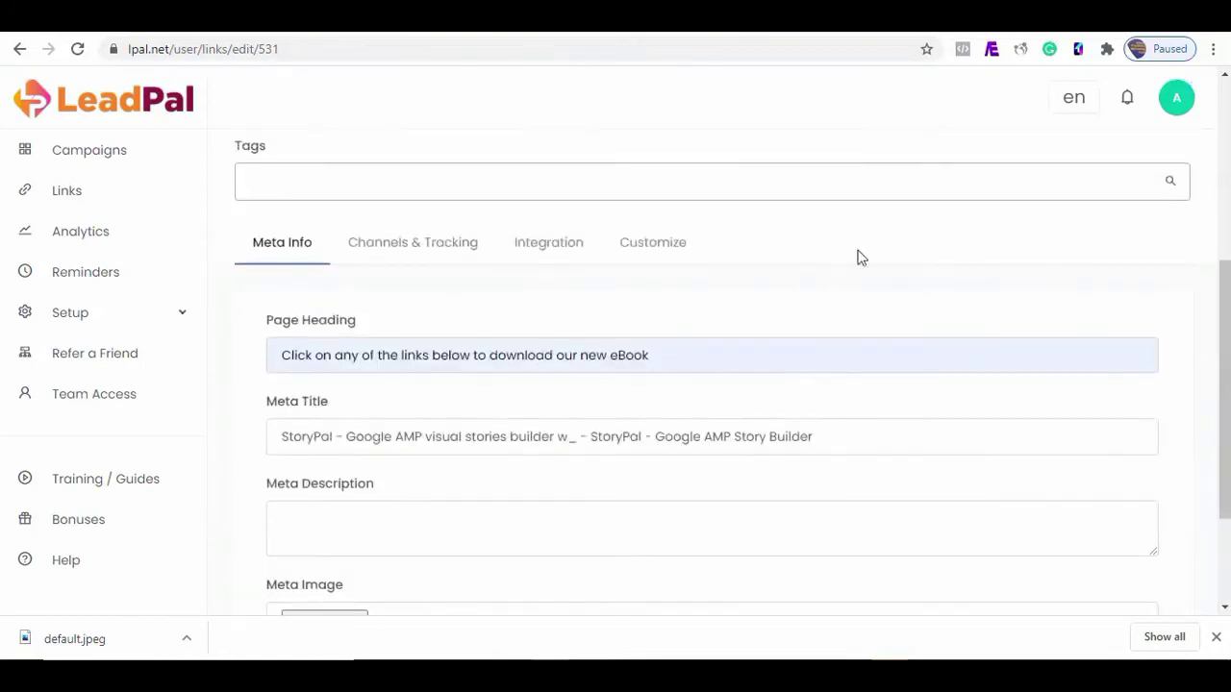
{"action": "left_click", "coordinate": [670, 247]}
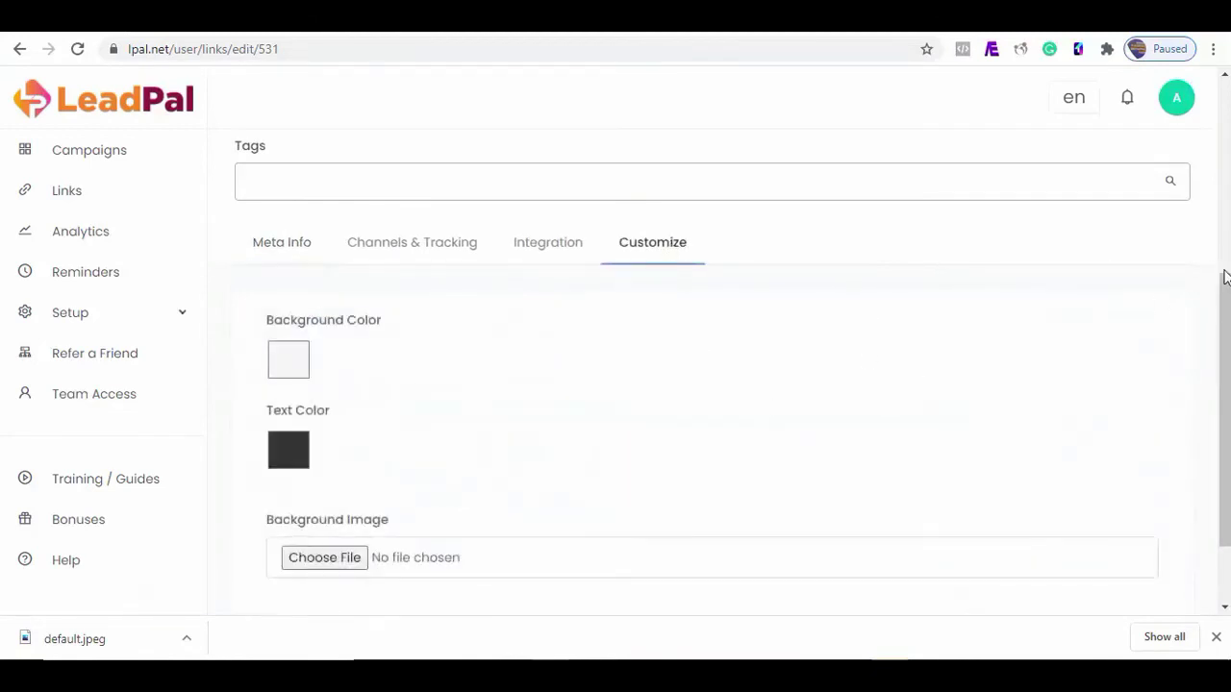
{"action": "left_click_drag", "start_coordinate": [1224, 276], "coordinate": [1224, 299]}
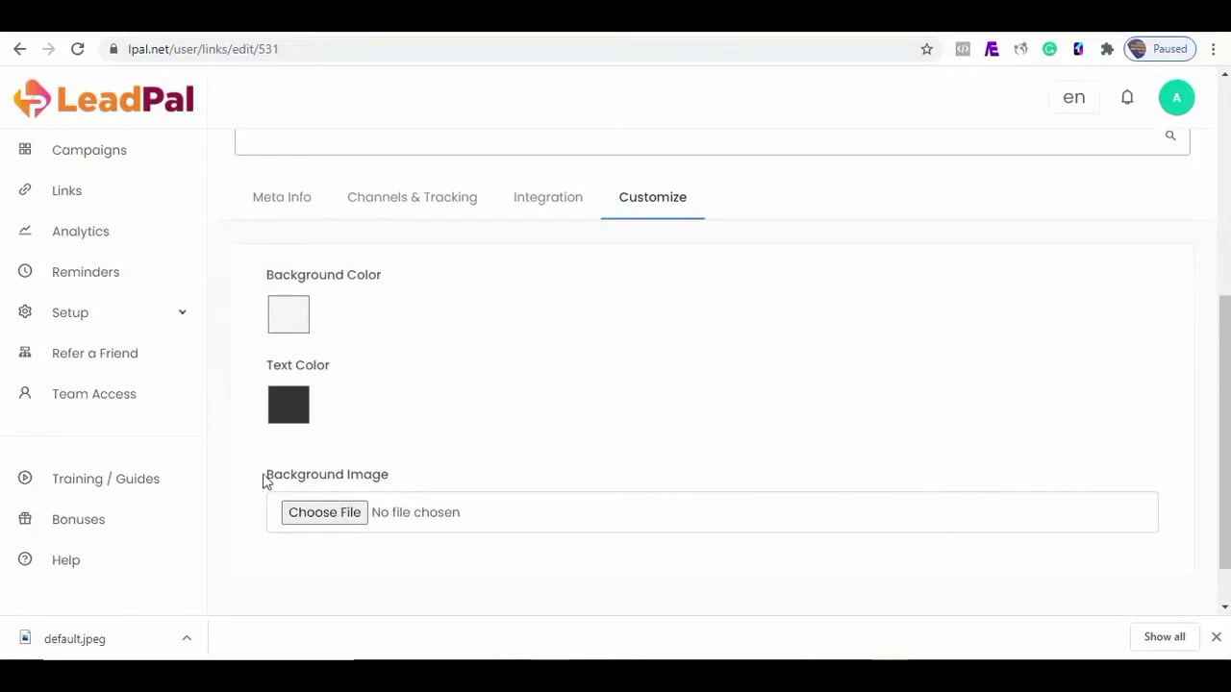
{"action": "left_click", "coordinate": [289, 314]}
{"action": "left_click_drag", "start_coordinate": [424, 346], "coordinate": [417, 345]}
{"action": "left_click", "coordinate": [448, 307]}
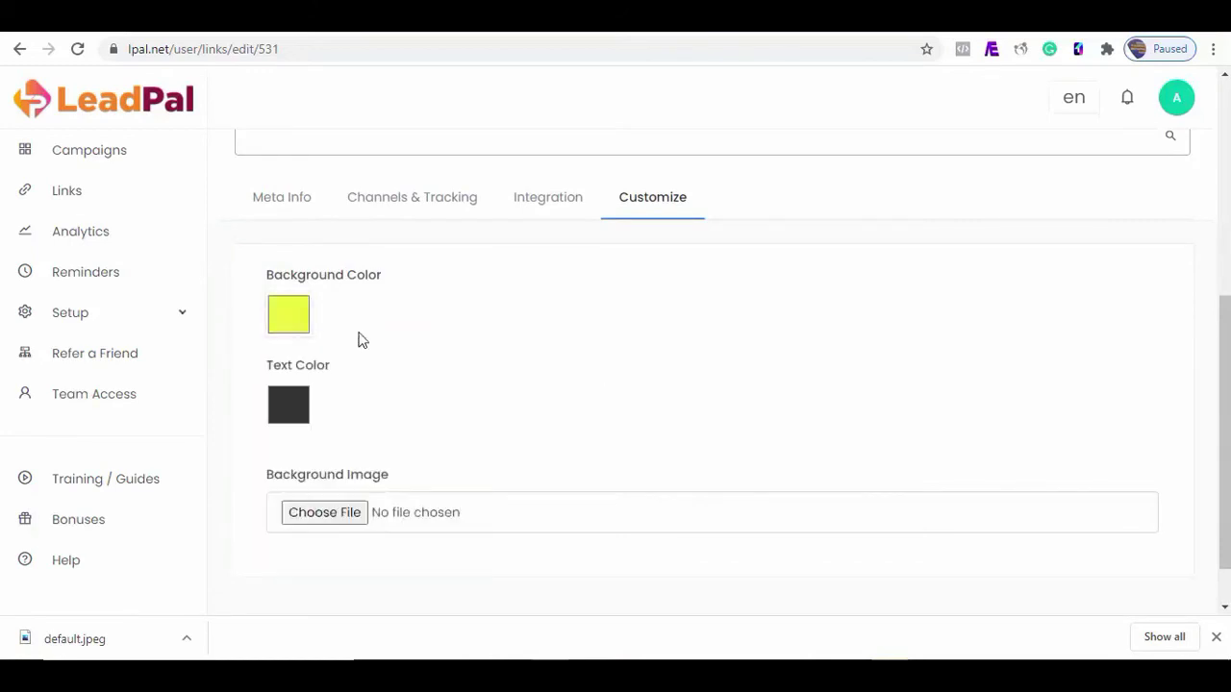
{"action": "scroll", "coordinate": [357, 338], "scroll_direction": "up", "scroll_amount": 5}
{"action": "left_click", "coordinate": [1111, 172]}
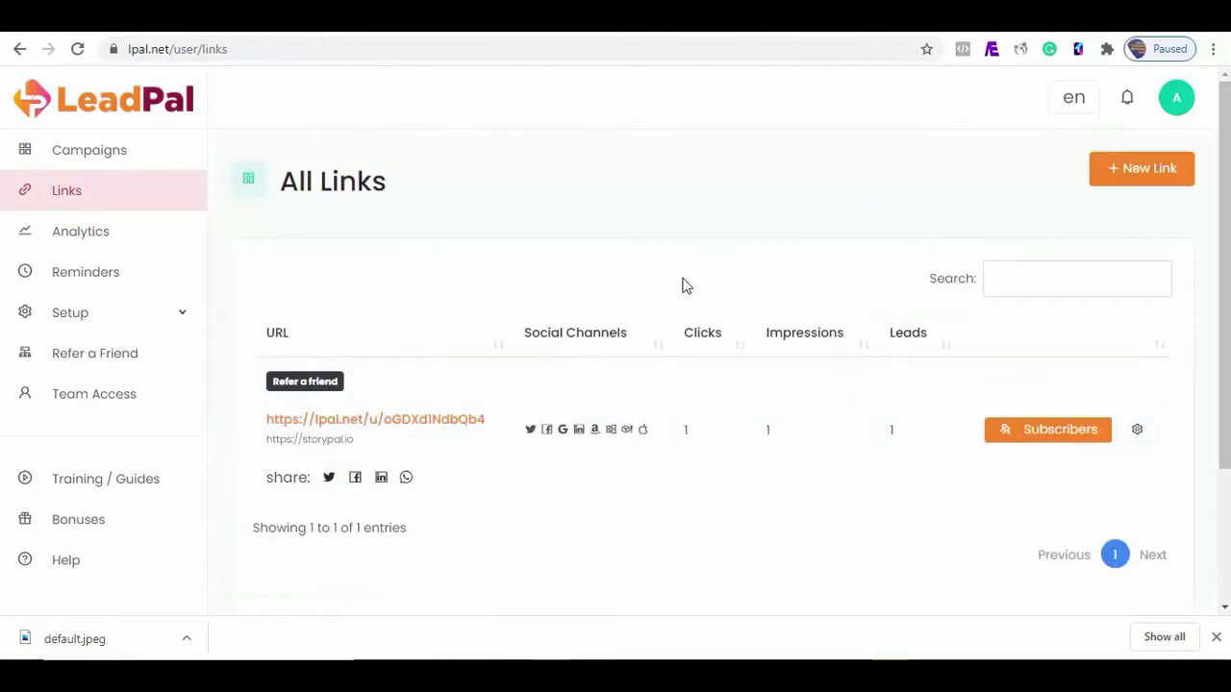
Open the updated link's social login page, show its cookie categories, and accept the cookies
{"action": "left_click", "coordinate": [455, 426]}
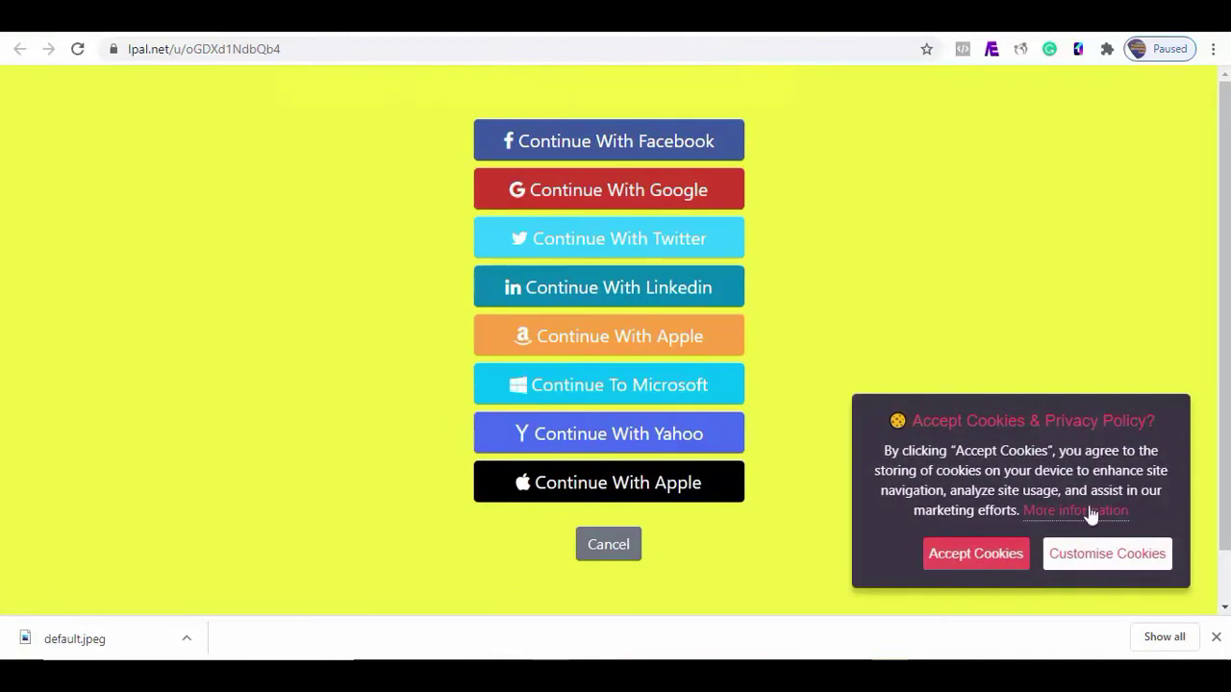
{"action": "left_click", "coordinate": [1089, 557]}
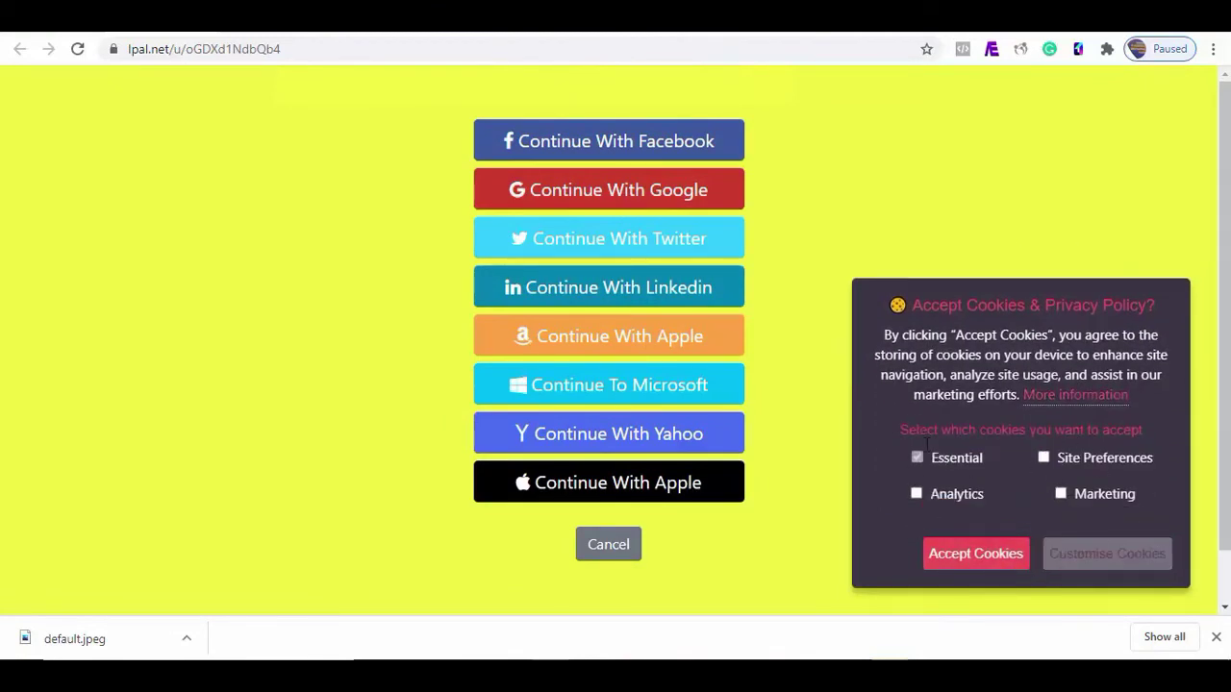
{"action": "left_click", "coordinate": [1007, 574]}
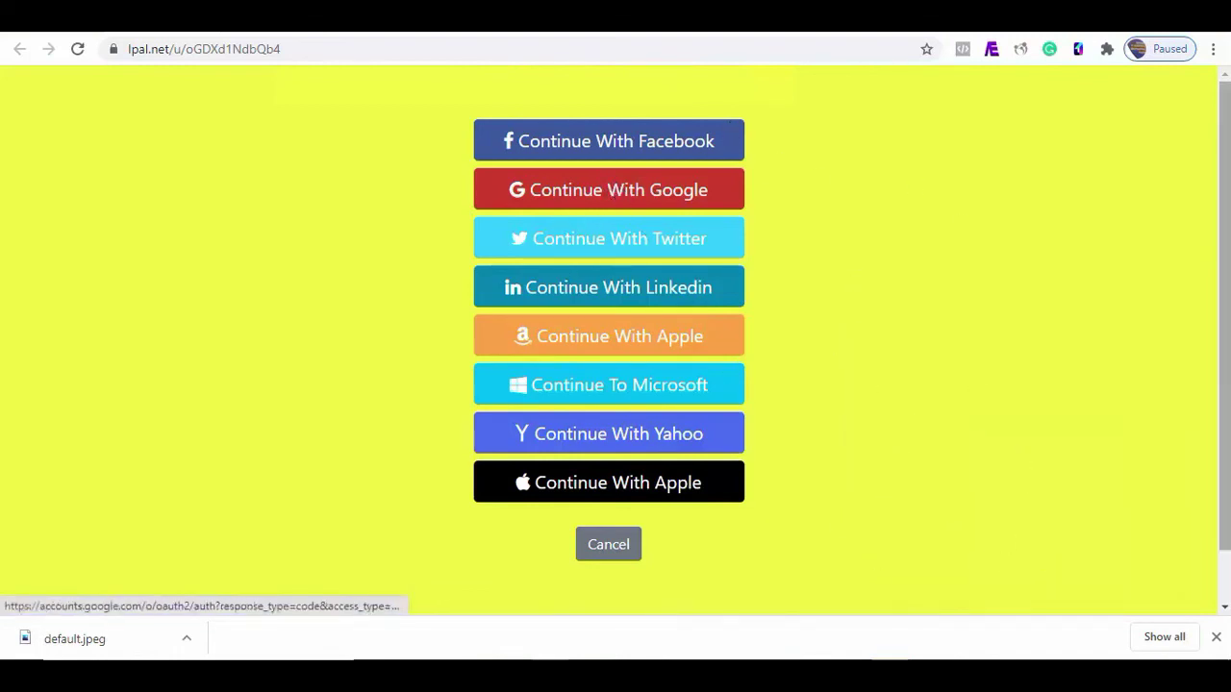
Log in through Google with an existing account and examine the share options on the Refer a Friend page
{"action": "left_click", "coordinate": [620, 204]}
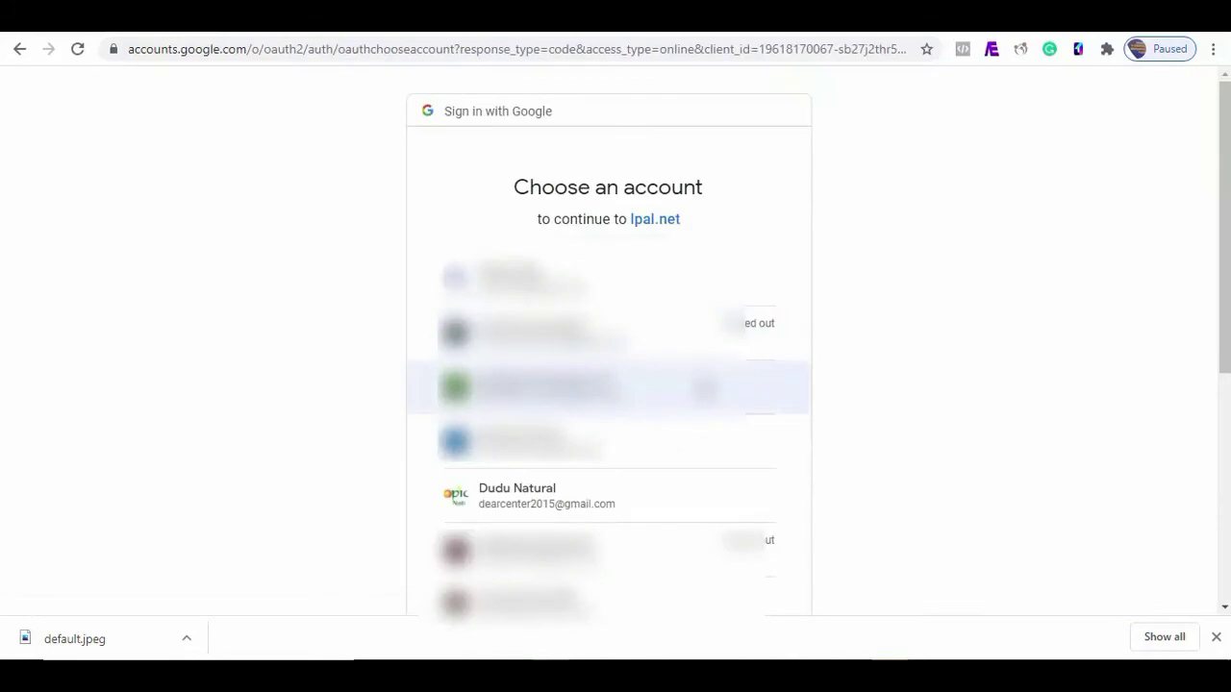
{"action": "left_click", "coordinate": [685, 395]}
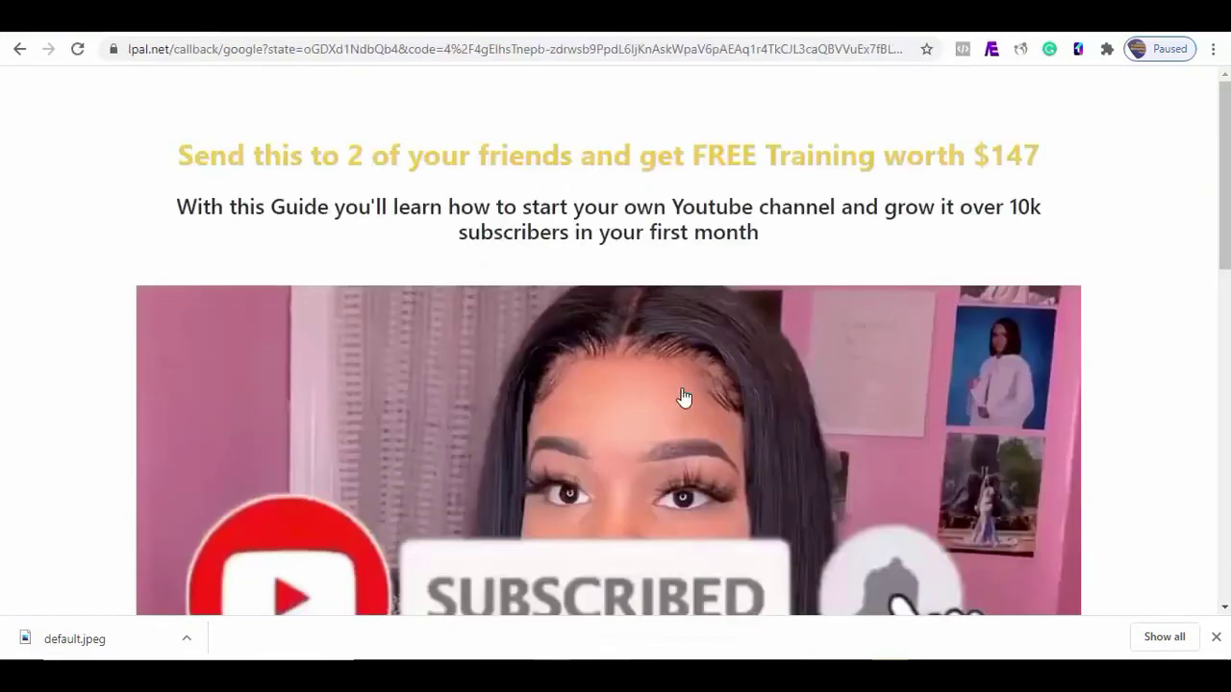
{"action": "scroll", "coordinate": [683, 397], "scroll_direction": "down", "scroll_amount": 5}
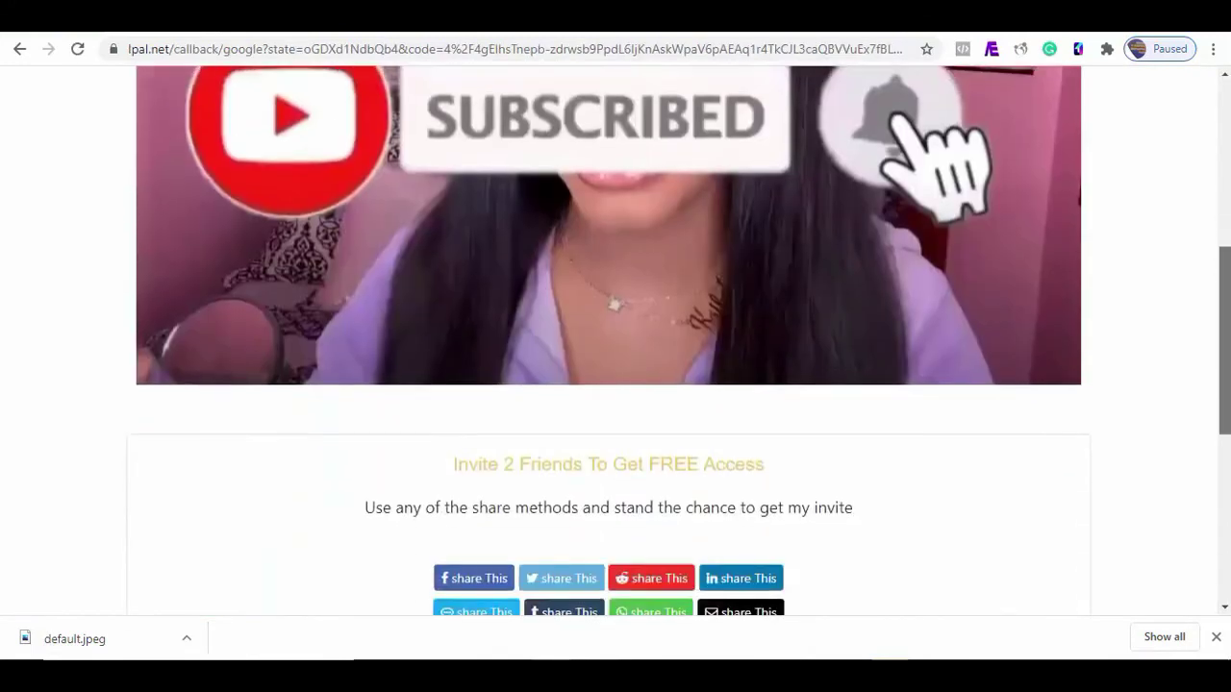
{"action": "left_click_drag", "start_coordinate": [1225, 304], "coordinate": [1225, 363]}
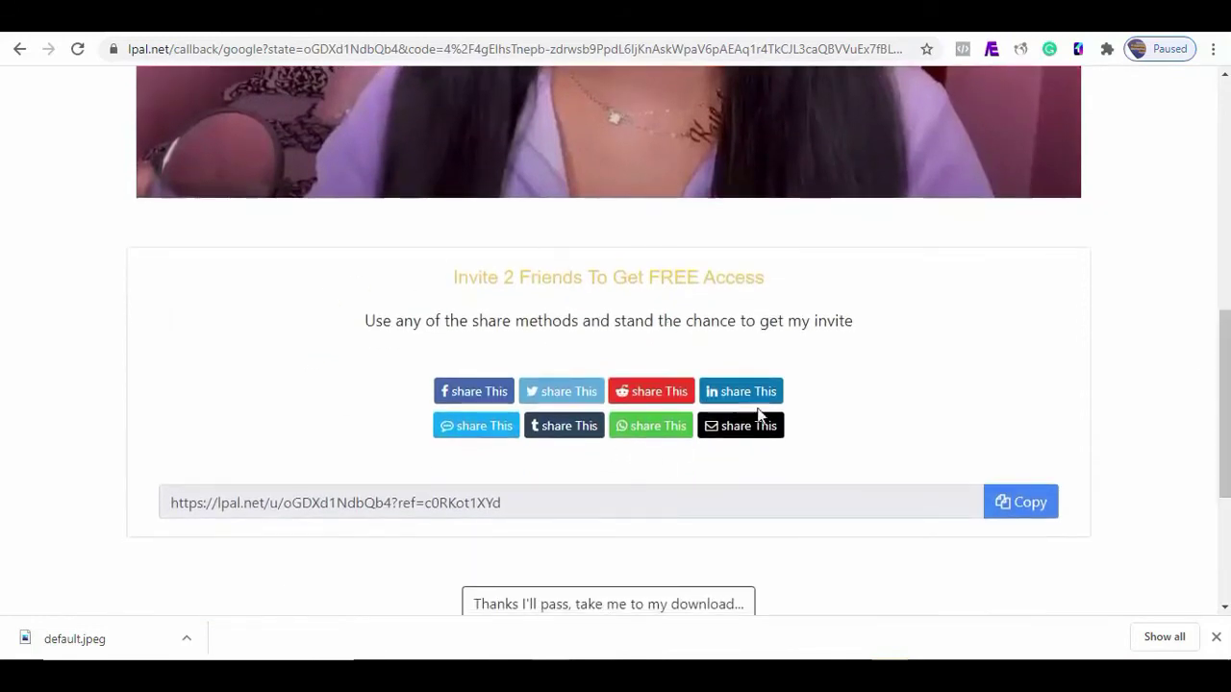
Share the referral link on Facebook by posting it publicly to the News Feed, and close the share window
{"action": "left_click", "coordinate": [469, 402]}
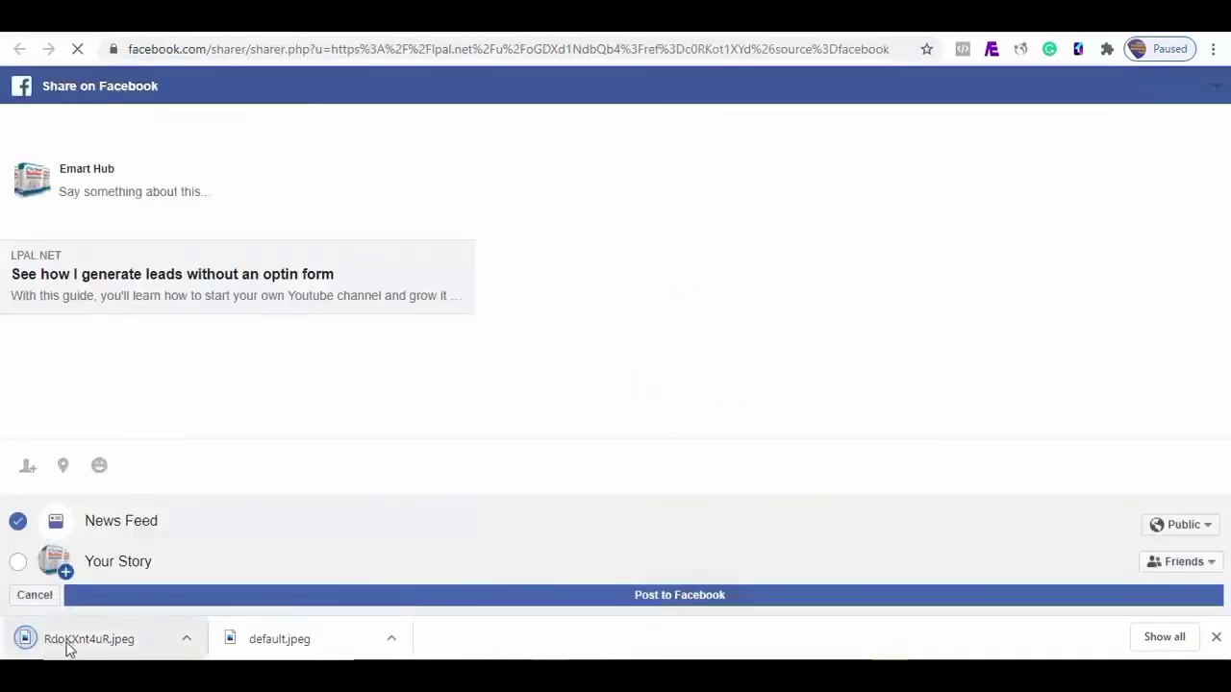
{"action": "left_click", "coordinate": [716, 596]}
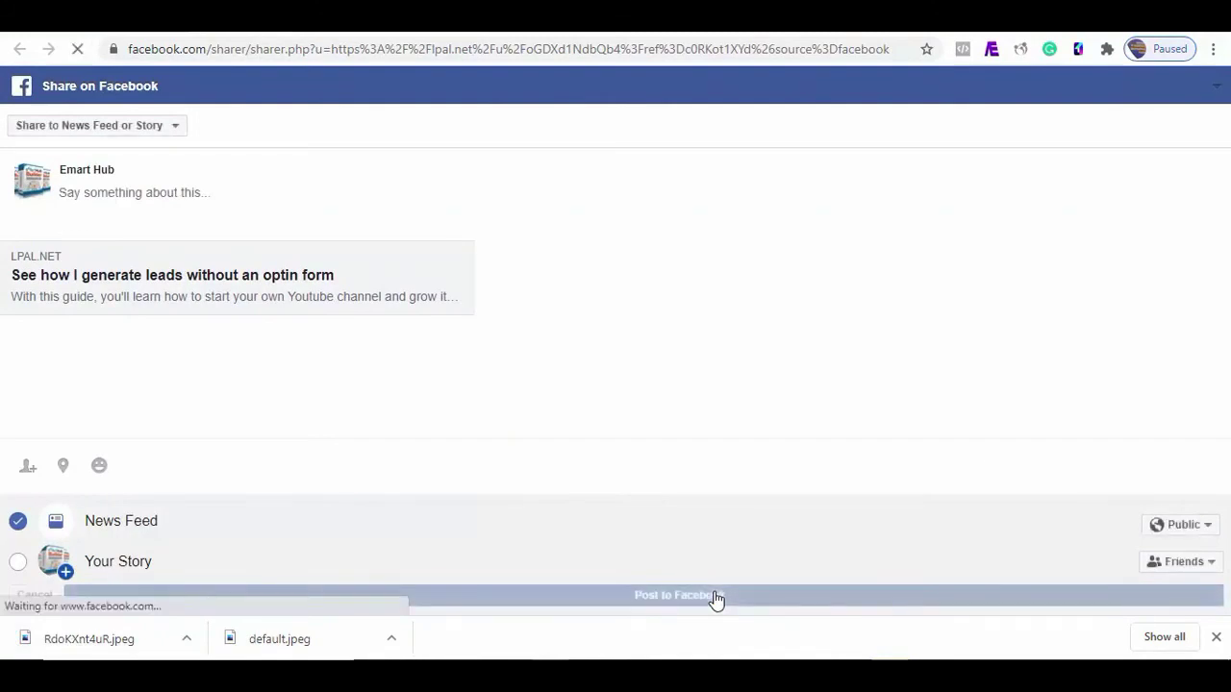
{"action": "key", "text": "ctrl+w"}
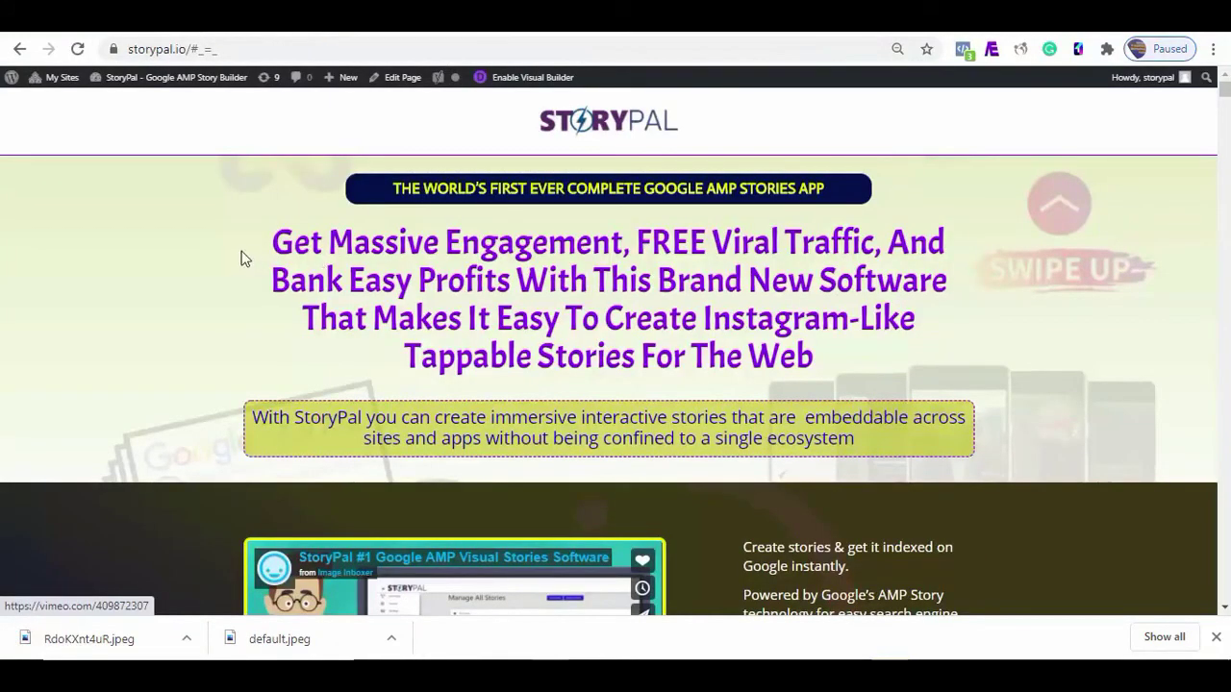
Return to LeadPal's All Links page and refresh it to check the link's clicks, impressions and leads
{"action": "left_click", "coordinate": [65, 31]}
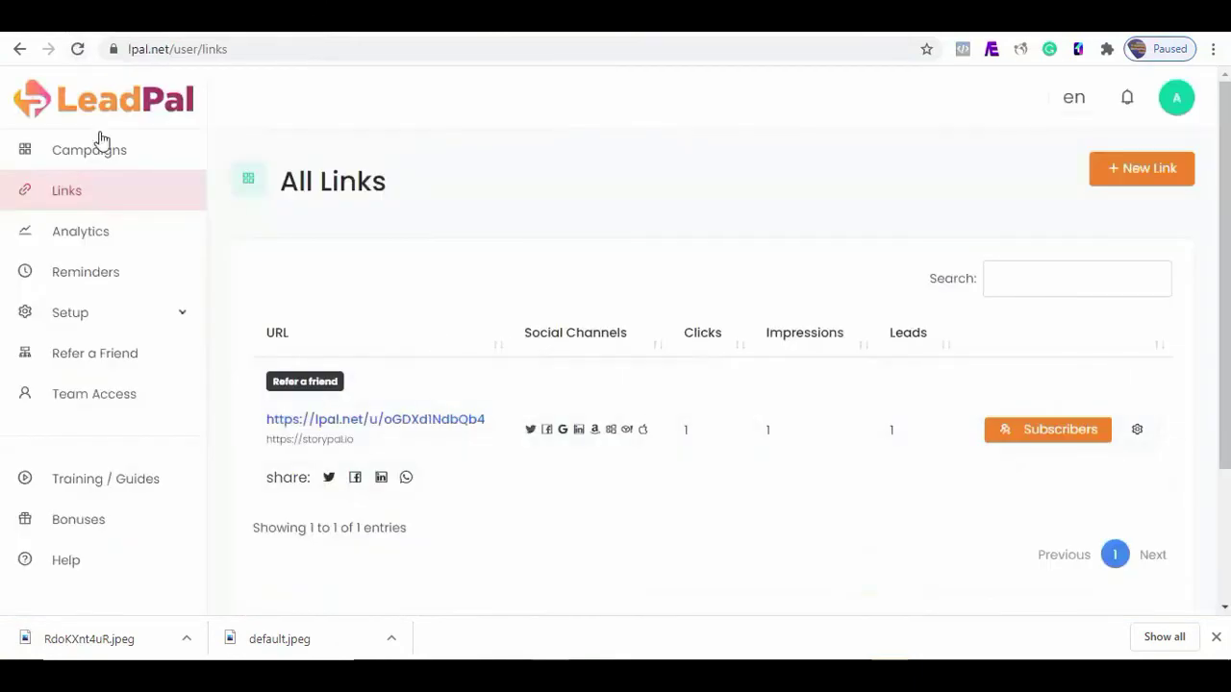
{"action": "key", "text": "F5"}
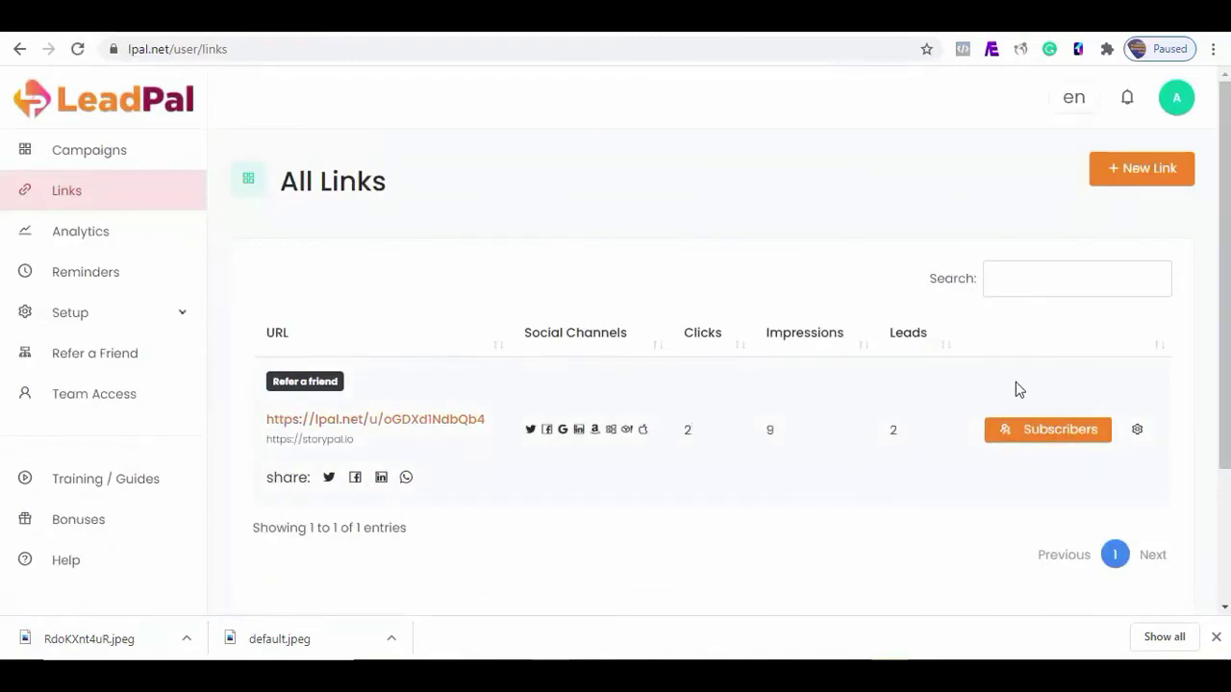
{"action": "scroll", "coordinate": [1223, 279], "scroll_direction": "down", "scroll_amount": 1}
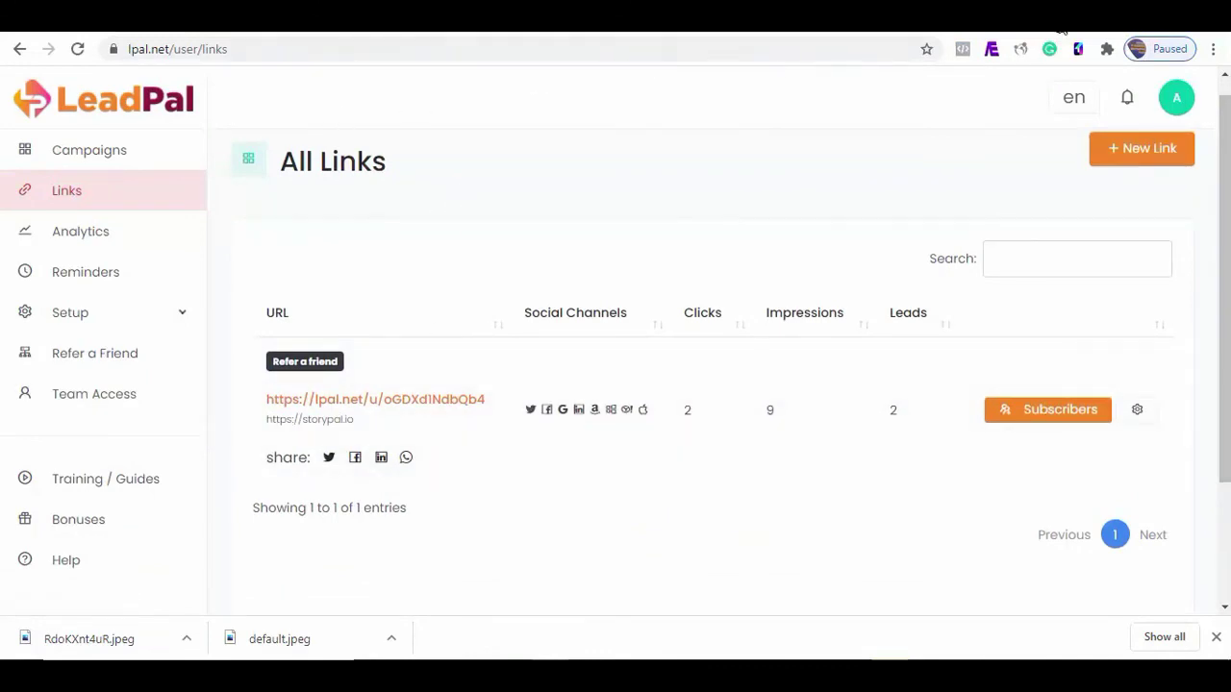
Switch to facebook.com in a new browser tab and view the shared referral post on the profile
{"action": "key", "text": "ctrl+t"}
{"action": "left_click", "coordinate": [555, 48]}
{"action": "type", "text": "facebook.com"}
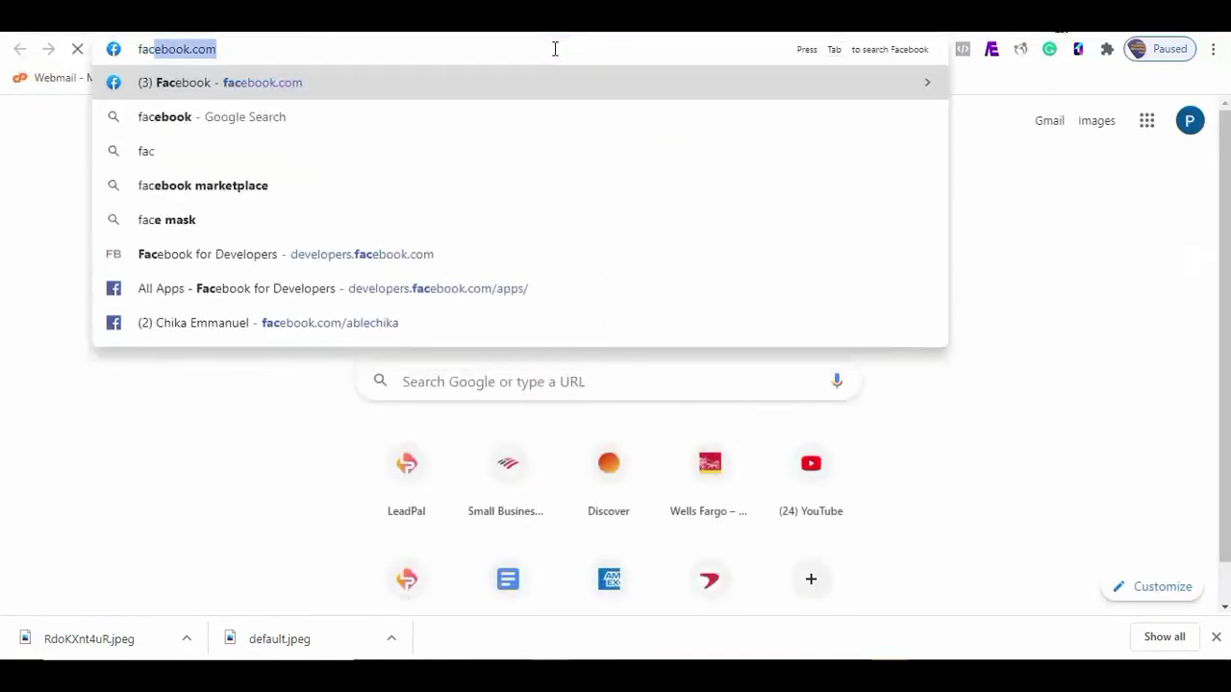
{"action": "key", "text": "Return"}
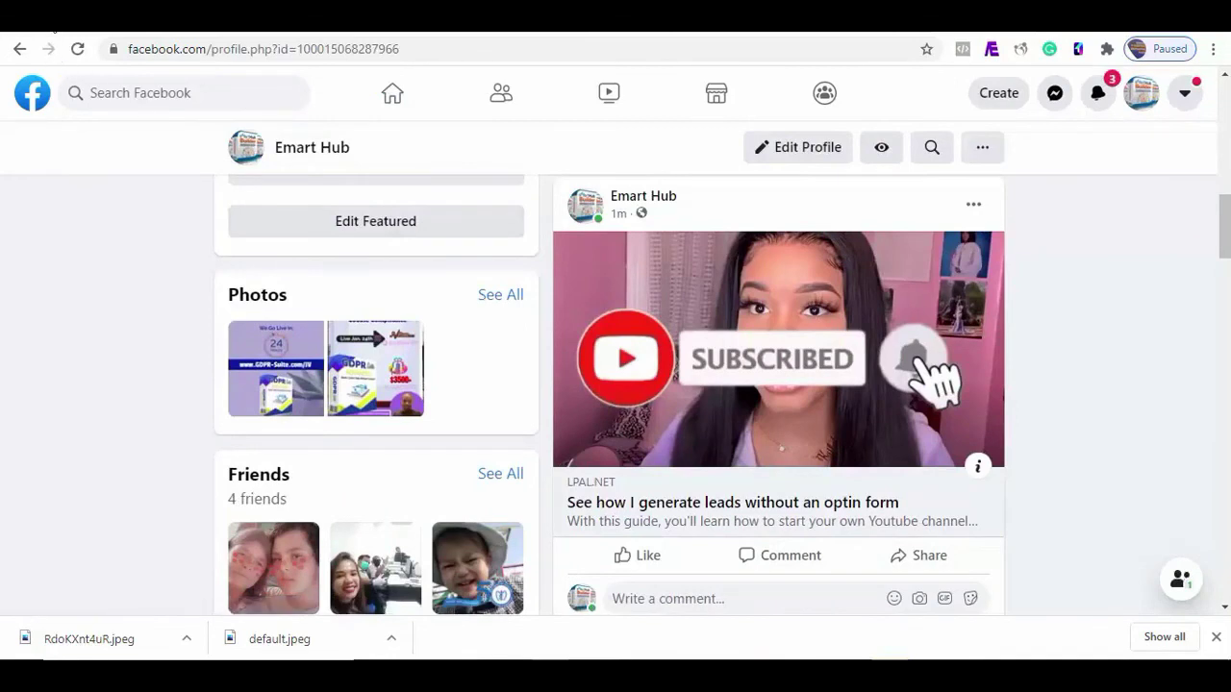
Return to LeadPal and examine the basic2 Refer a Friend campaign's participant, referral, reward and share statistics
{"action": "left_click", "coordinate": [53, 25]}
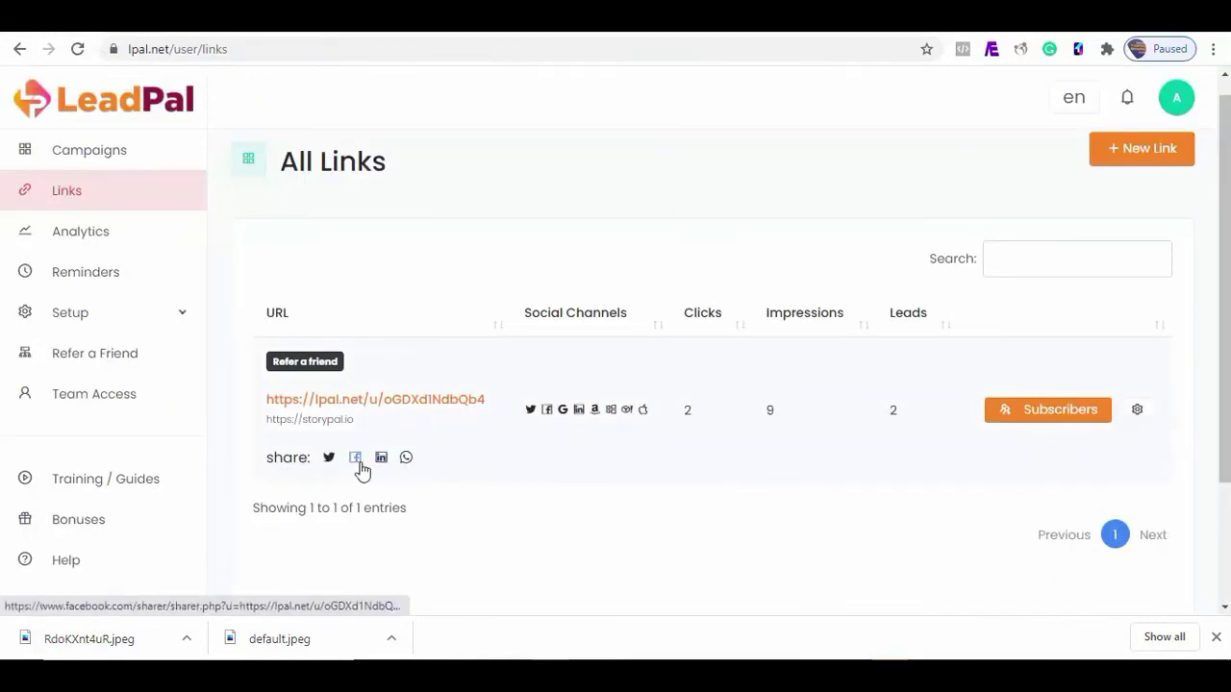
{"action": "left_click", "coordinate": [305, 362]}
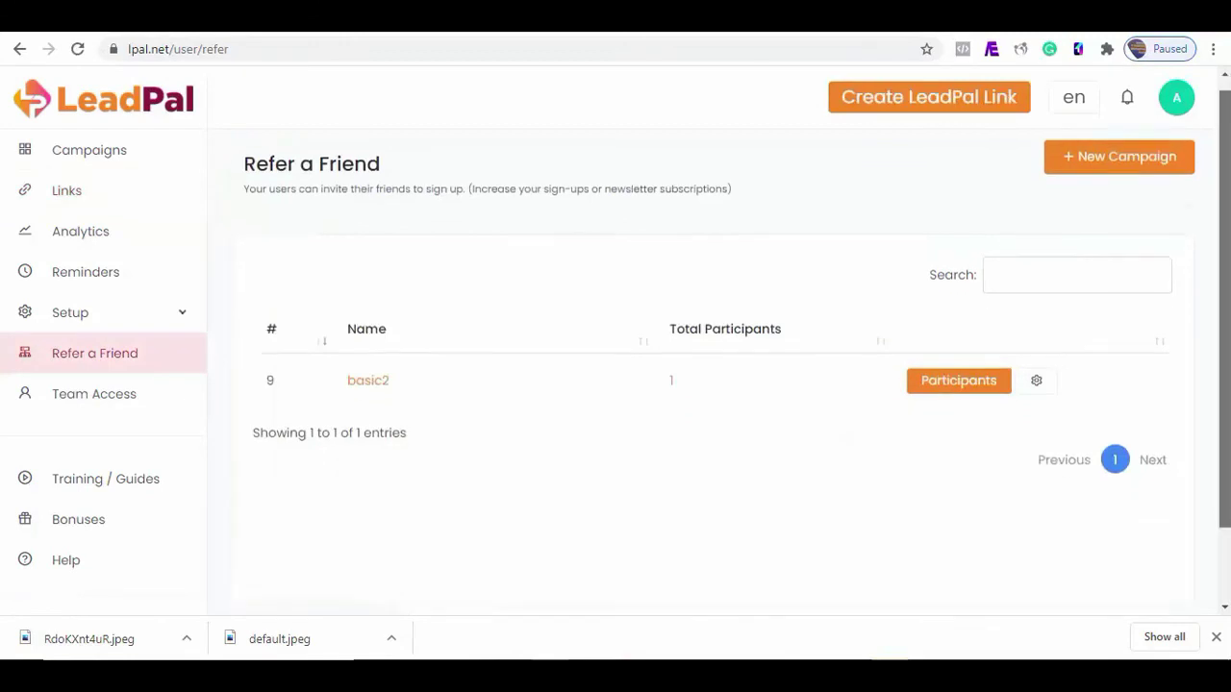
{"action": "scroll", "coordinate": [737, 305], "scroll_direction": "down", "scroll_amount": 1}
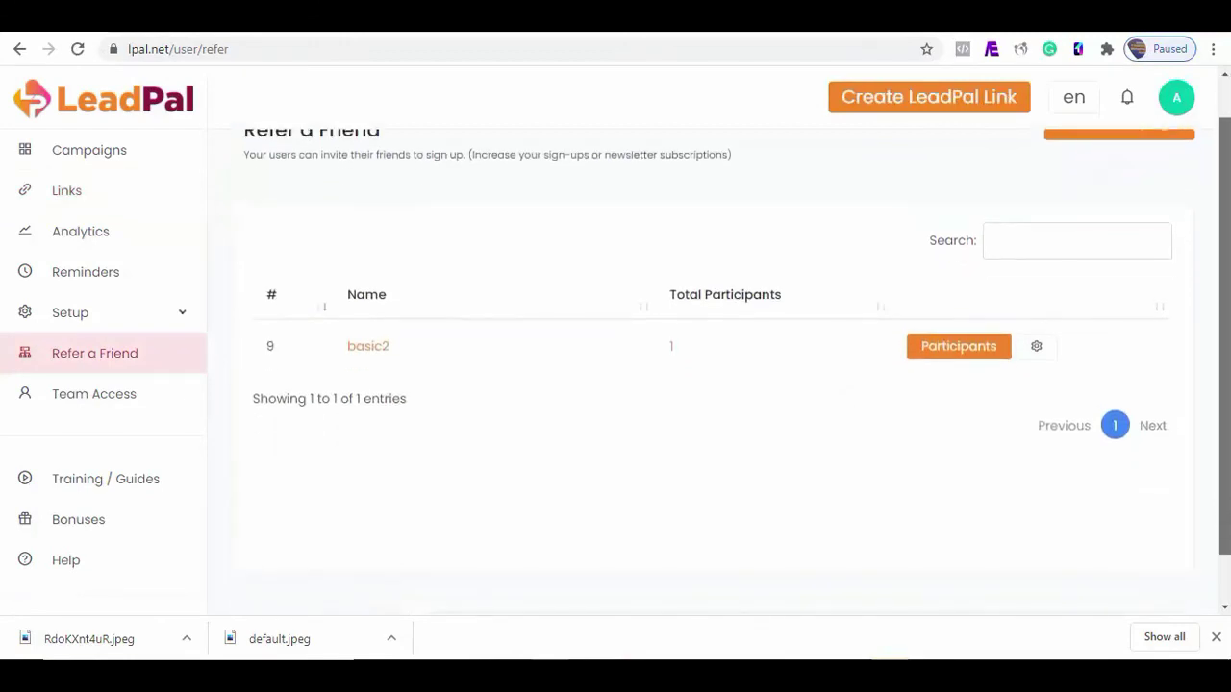
{"action": "left_click", "coordinate": [957, 367]}
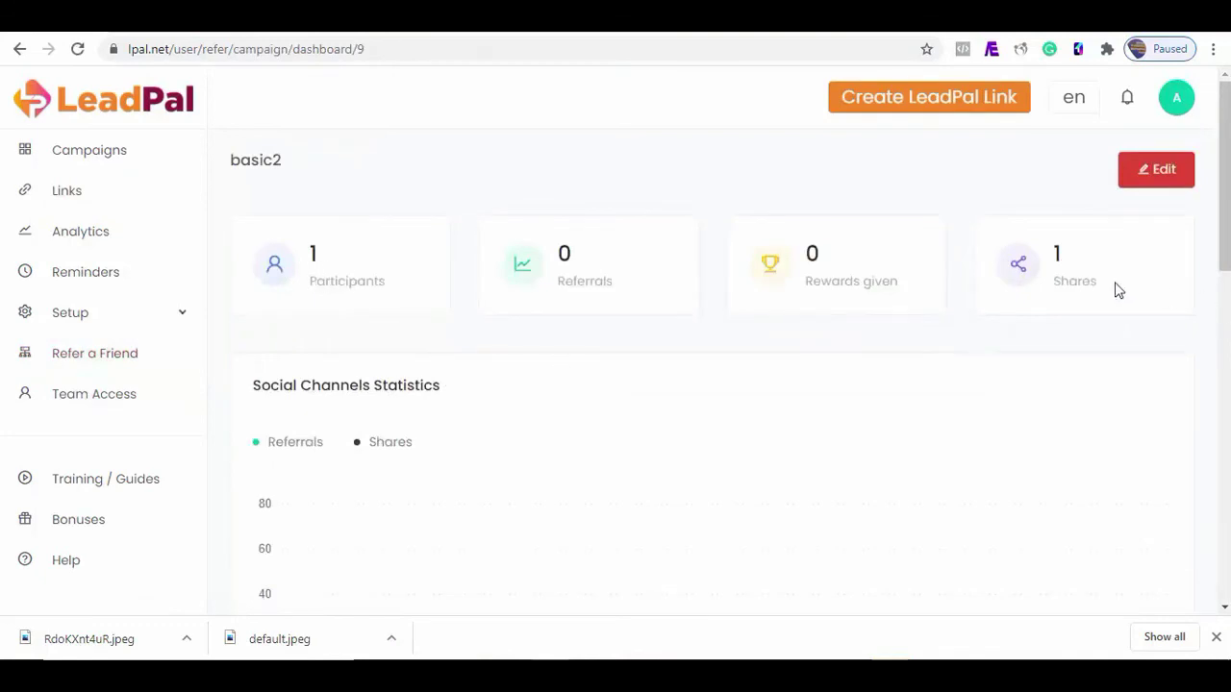
{"action": "scroll", "coordinate": [1063, 470], "scroll_direction": "down", "scroll_amount": 5}
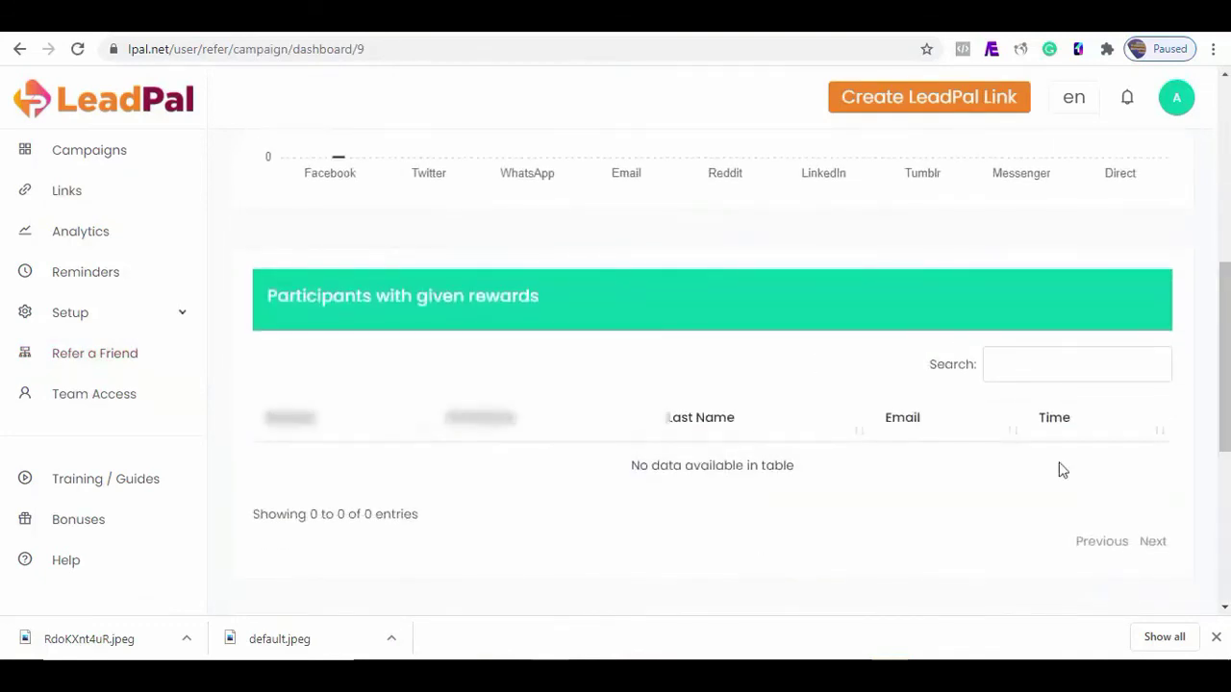
{"action": "left_click_drag", "start_coordinate": [1225, 404], "coordinate": [1228, 162]}
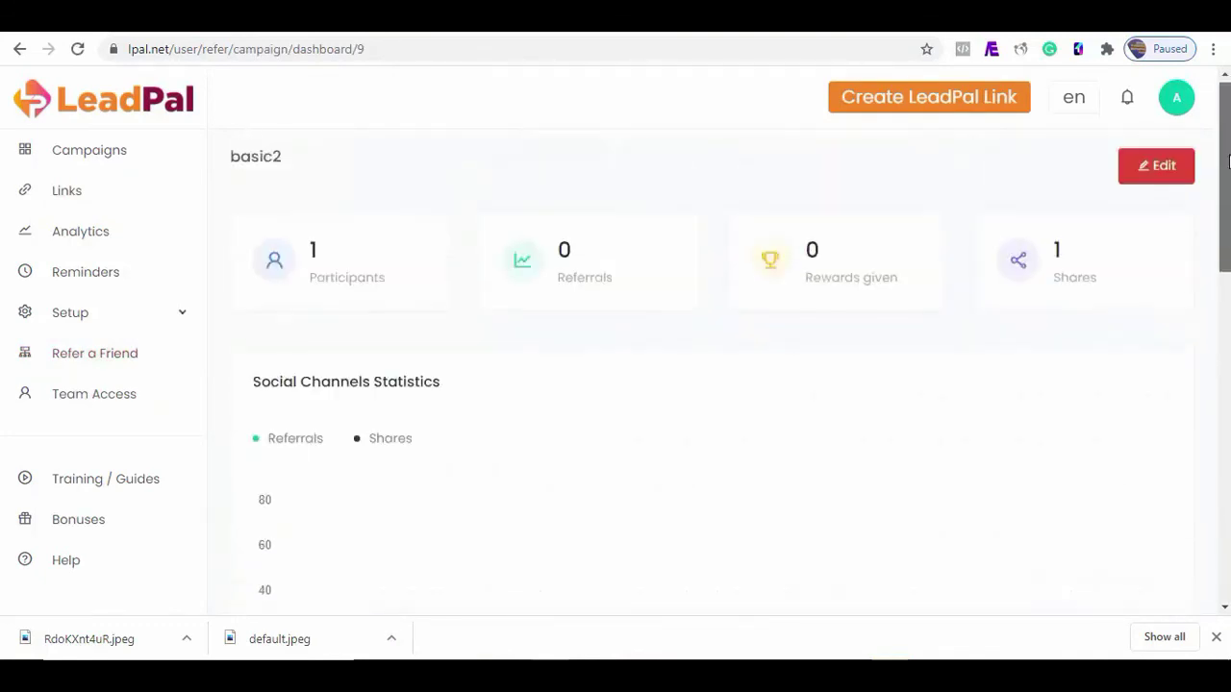
Switch to Gmail, read the "Welcome to basic2" email from Lead Pal, and follow its metrics link
{"action": "key", "text": "ctrl+Tab"}
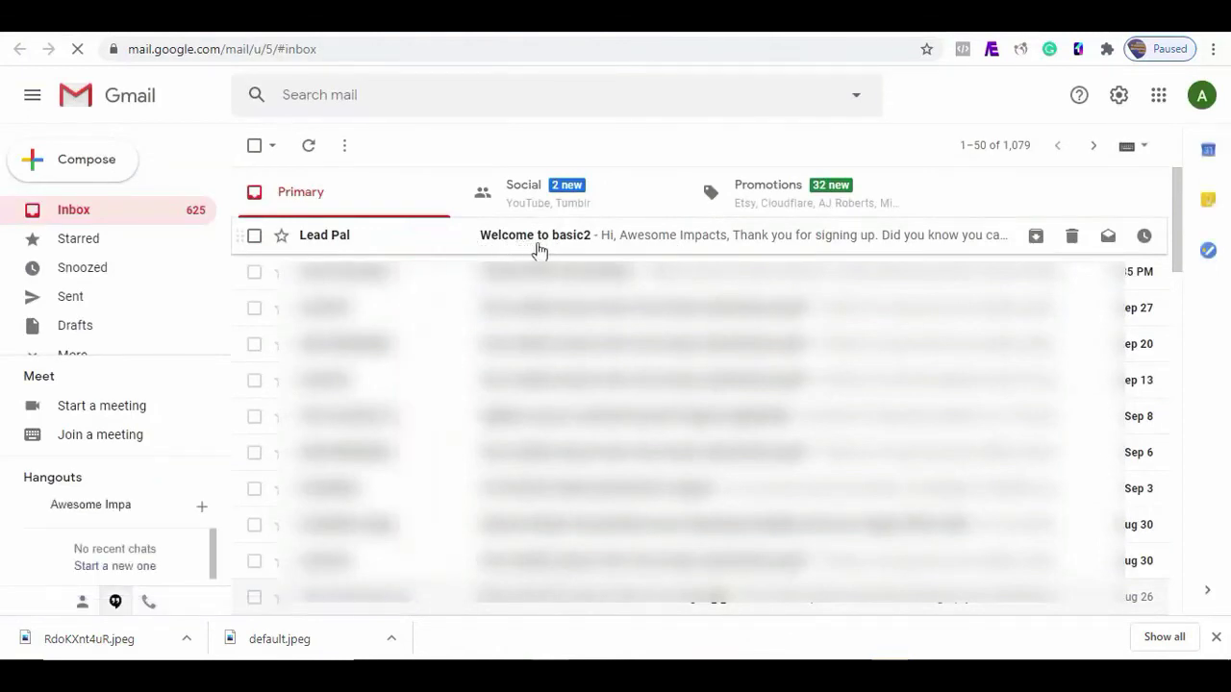
{"action": "left_click", "coordinate": [539, 249]}
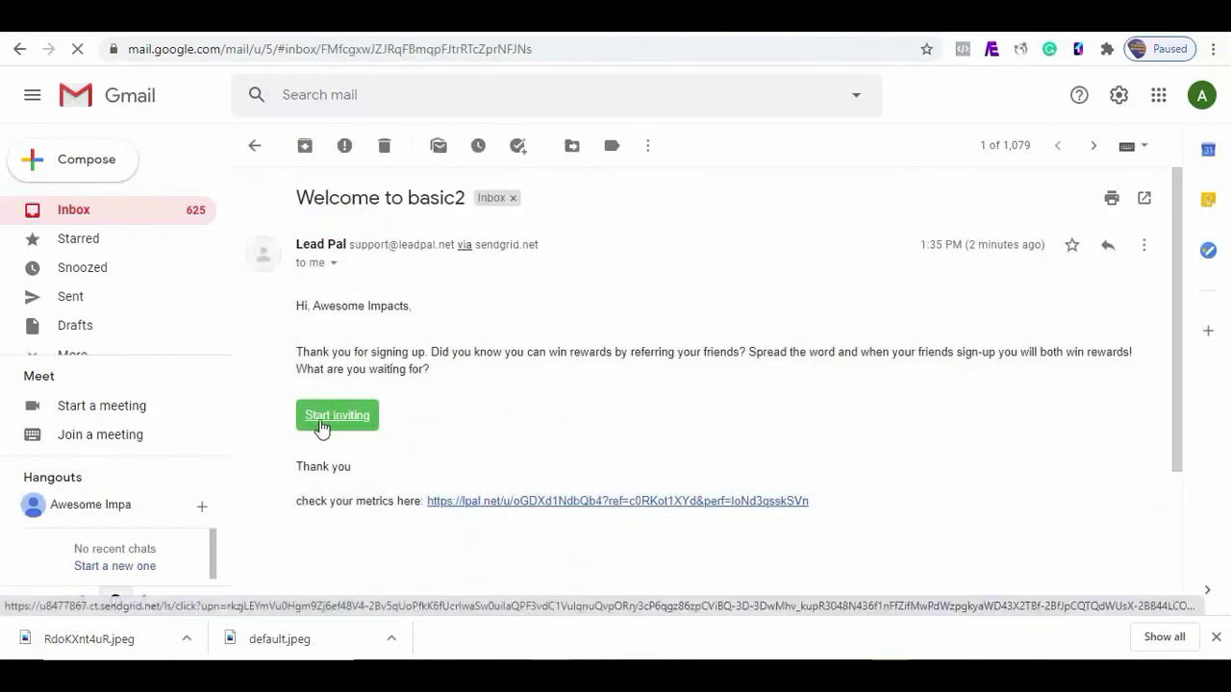
{"action": "left_click", "coordinate": [551, 504]}
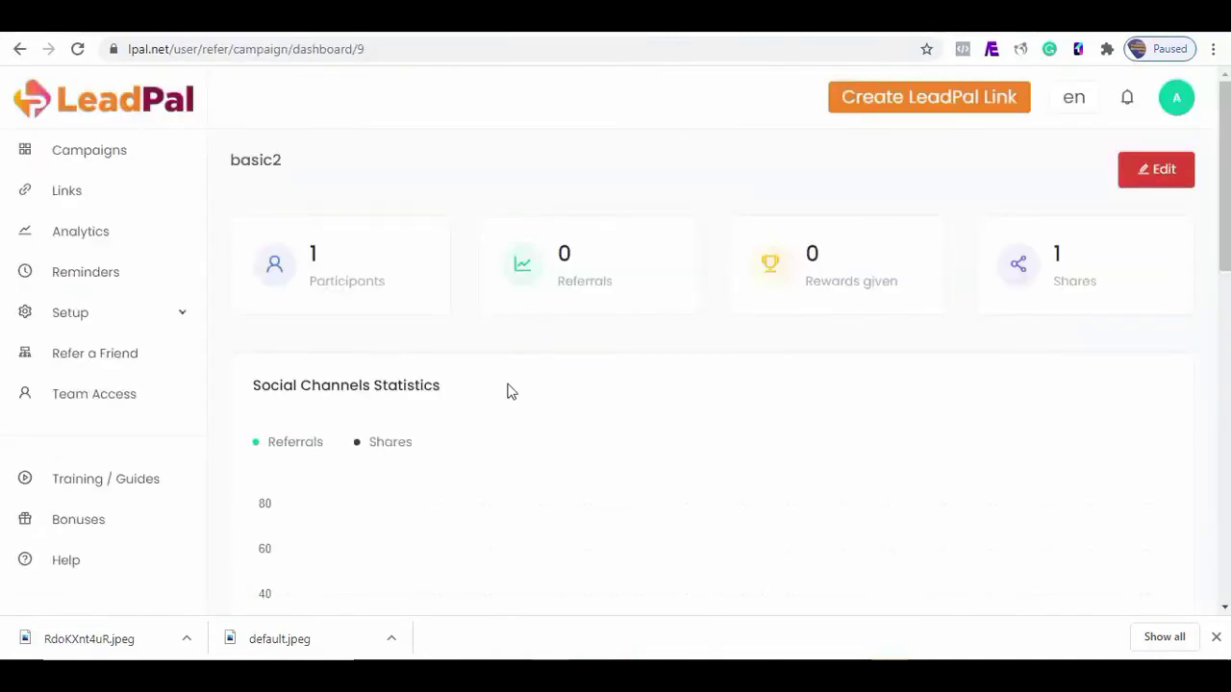
Review LeadPal's overall analytics and go from its links total to the All Links page
{"action": "left_click", "coordinate": [86, 249]}
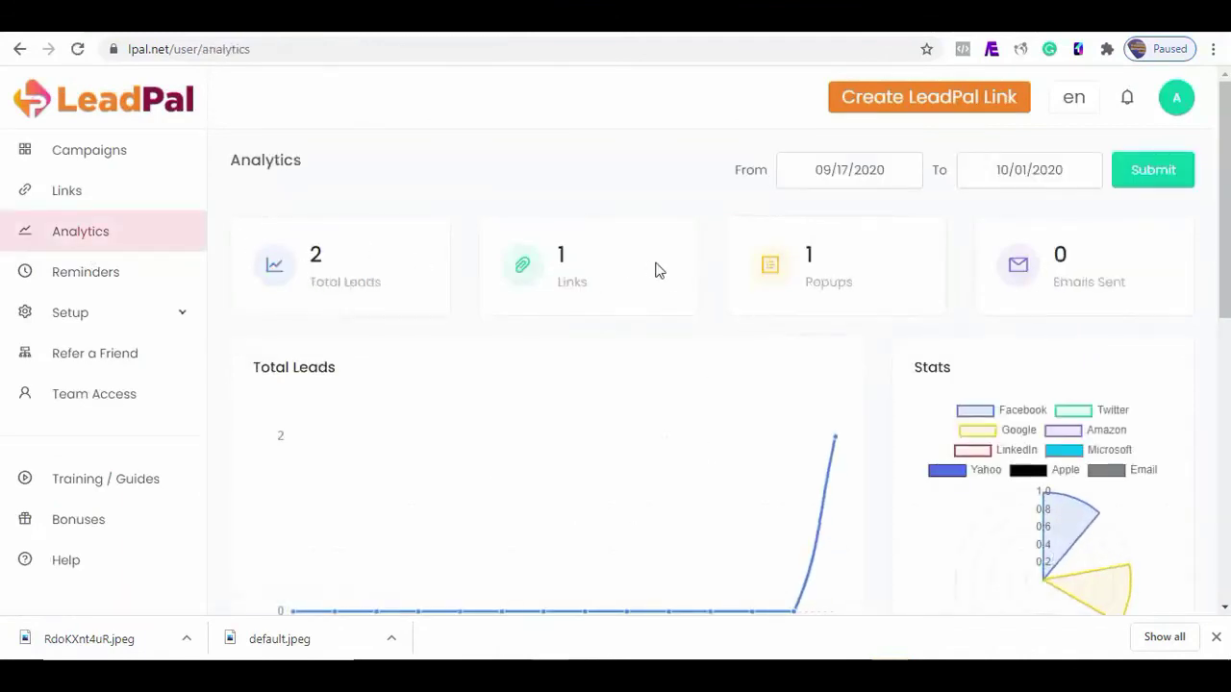
{"action": "left_click", "coordinate": [588, 275]}
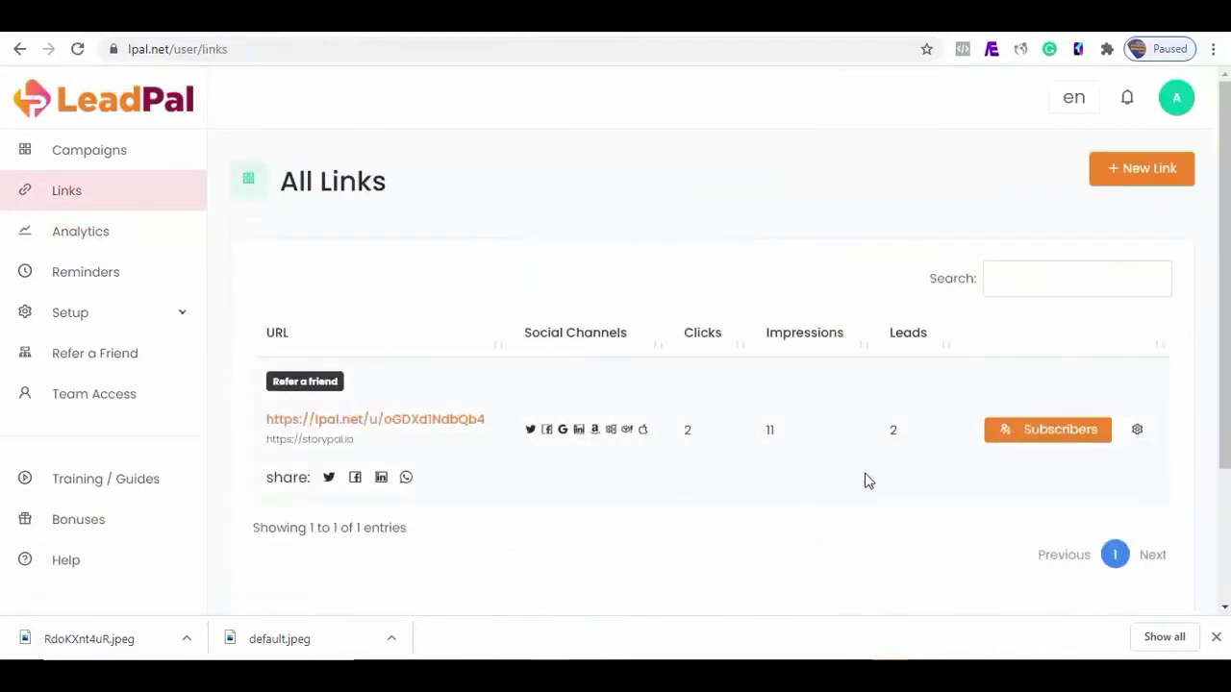